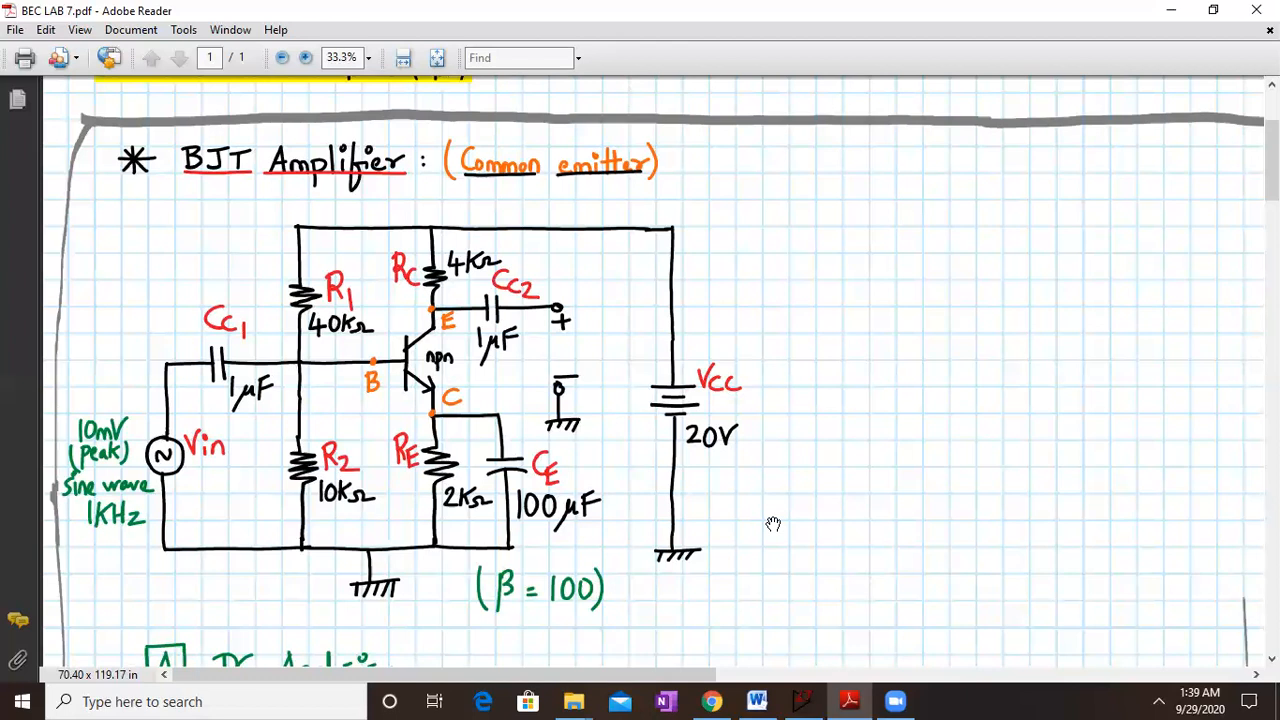
Review the DC analysis from the Thevenin equivalent circuit through the IBQ and ICQ calculations to the small-signal parameters in section B
scroll(773, 523, down, 10)
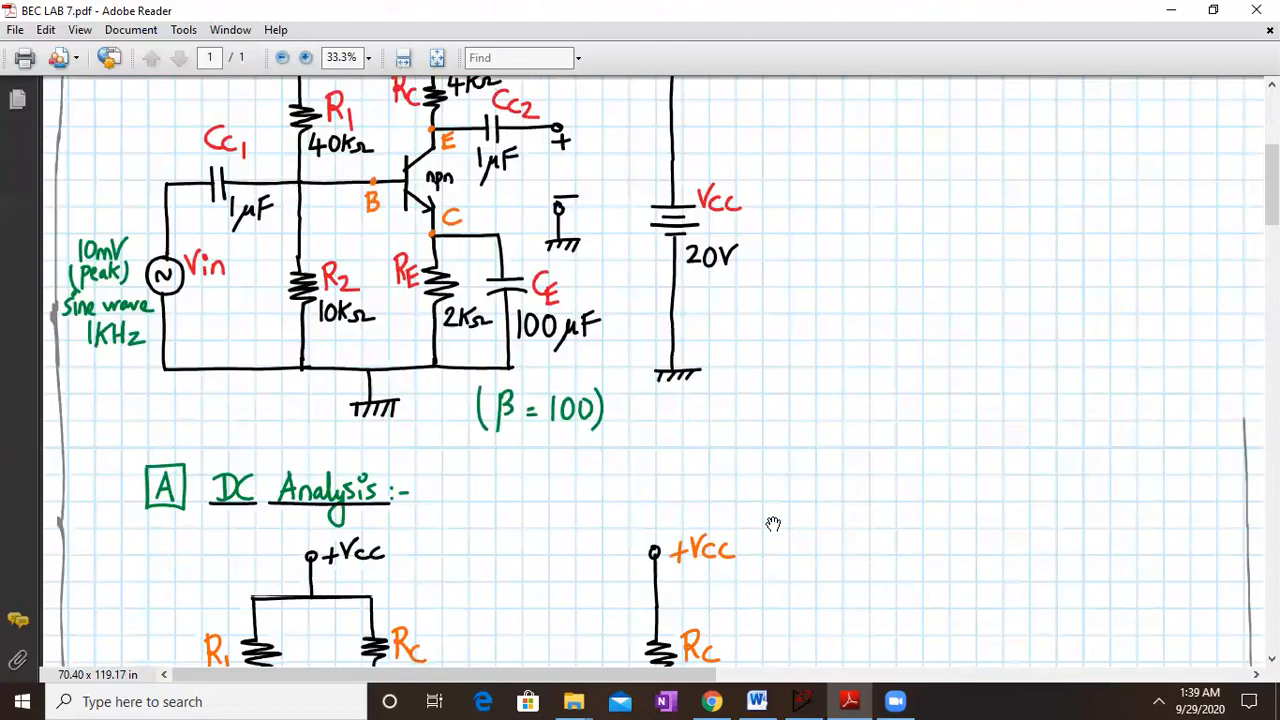
scroll(773, 523, down, 1)
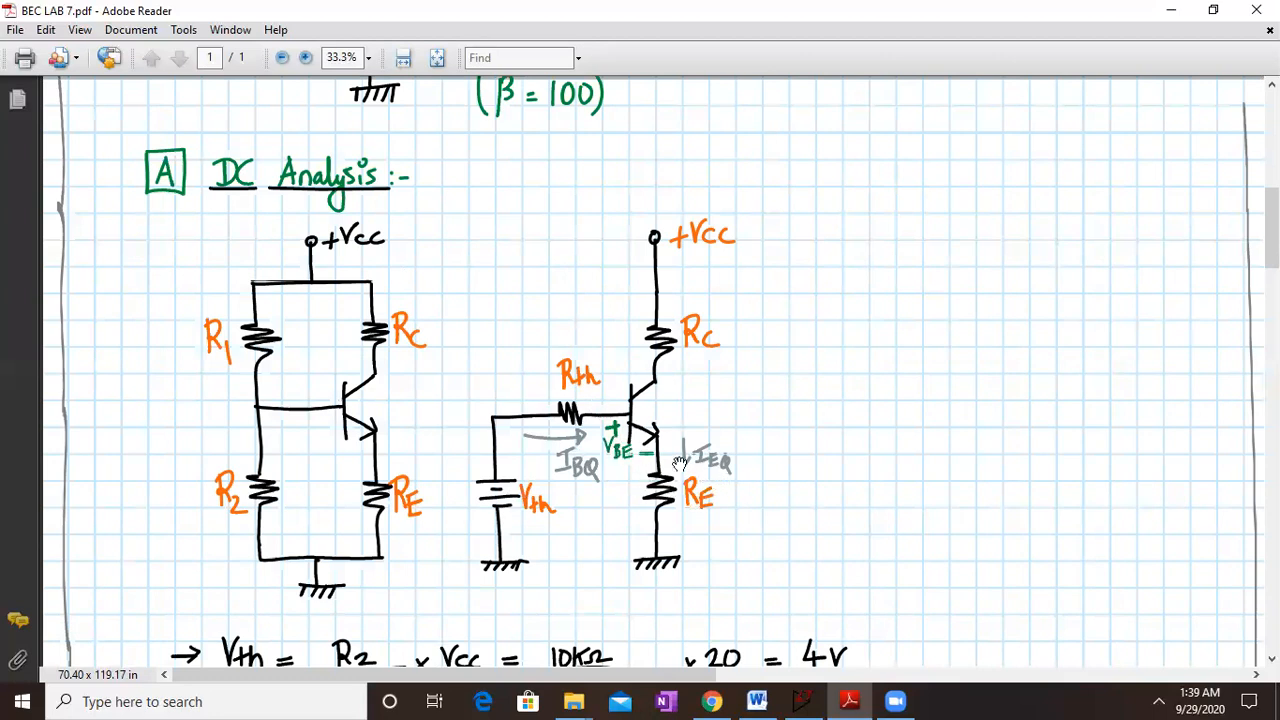
scroll(780, 540, down, 3)
scroll(768, 482, up, 1)
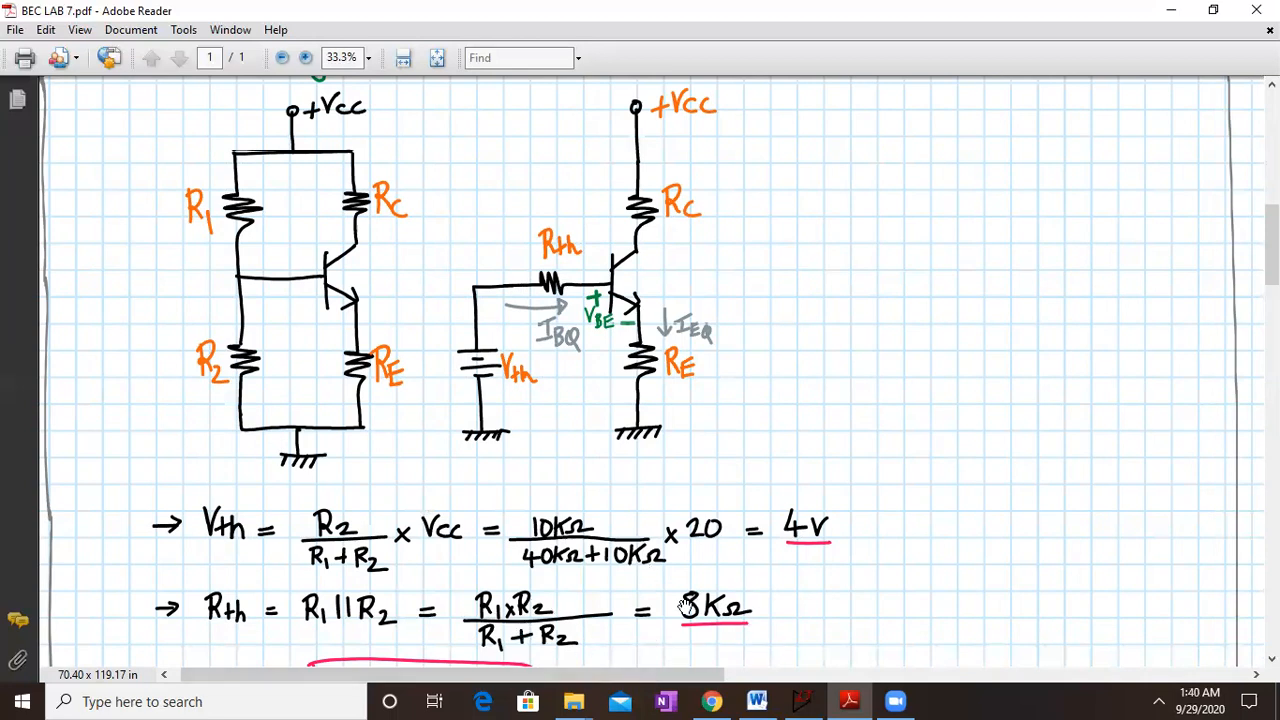
scroll(610, 440, down, 2)
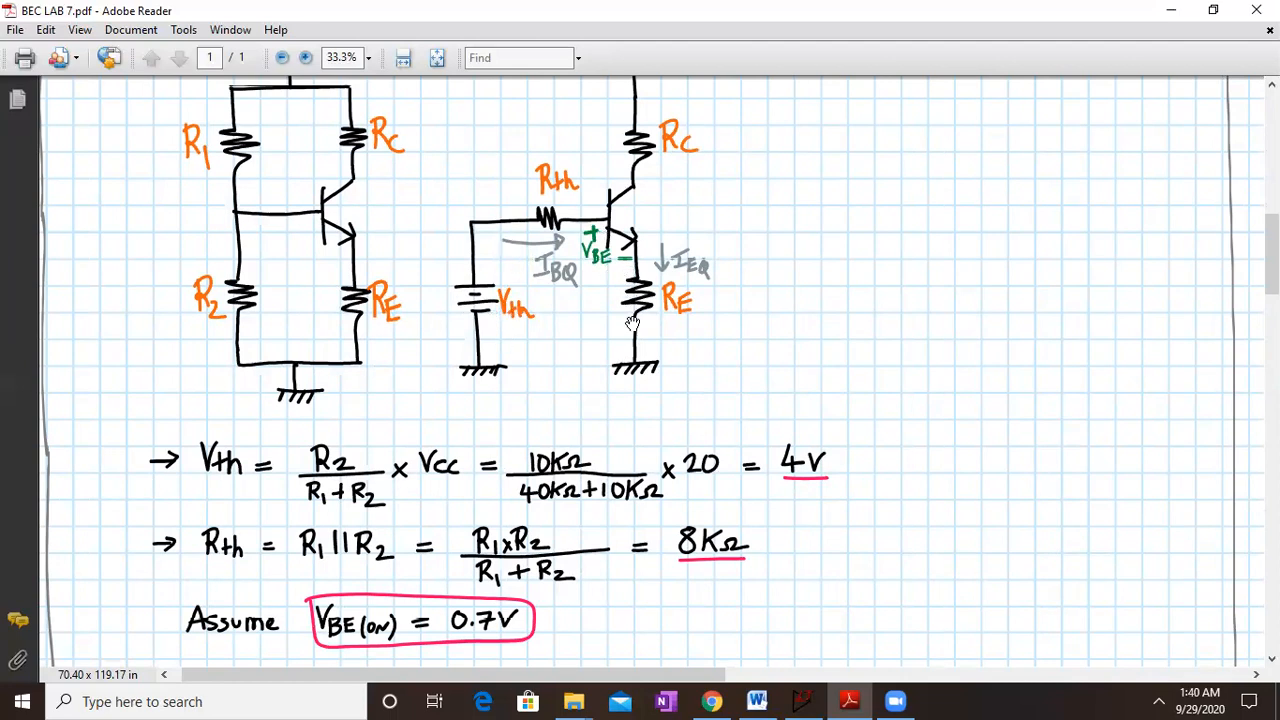
scroll(616, 556, down, 5)
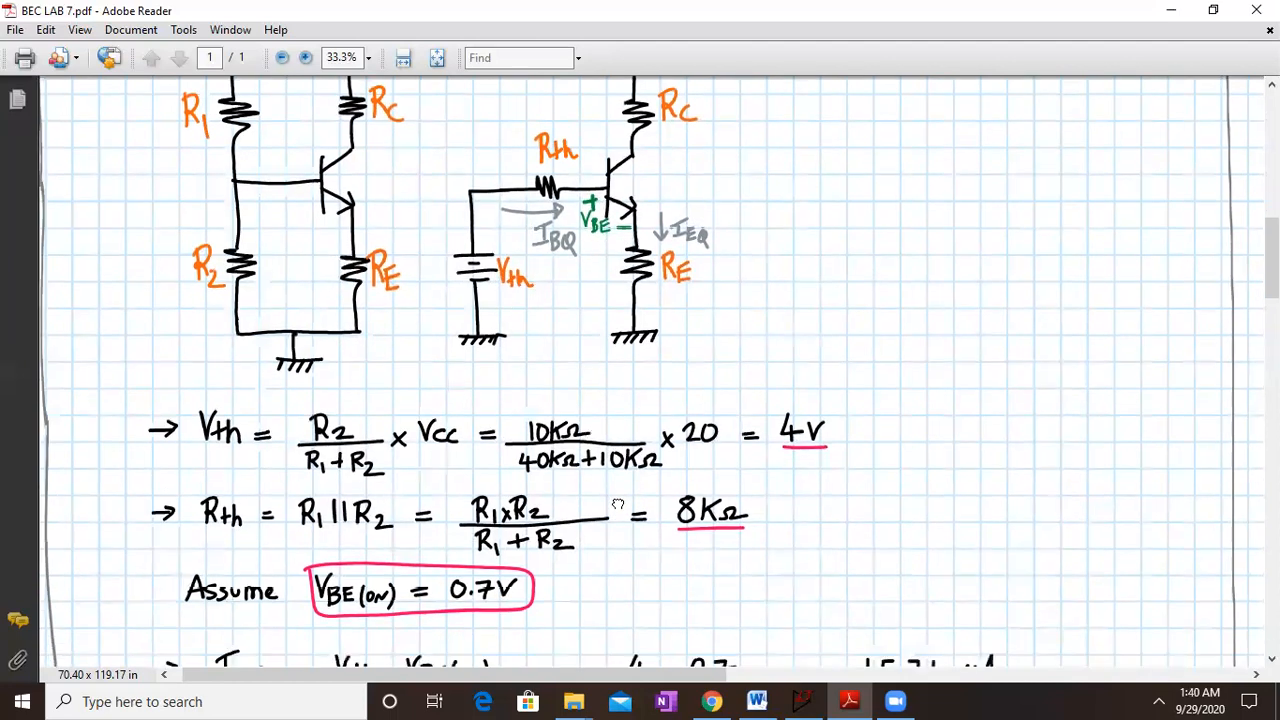
drag(614, 330, 597, 400)
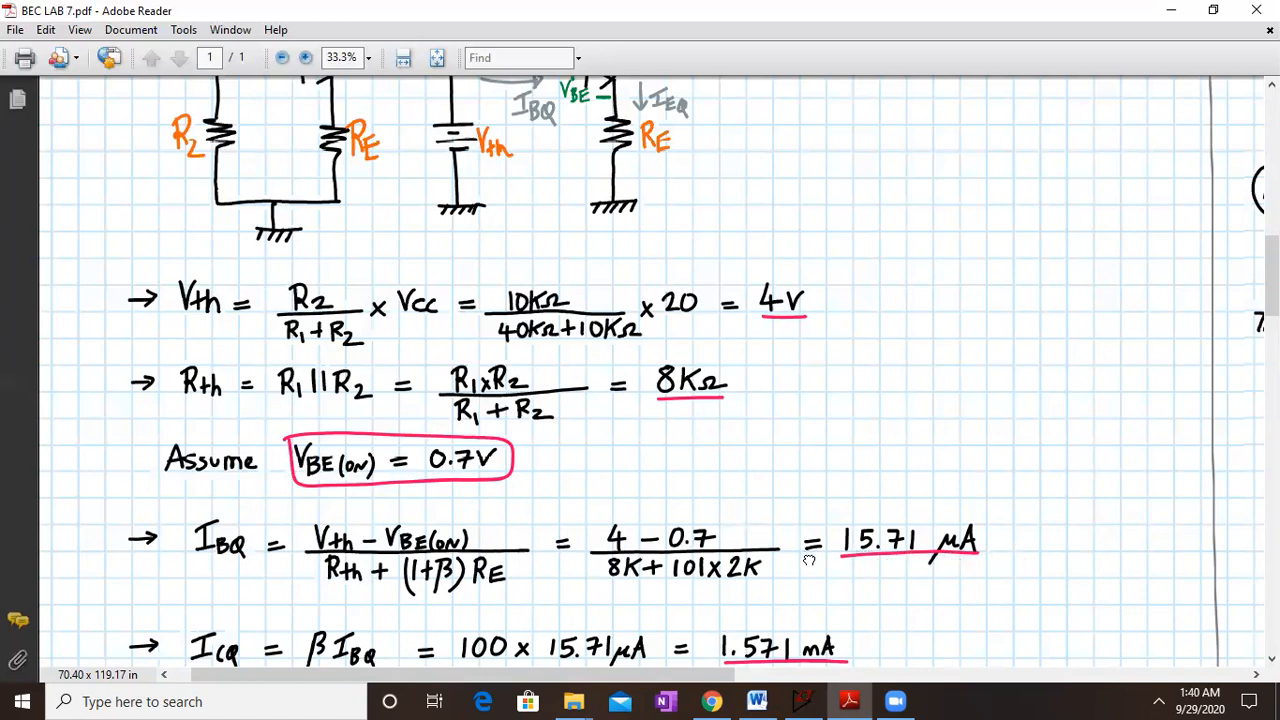
drag(808, 557, 807, 518)
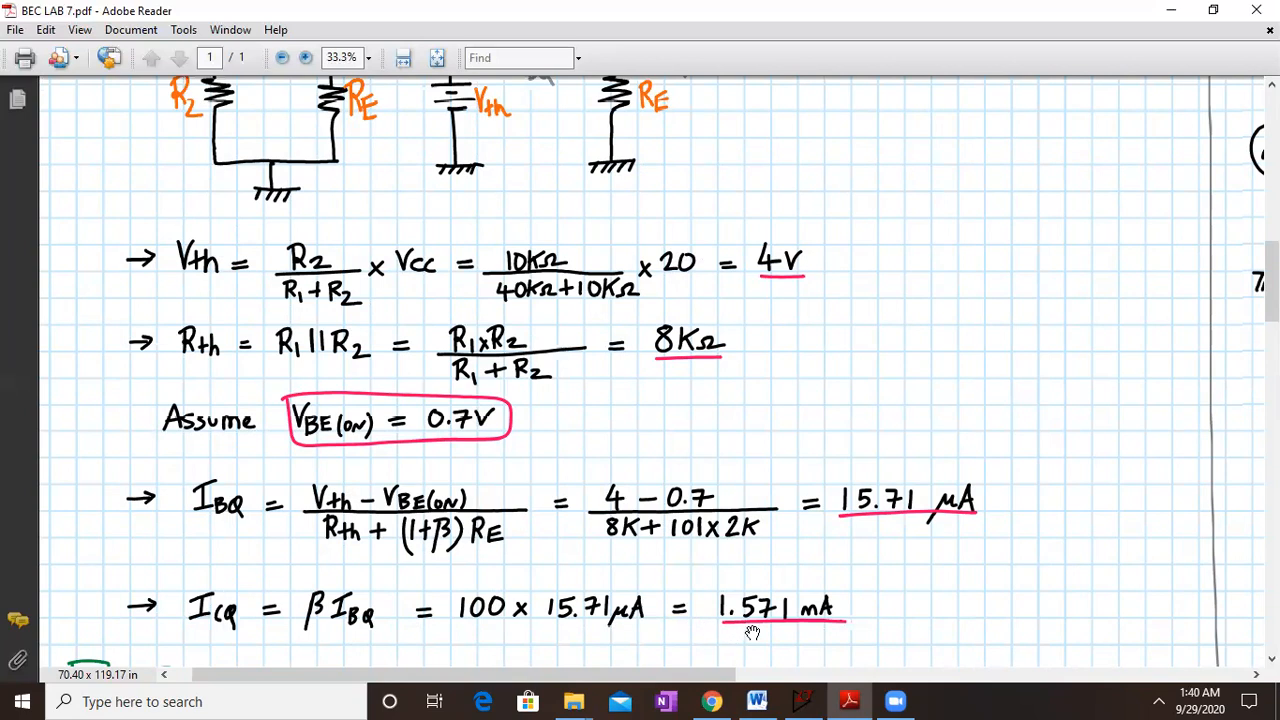
scroll(713, 420, down, 1)
scroll(713, 410, up, 5)
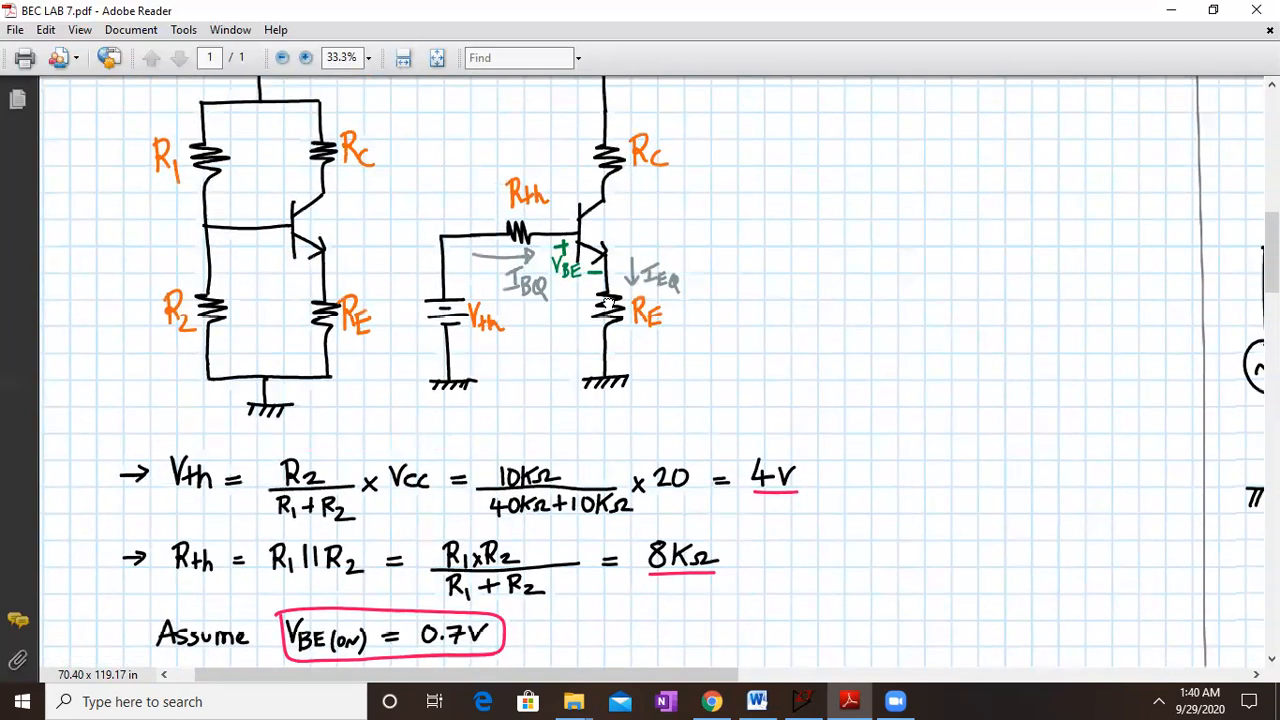
scroll(607, 302, up, 4)
scroll(626, 458, down, 8)
scroll(626, 458, down, 7)
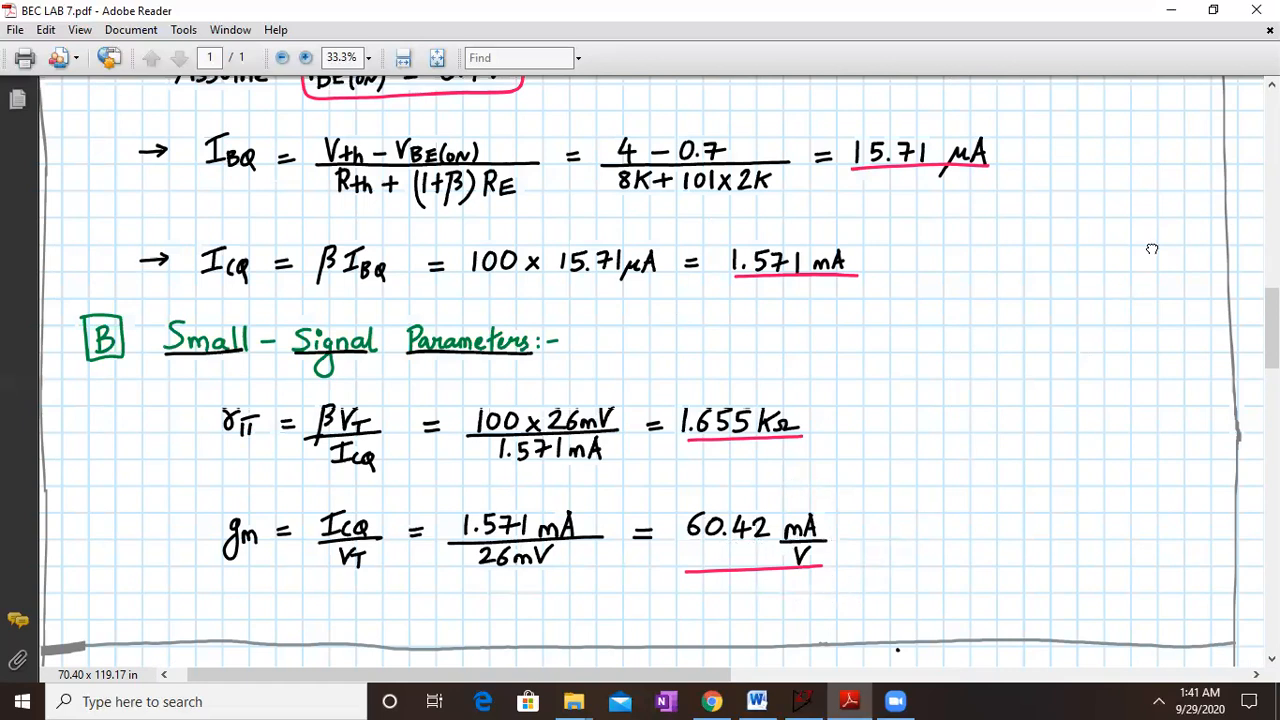
Compare the section C small-signal equivalent circuit with RE bypassed against the original common emitter amplifier circuit and its DC equivalent
drag(1145, 249, 473, 507)
drag(1051, 174, 619, 670)
drag(790, 321, 801, 200)
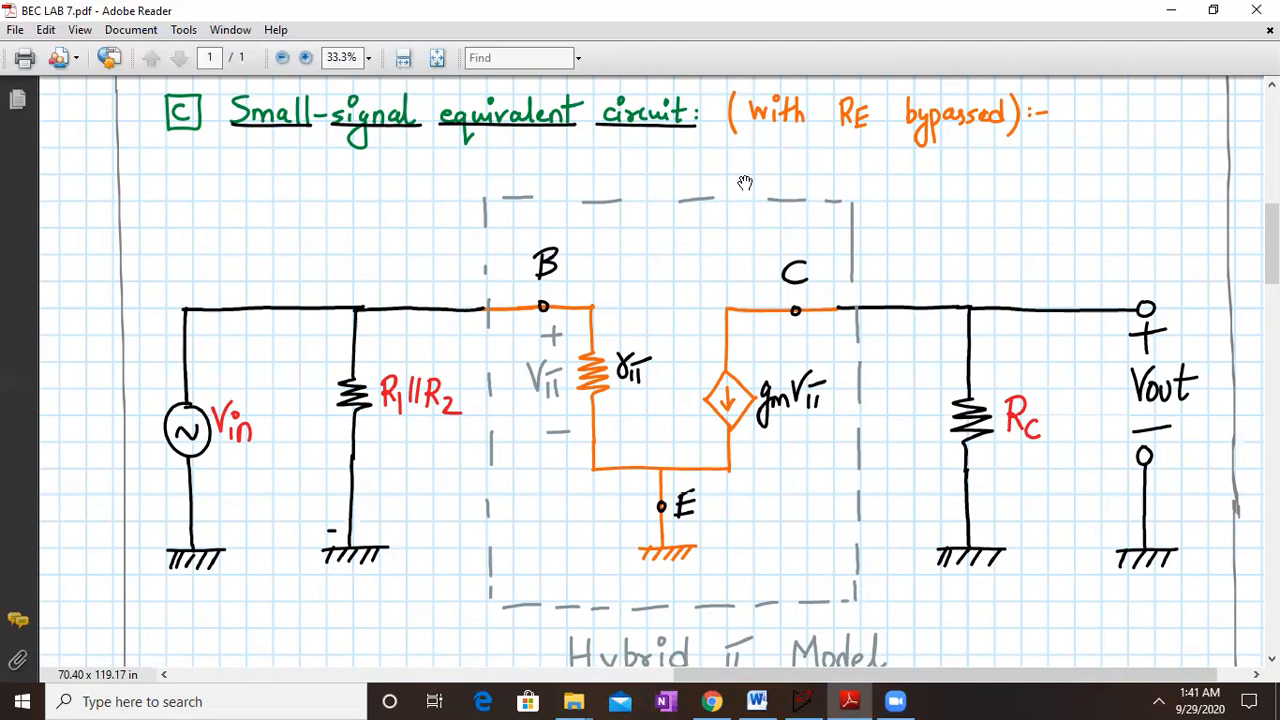
drag(216, 175, 697, 271)
drag(300, 163, 737, 515)
drag(484, 352, 518, 378)
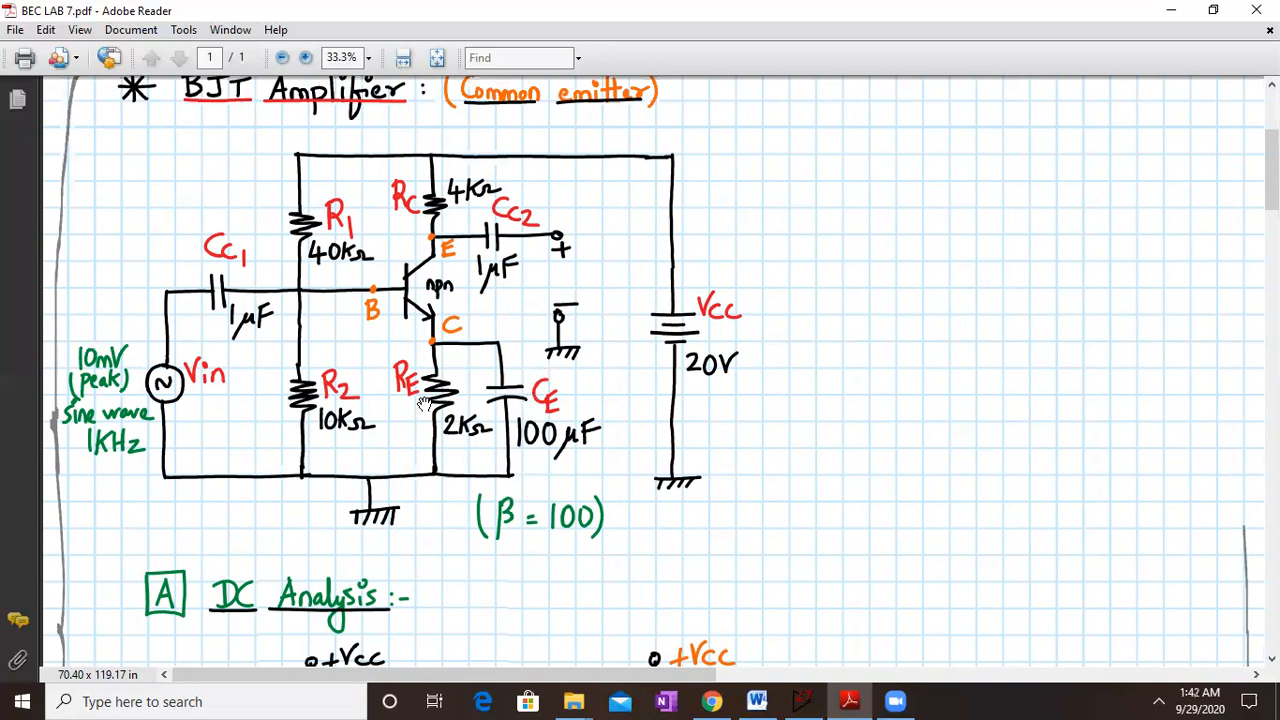
scroll(1180, 545, down, 5)
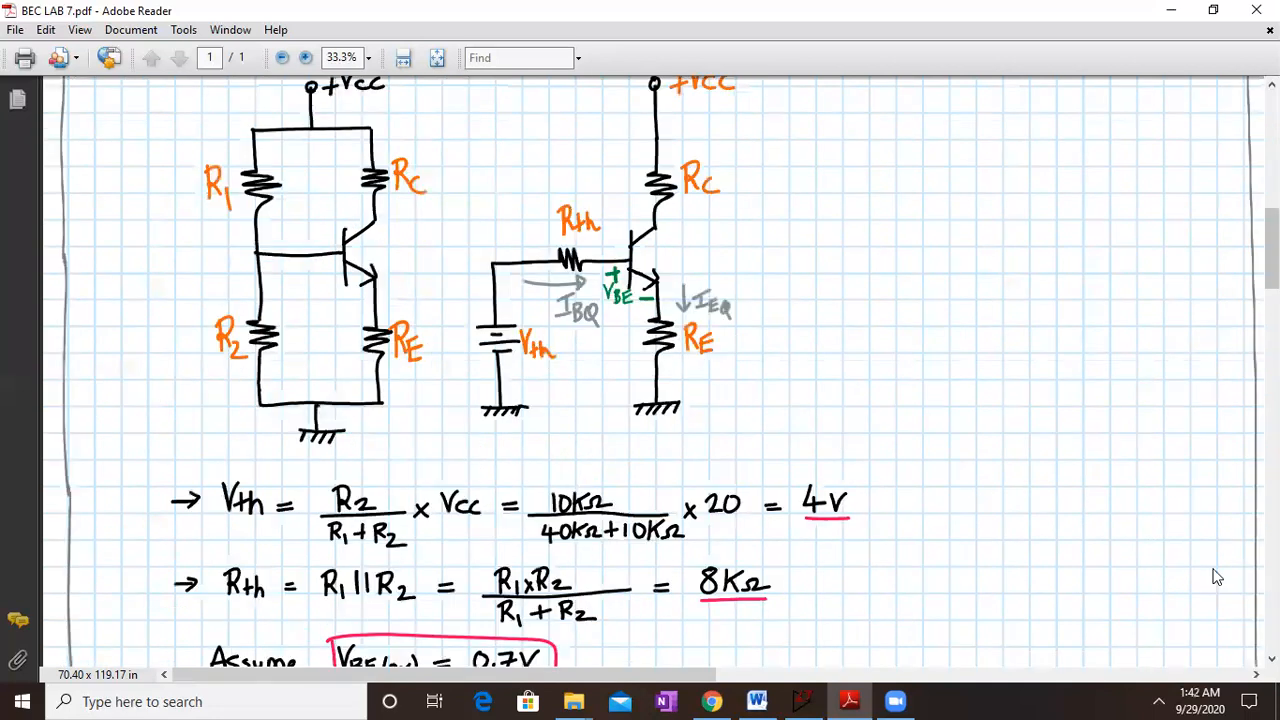
drag(1243, 579, 428, 460)
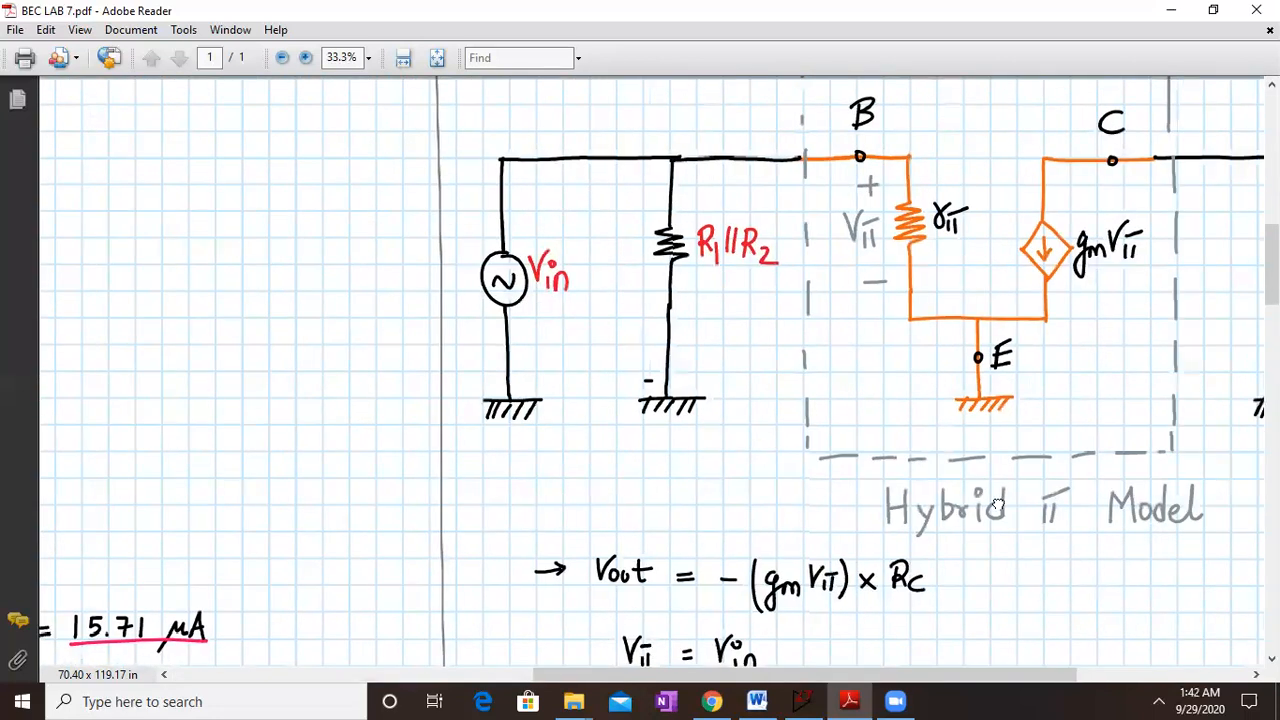
drag(998, 502, 768, 663)
drag(1097, 272, 1051, 304)
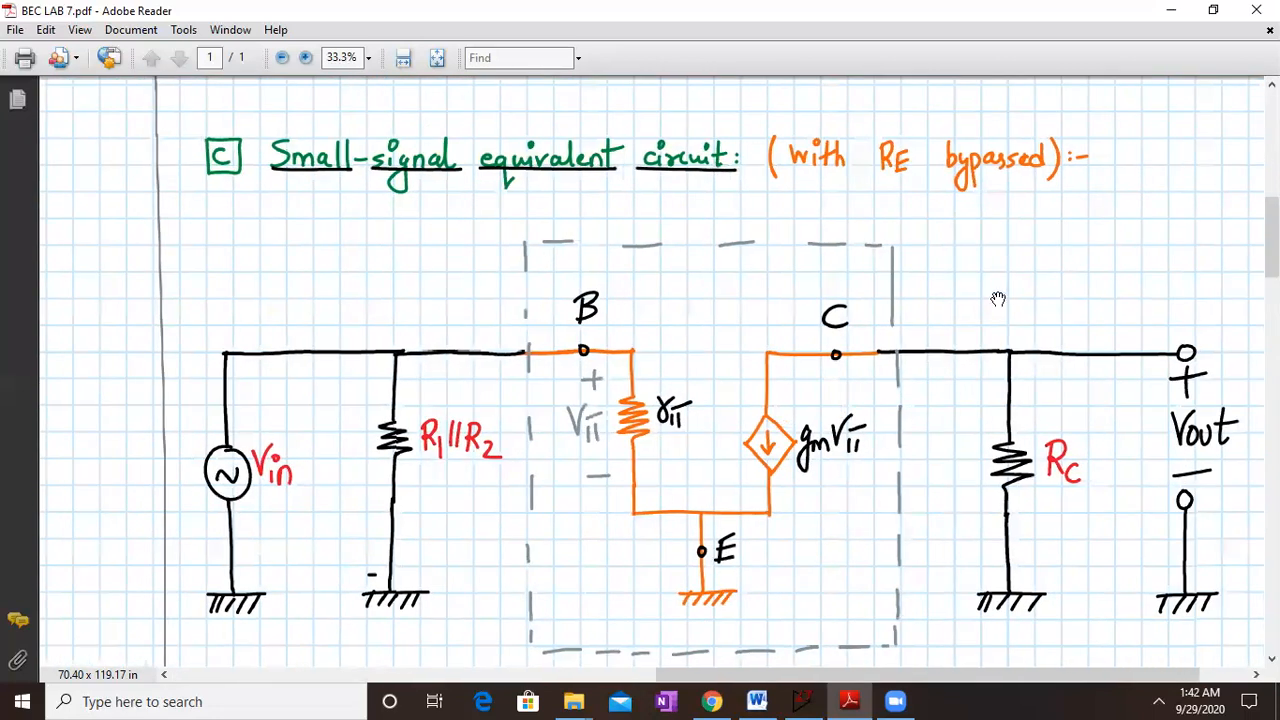
drag(323, 271, 1043, 277)
drag(880, 476, 960, 496)
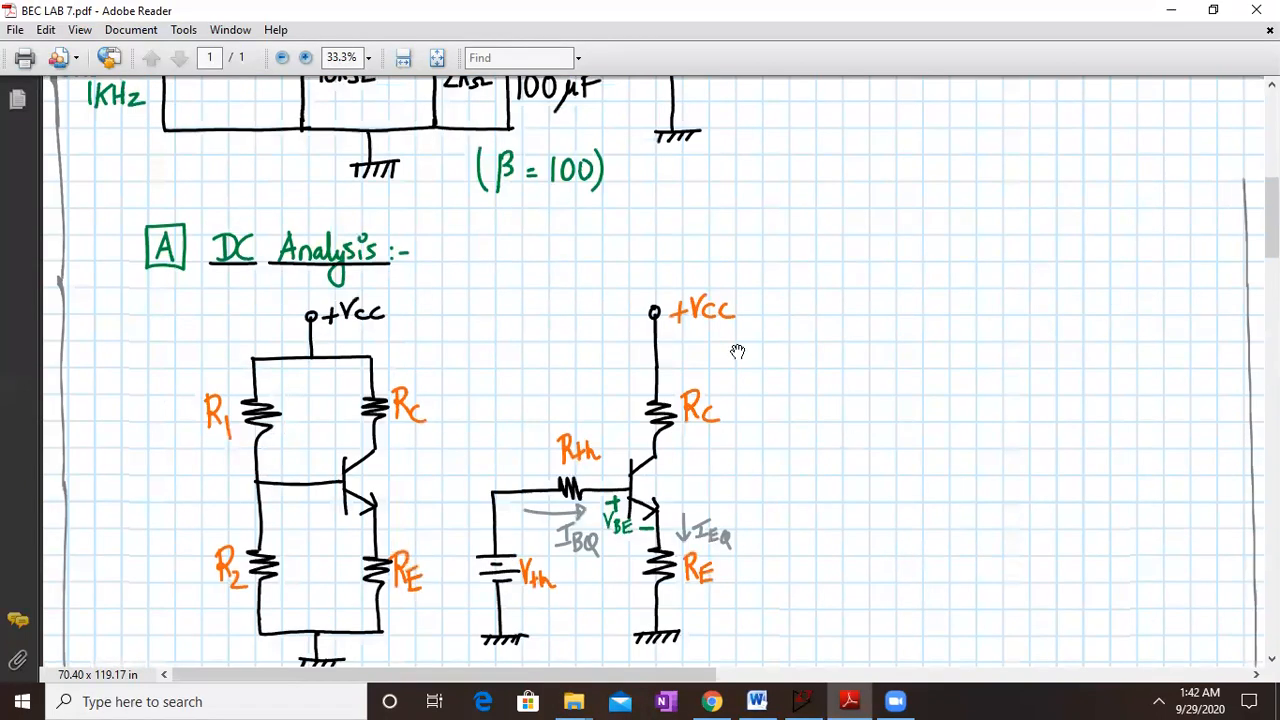
scroll(687, 450, up, 4)
drag(779, 268, 833, 300)
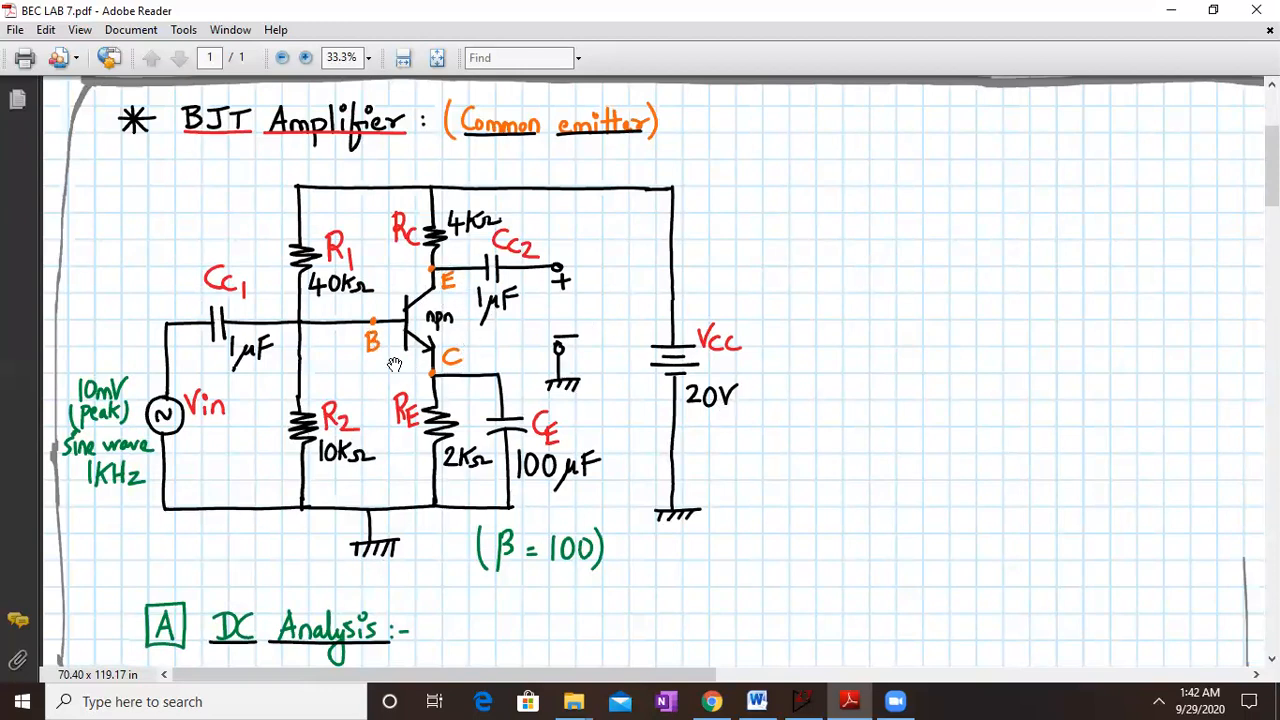
Examine the hybrid-pi model in section C and follow its voltage gain derivation with RE bypassed
drag(1195, 532, 480, 418)
drag(1020, 566, 687, 312)
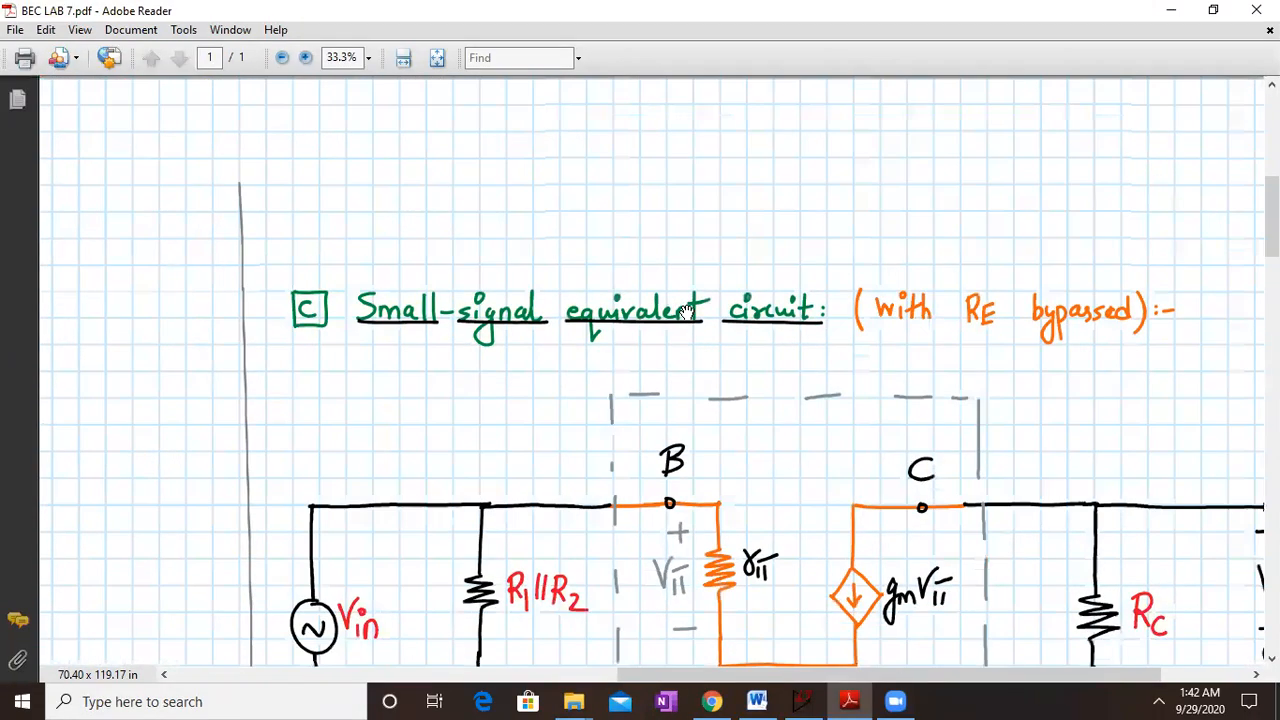
drag(787, 560, 707, 373)
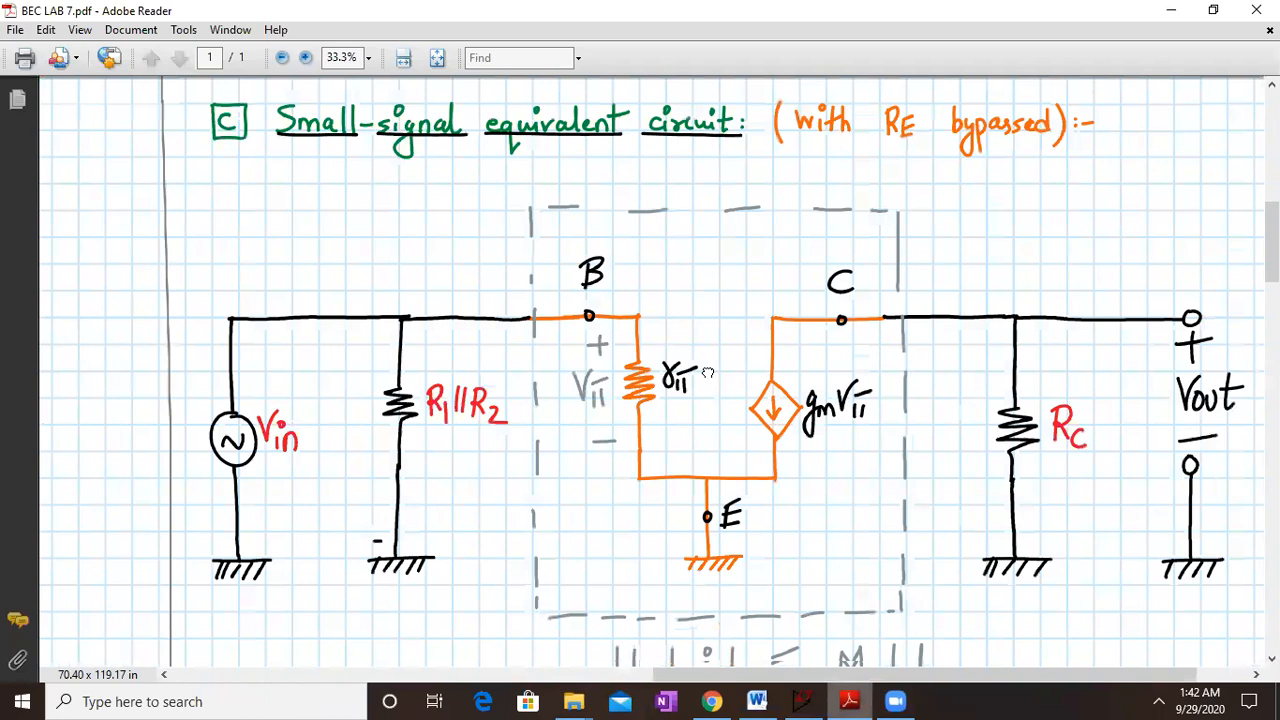
scroll(707, 373, down, 1)
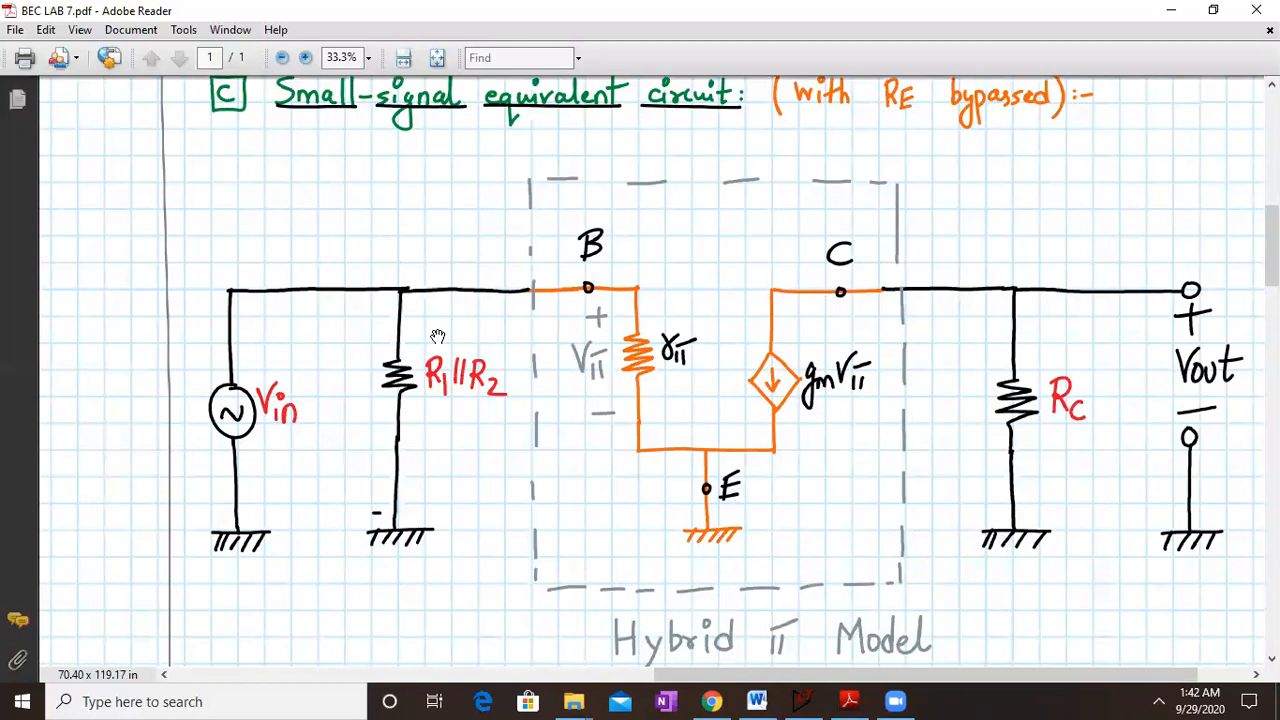
click(285, 62)
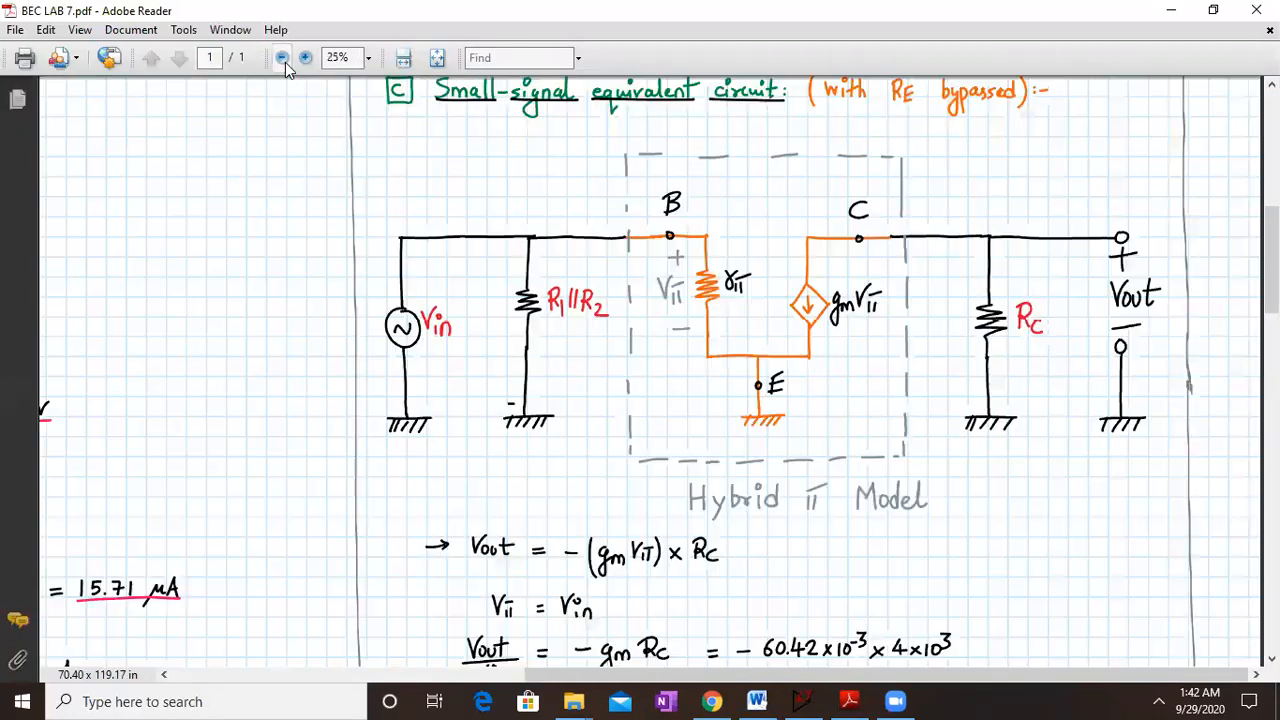
scroll(755, 328, down, 1)
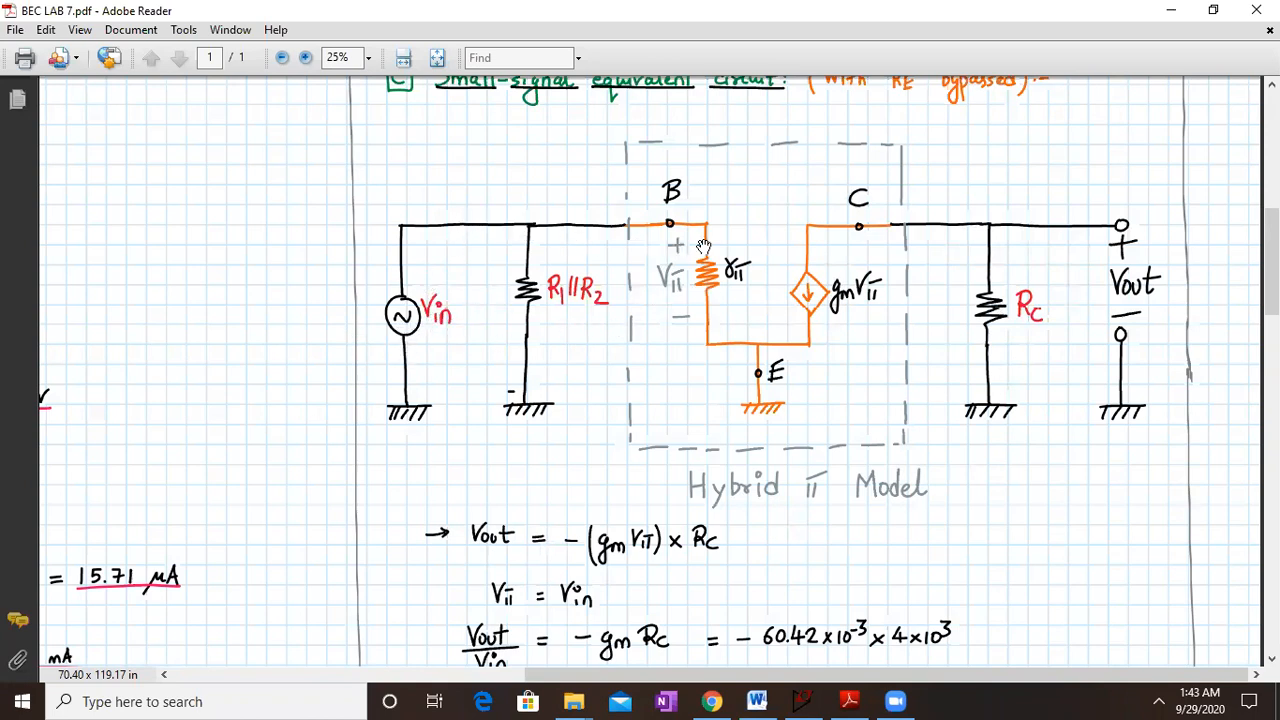
scroll(637, 496, down, 2)
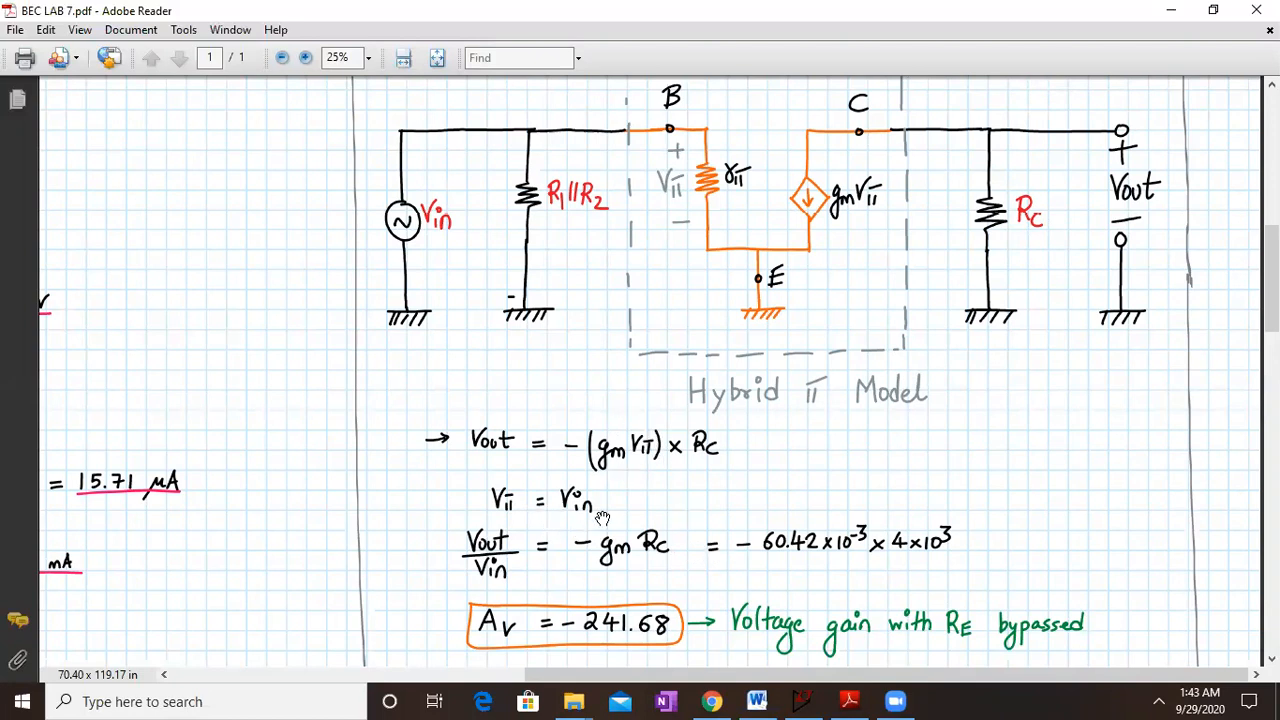
ctrl+scroll(758, 584, up, 1)
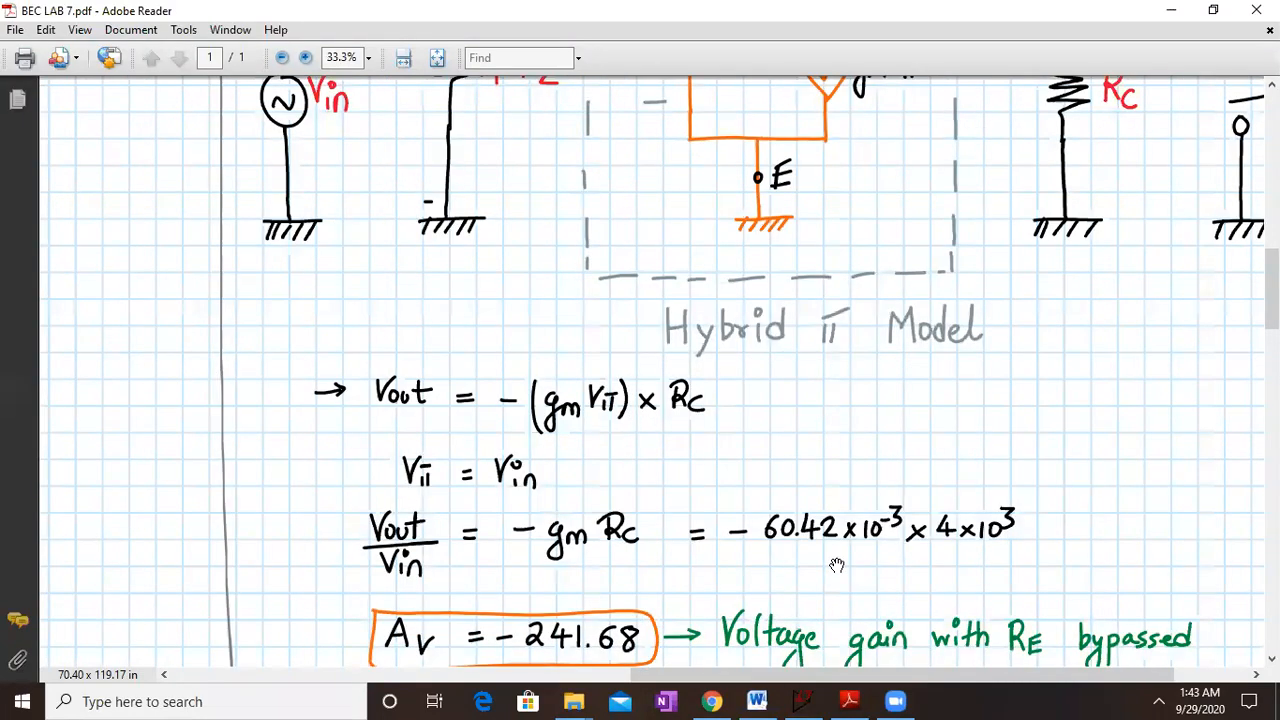
scroll(838, 524, down, 2)
scroll(836, 440, down, 1)
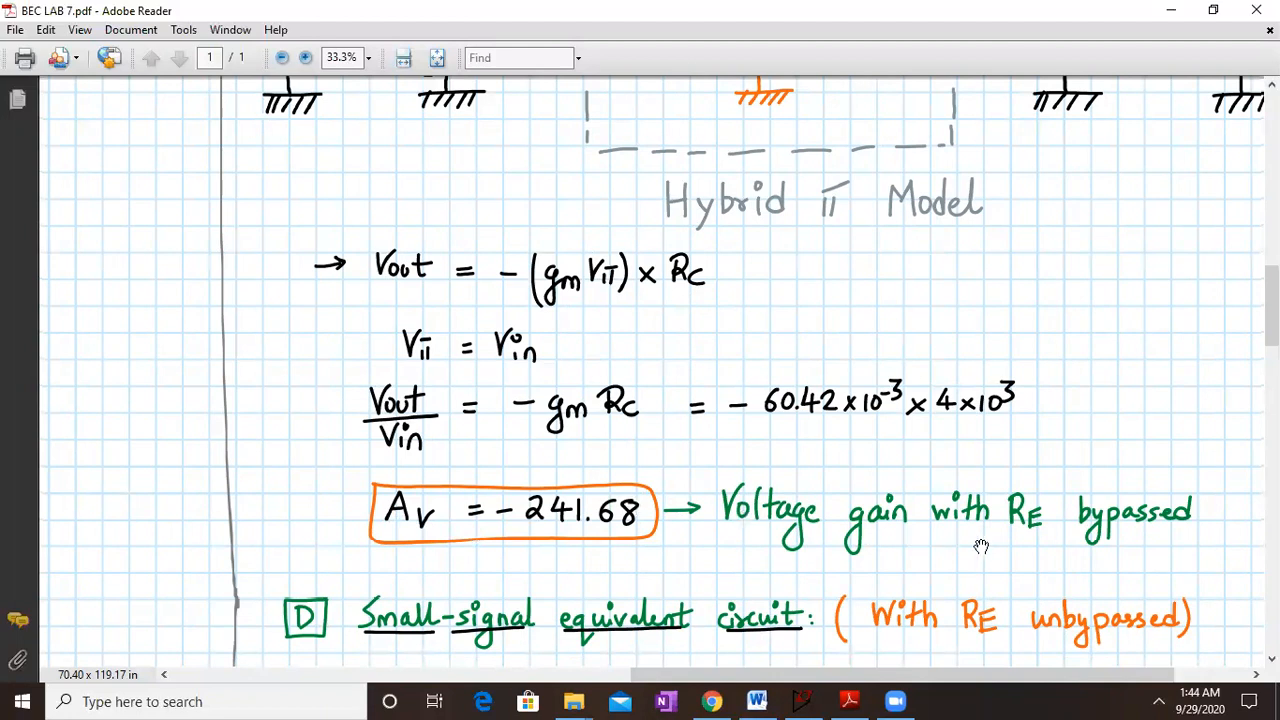
Recheck the bypassed-RE voltage gain derivation against the hybrid-pi circuit above it
drag(1060, 554, 1068, 626)
scroll(916, 355, up, 5)
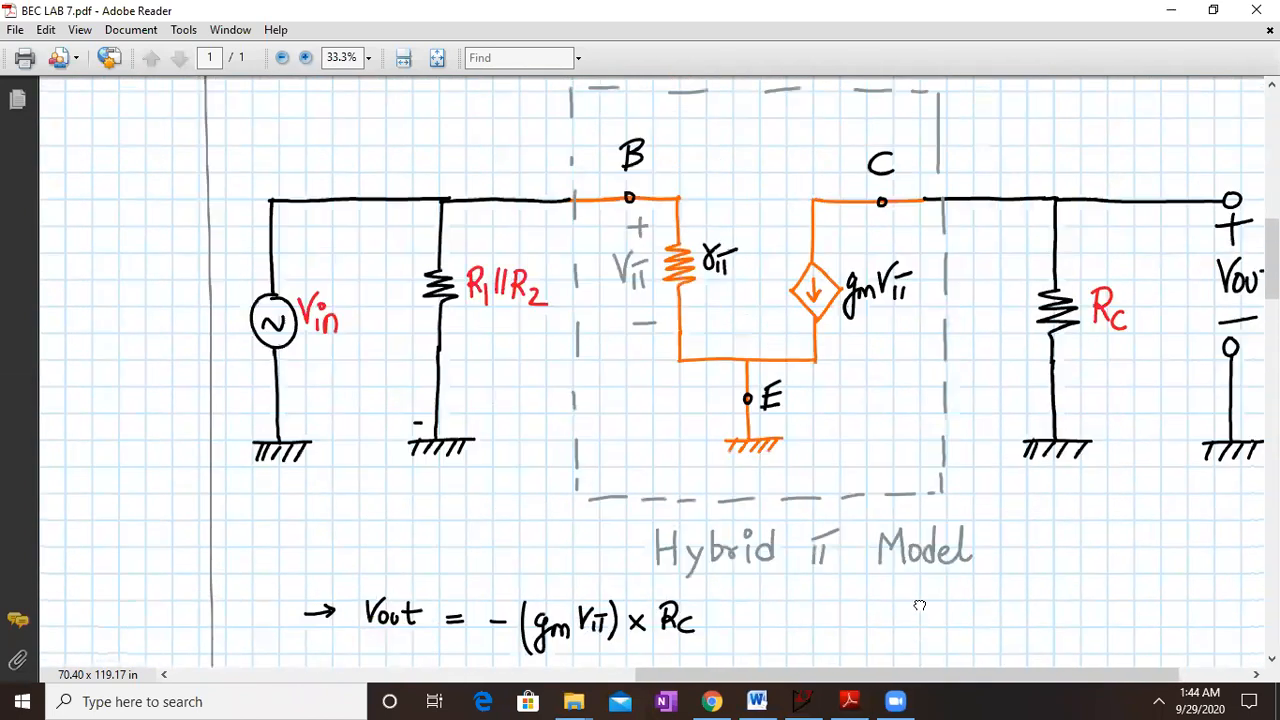
scroll(888, 196, up, 4)
scroll(880, 200, down, 4)
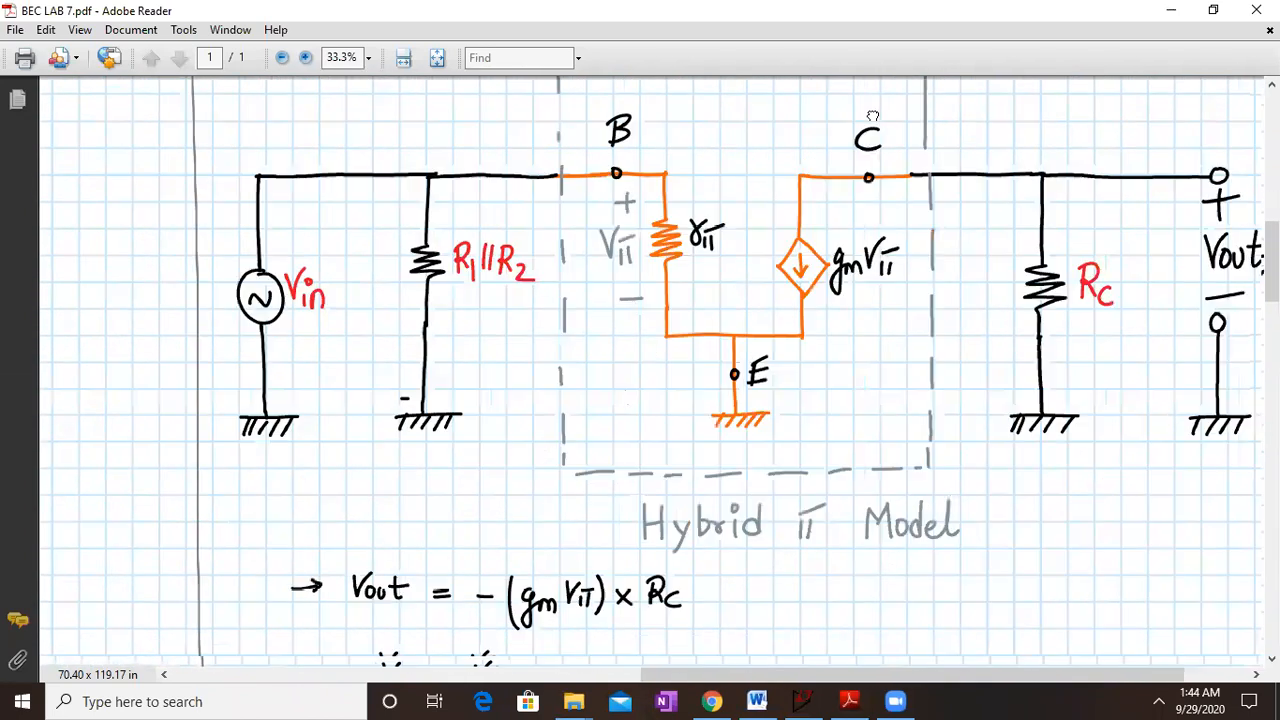
scroll(860, 150, down, 4)
scroll(876, 478, down, 2)
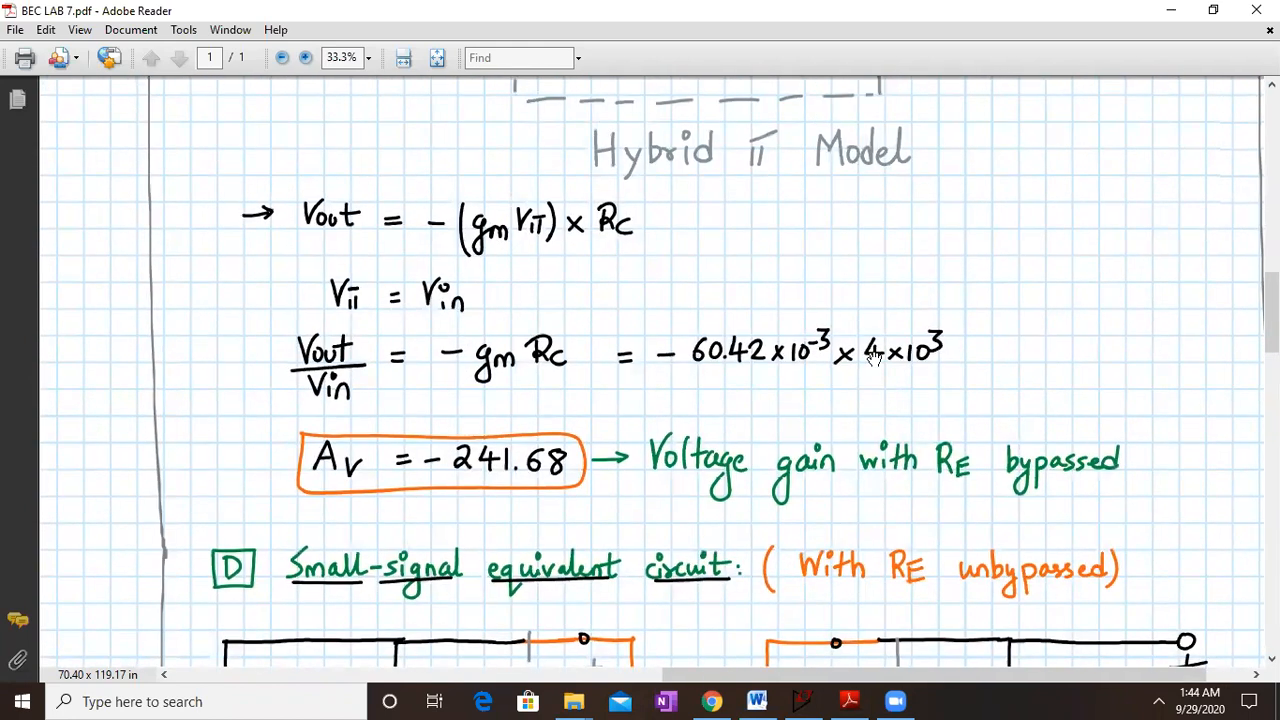
Revisit the emitter resistor and bypass capacitor in the original amplifier circuit, and examine the section D equivalent circuit and gain formula with RE unbypassed
drag(210, 196, 832, 448)
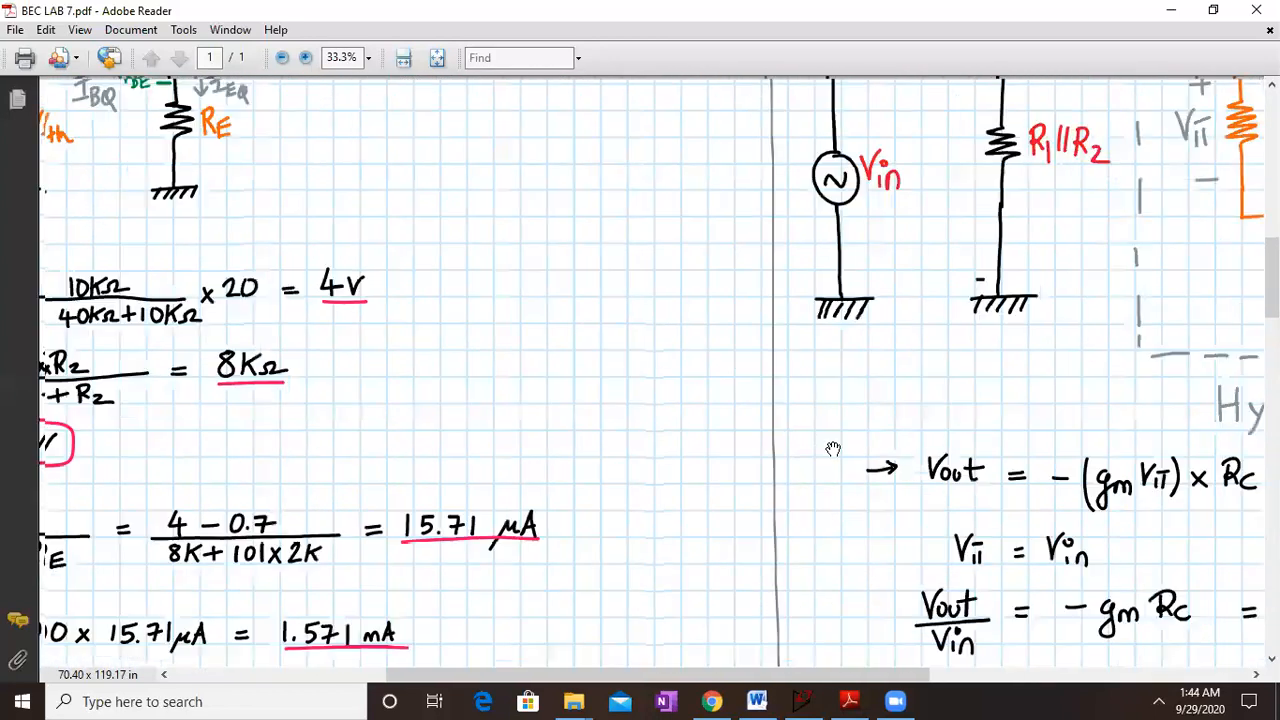
drag(85, 130, 550, 421)
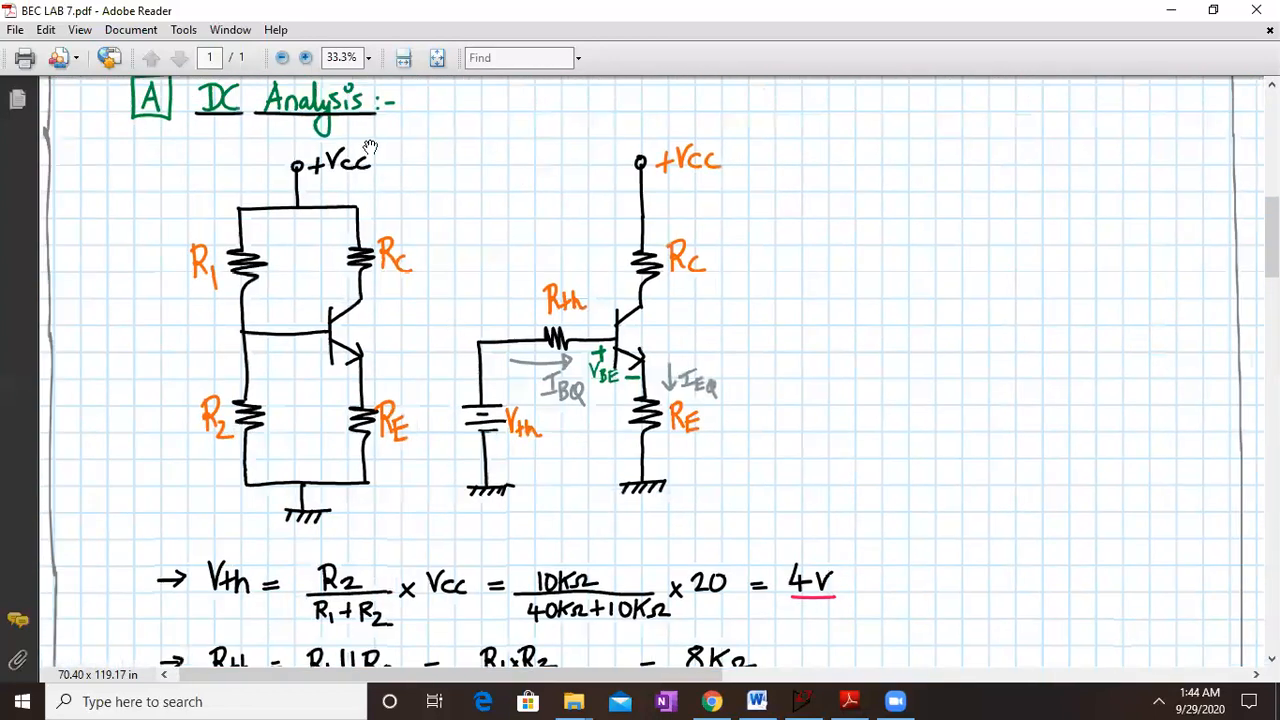
scroll(370, 147, up, 5)
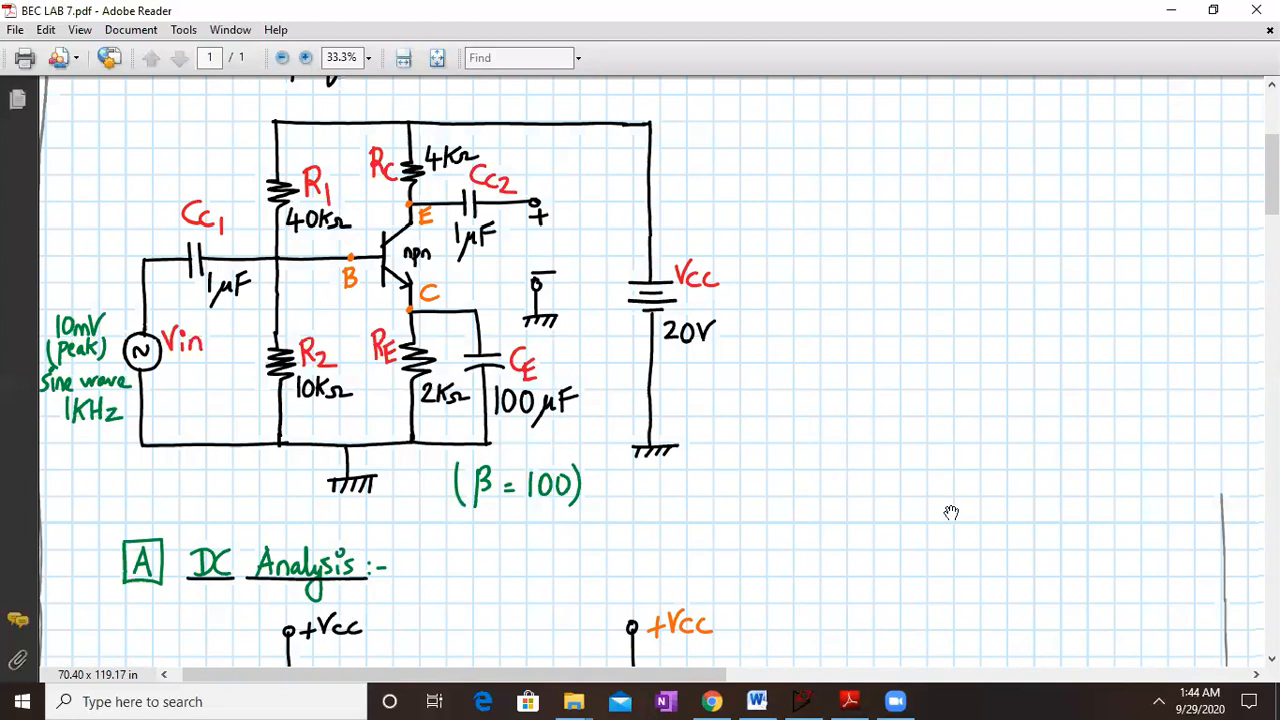
drag(1106, 600, 636, 298)
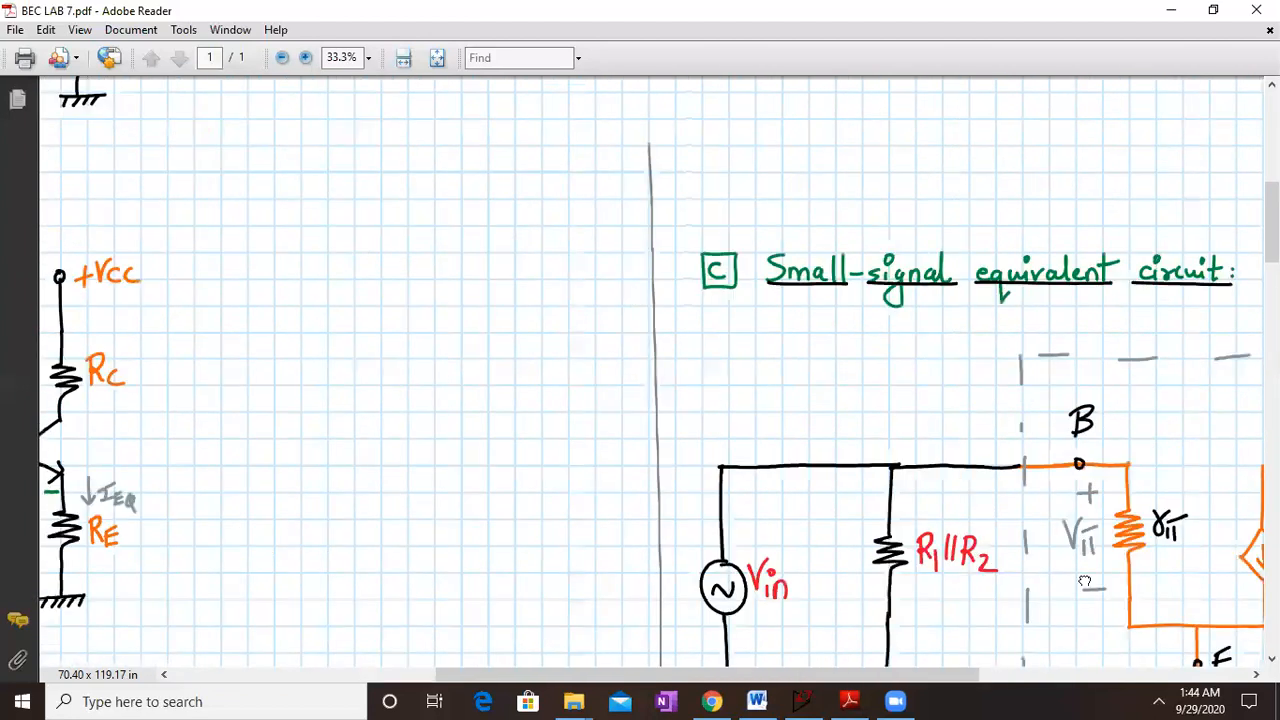
drag(1085, 579, 530, 262)
drag(783, 598, 665, 262)
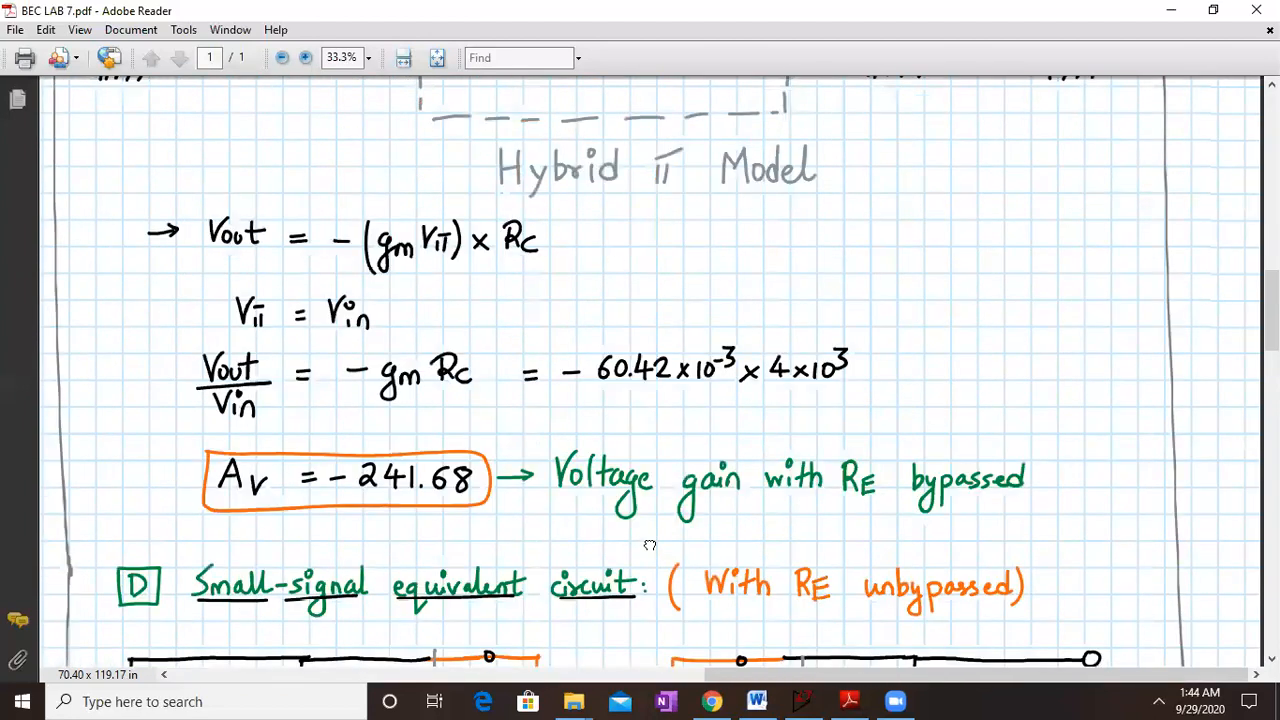
scroll(649, 545, down, 5)
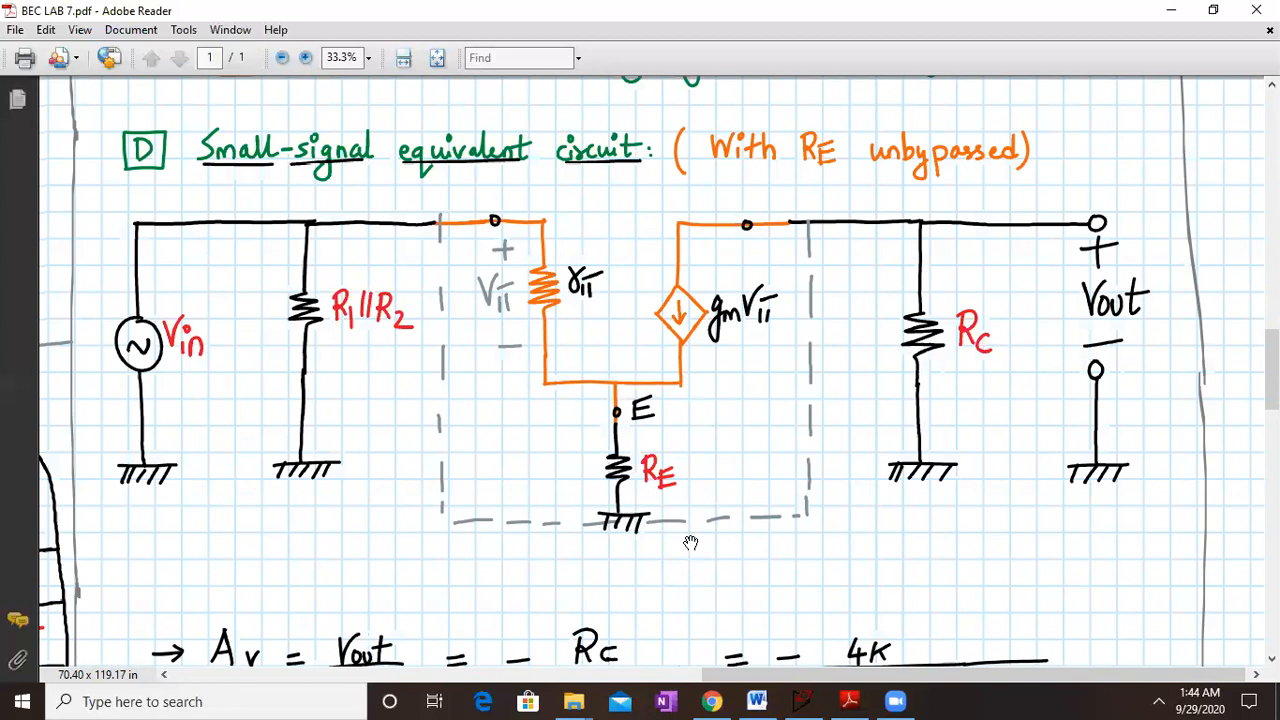
drag(779, 512, 781, 471)
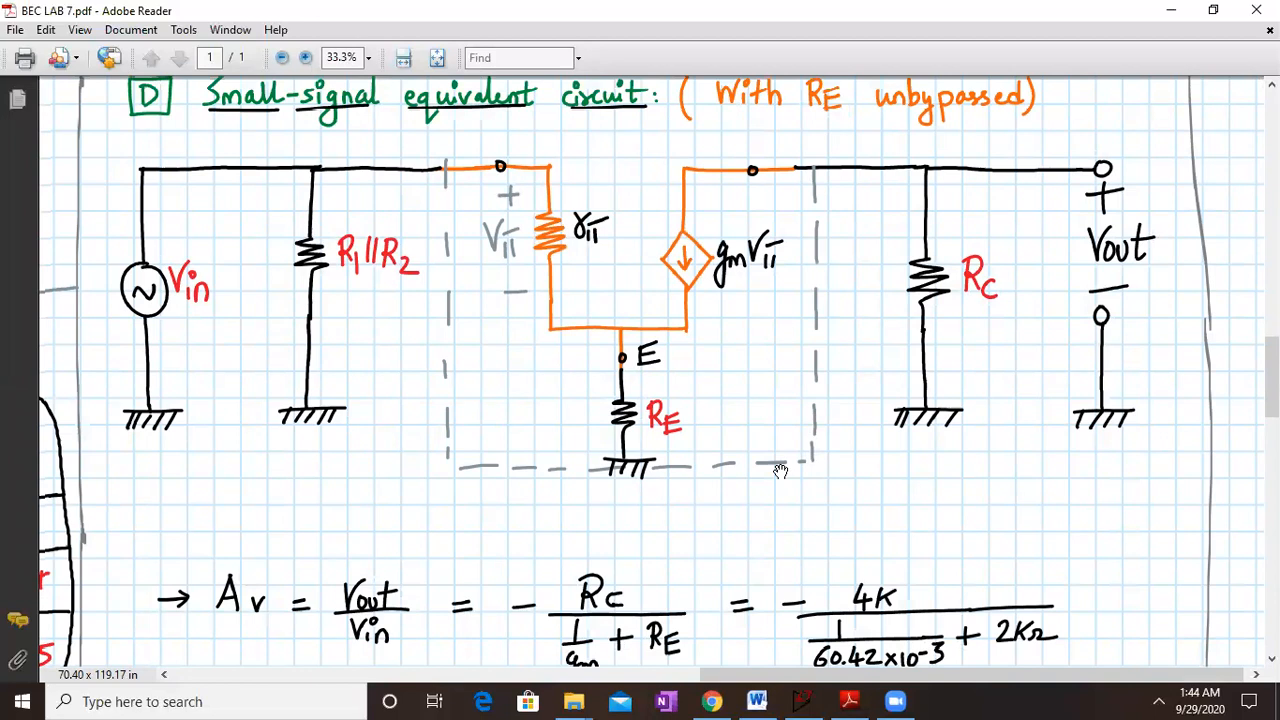
drag(781, 520, 781, 481)
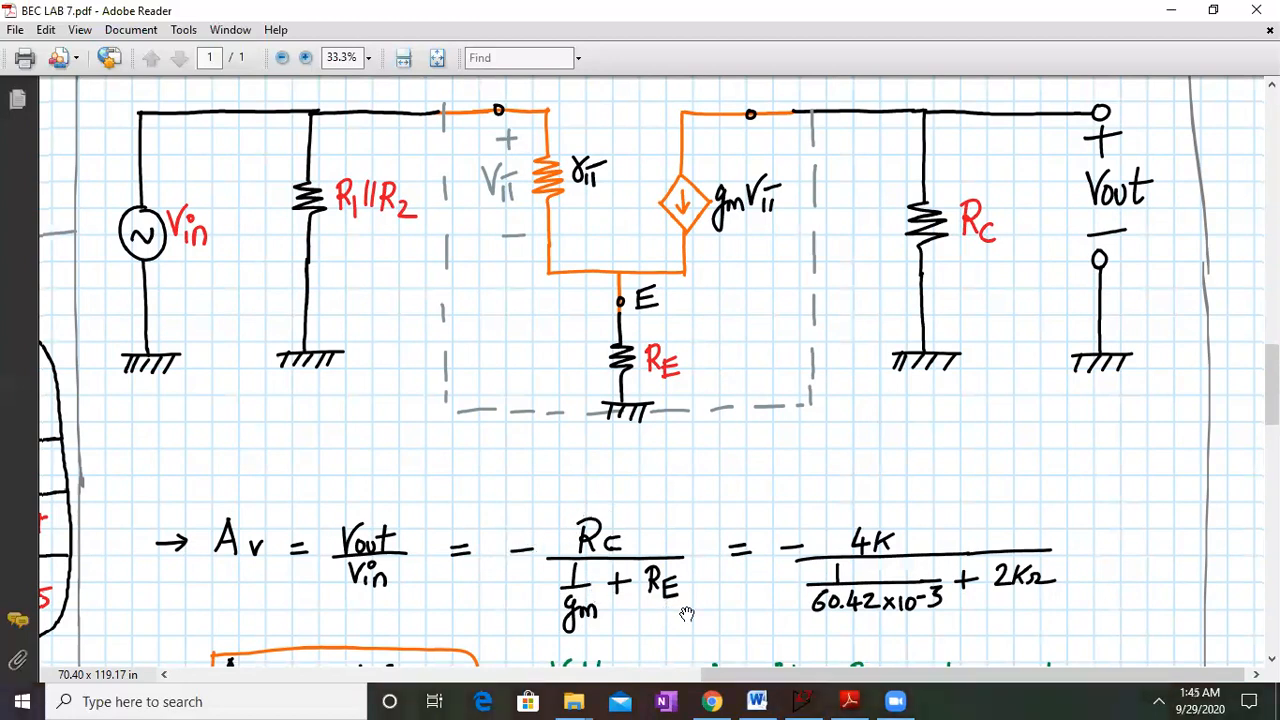
Follow the section D voltage gain calculation with RE unbypassed and check it against the bypassed gain result in section C
drag(876, 624, 854, 553)
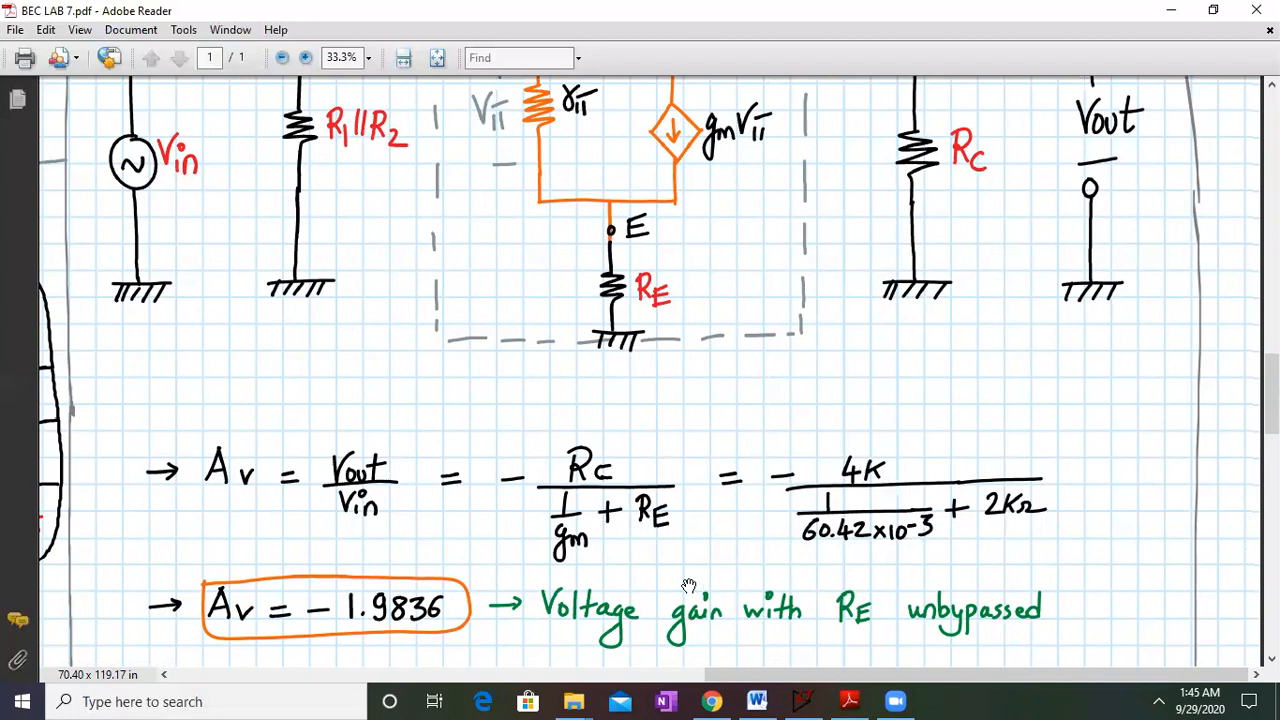
drag(647, 609, 646, 530)
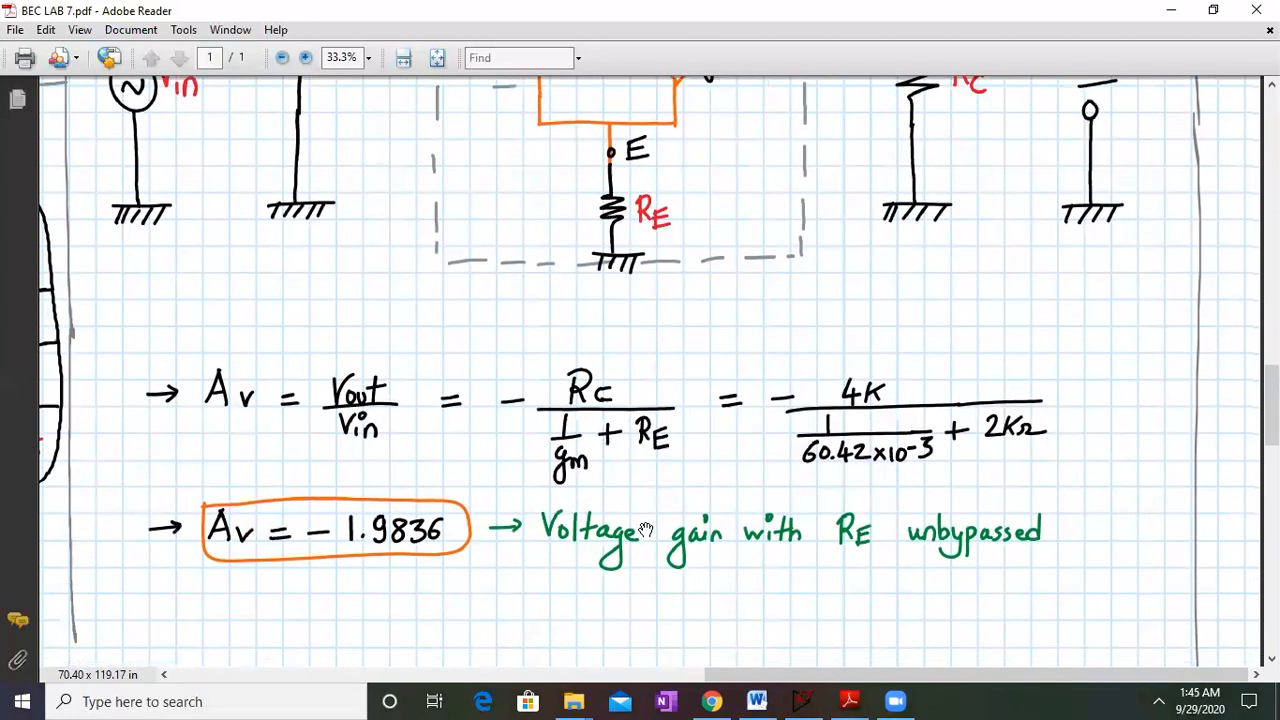
drag(623, 303, 623, 351)
scroll(623, 351, up, 6)
scroll(623, 351, up, 2)
scroll(623, 351, down, 3)
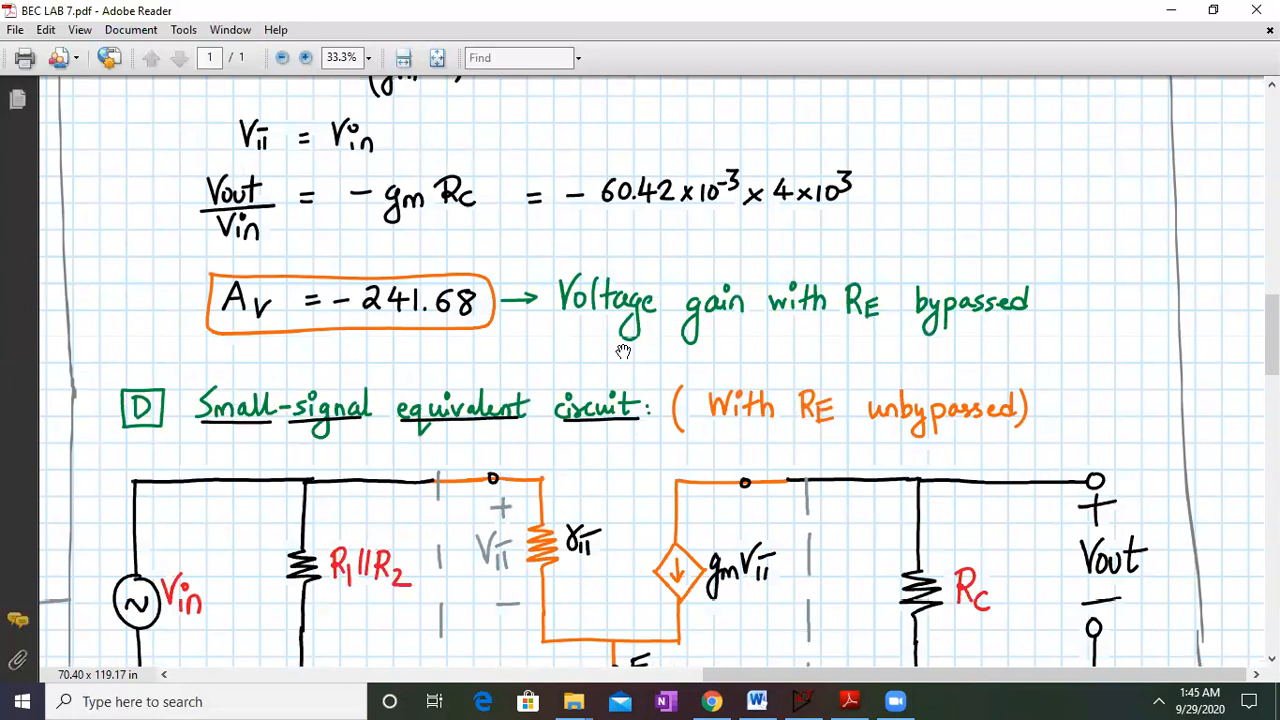
scroll(623, 351, down, 5)
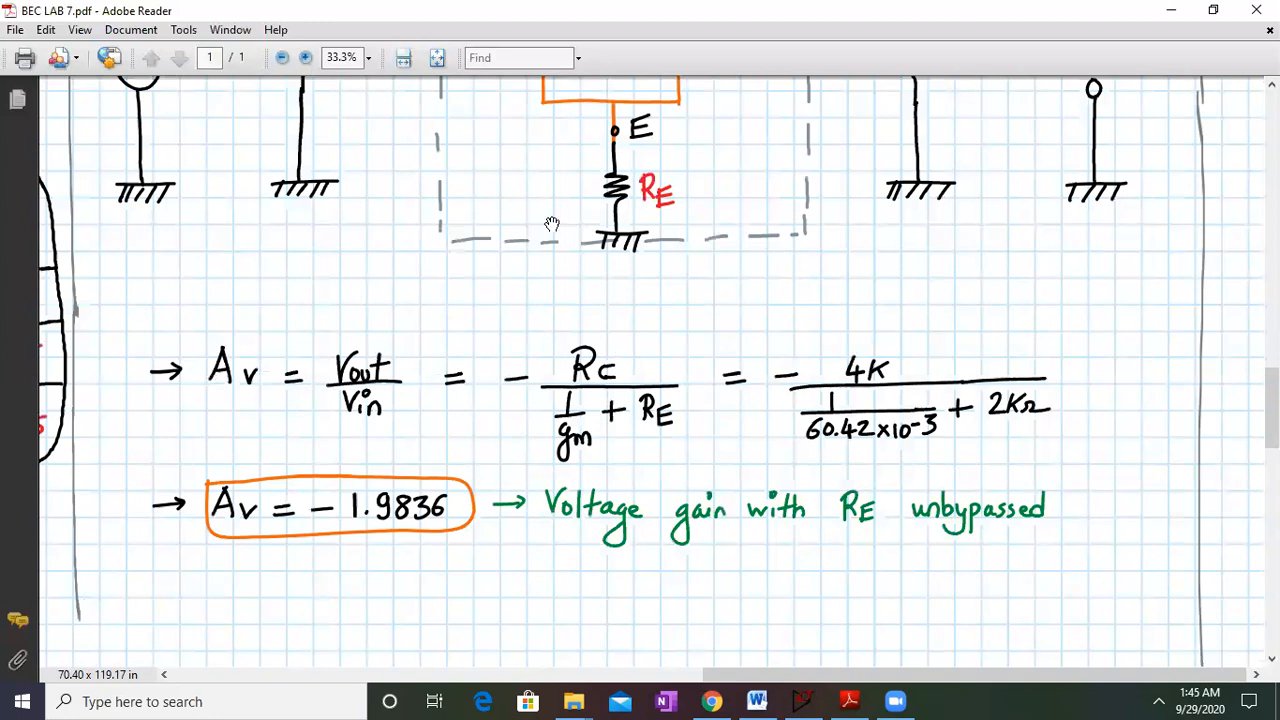
Compare the section D equivalent circuit with RE unbypassed against the section C hybrid-pi circuit with RE bypassed
scroll(546, 254, up, 2)
scroll(546, 257, up, 5)
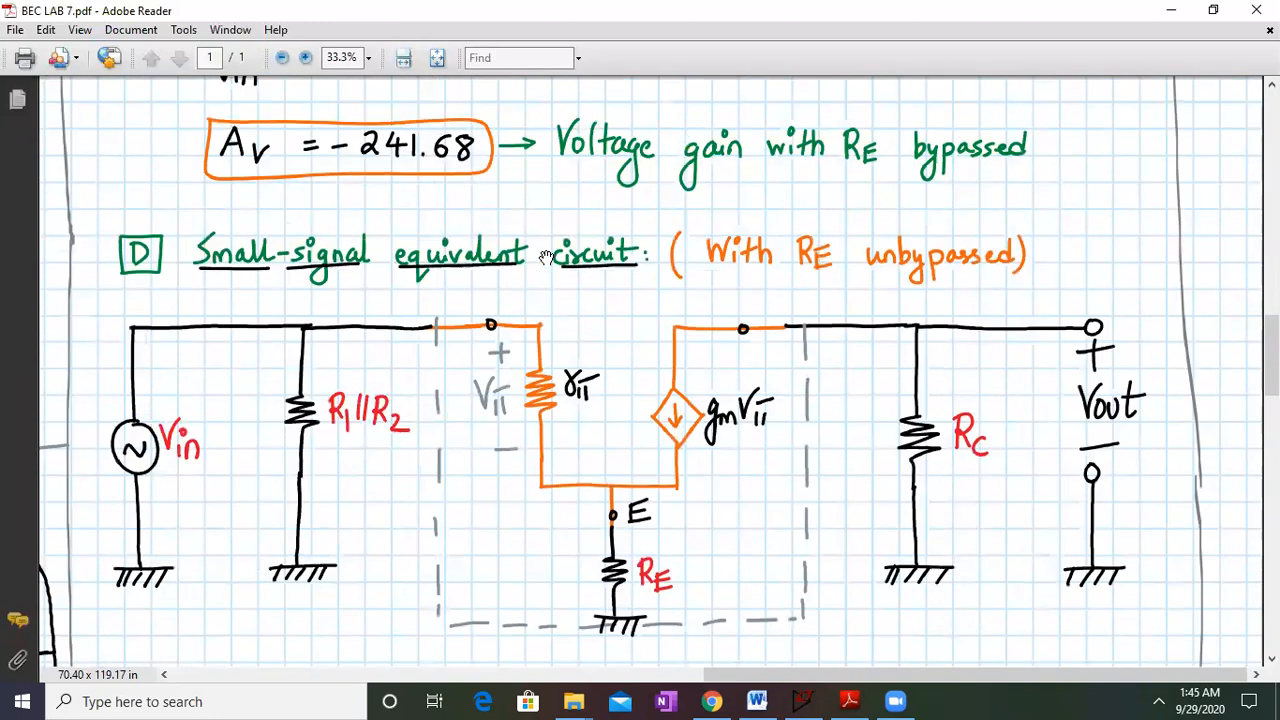
scroll(546, 257, down, 5)
scroll(546, 258, up, 1)
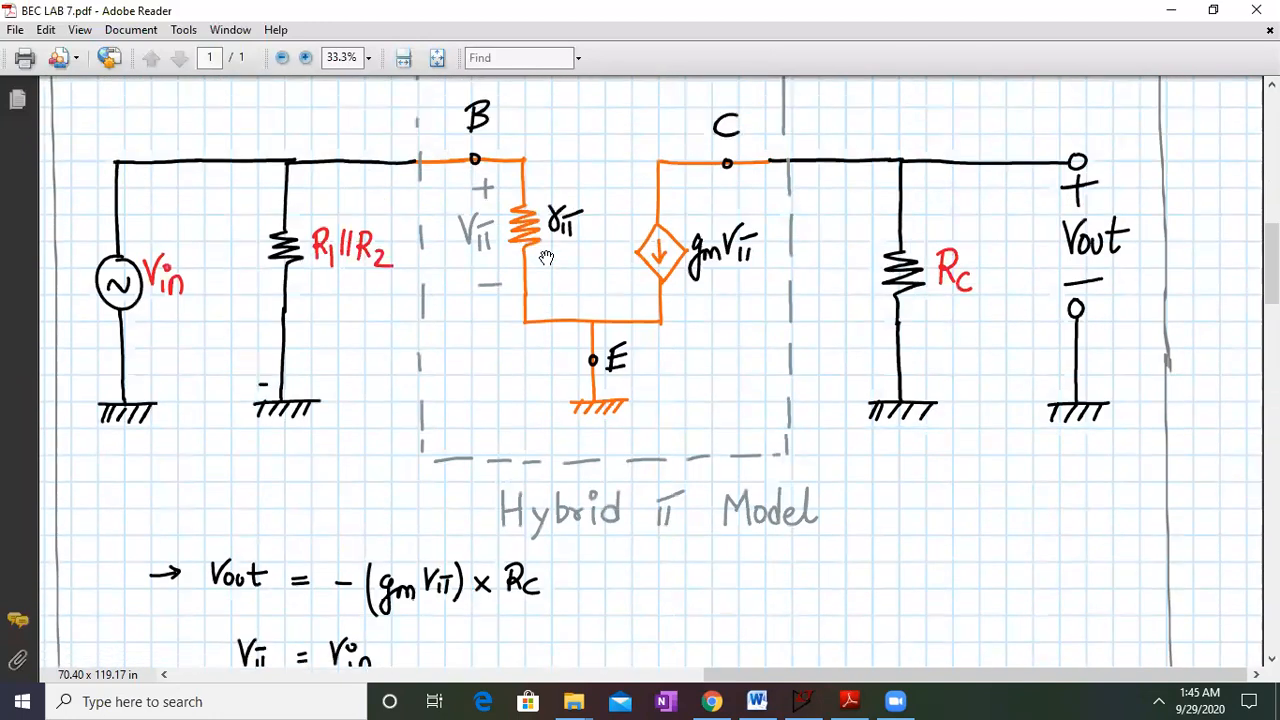
scroll(546, 257, up, 3)
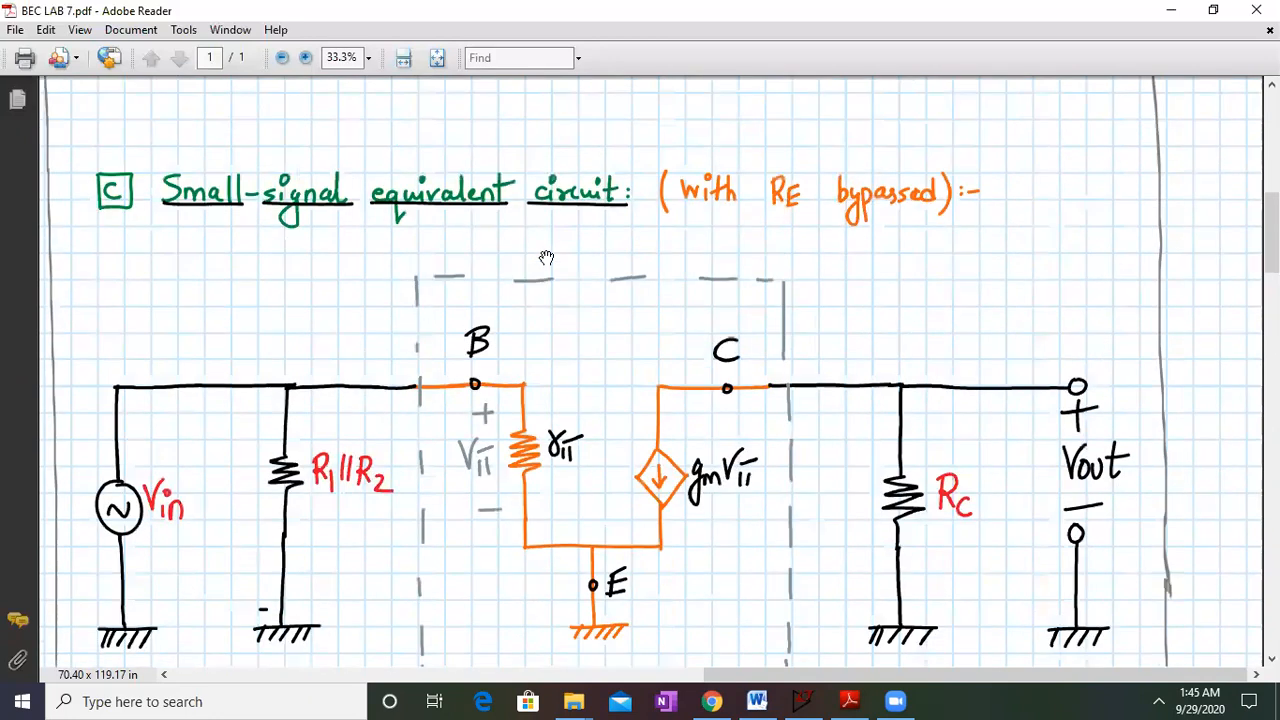
scroll(546, 257, down, 12)
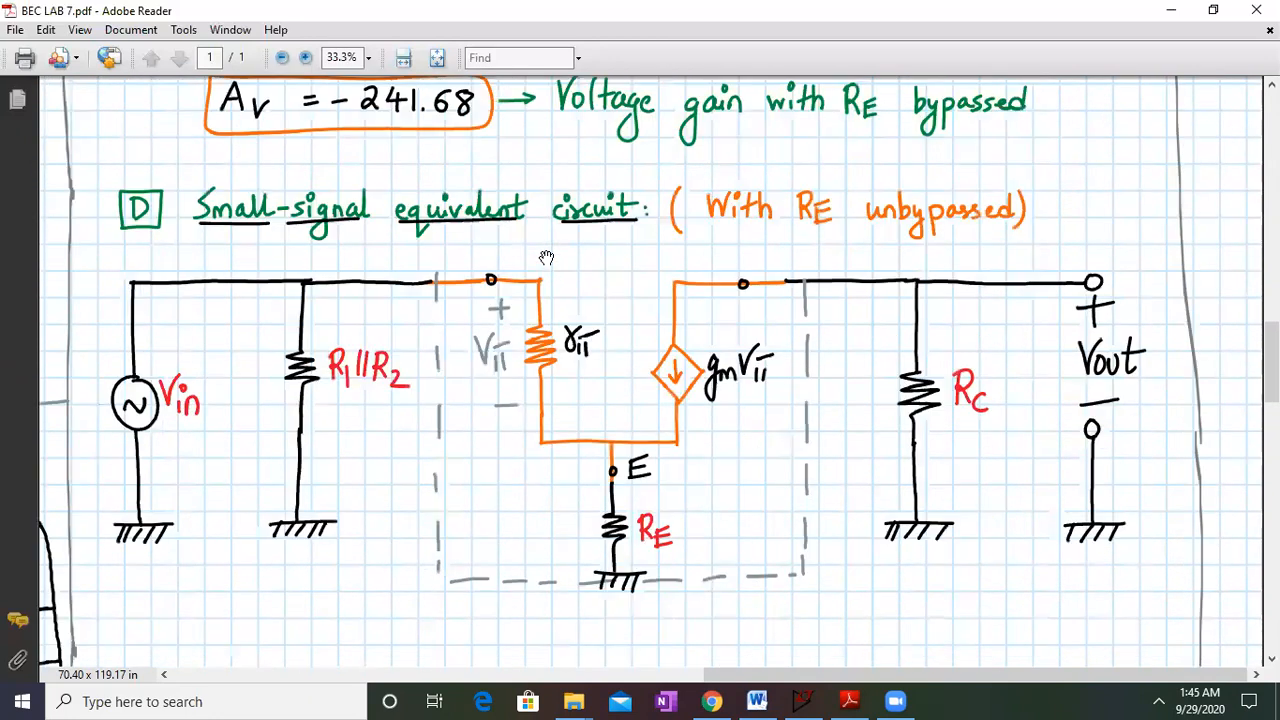
scroll(546, 258, down, 1)
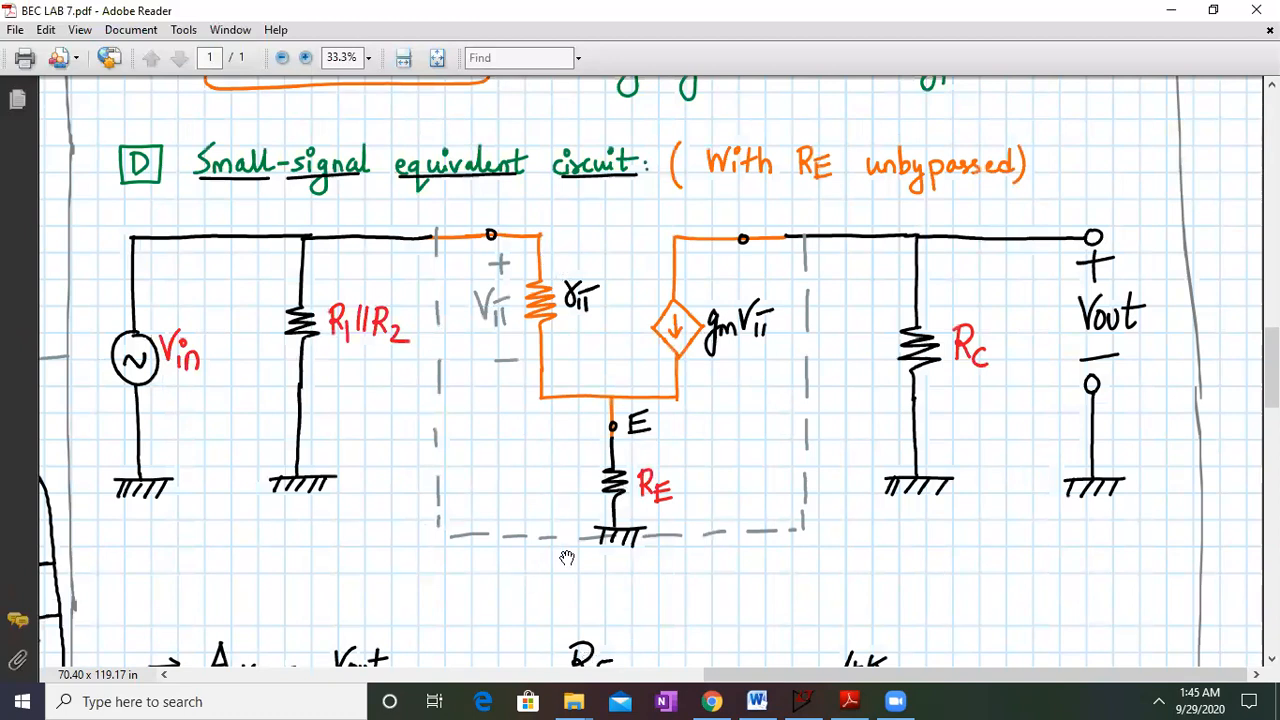
Recheck the unbypassed-RE gain formula and compare its final voltage gain with the bypassed-RE result
scroll(653, 527, down, 4)
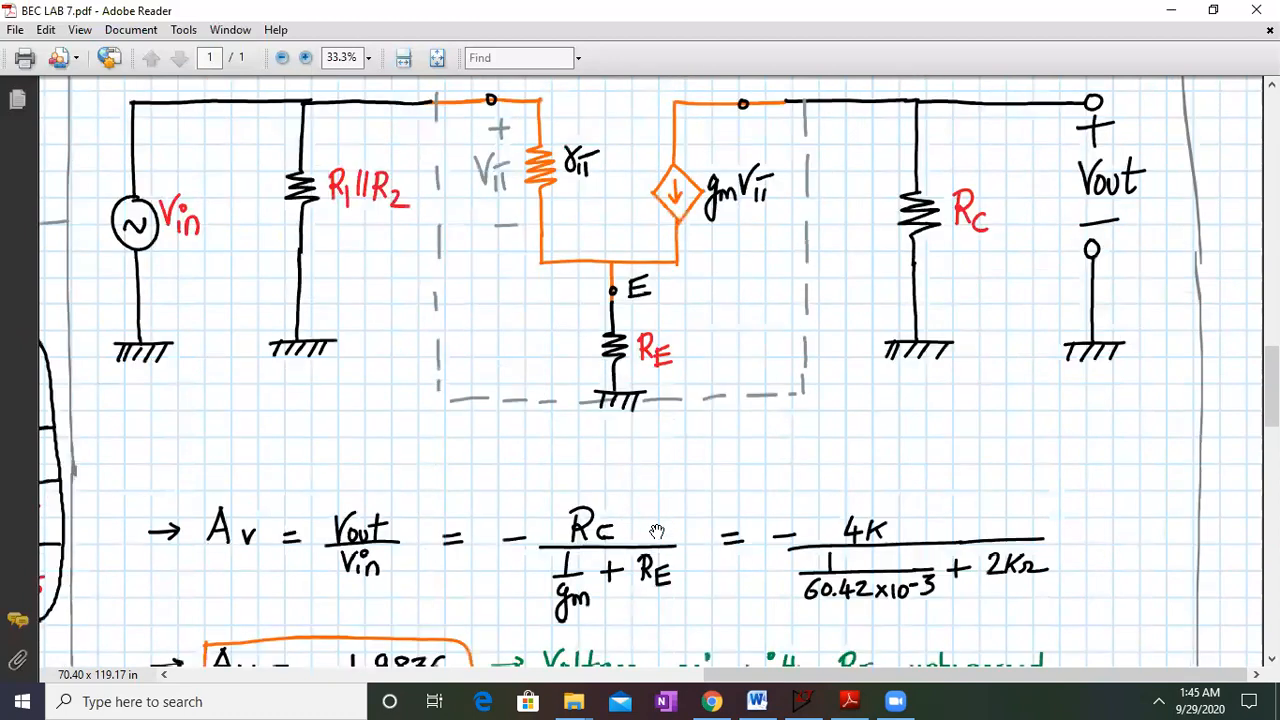
scroll(656, 531, down, 1)
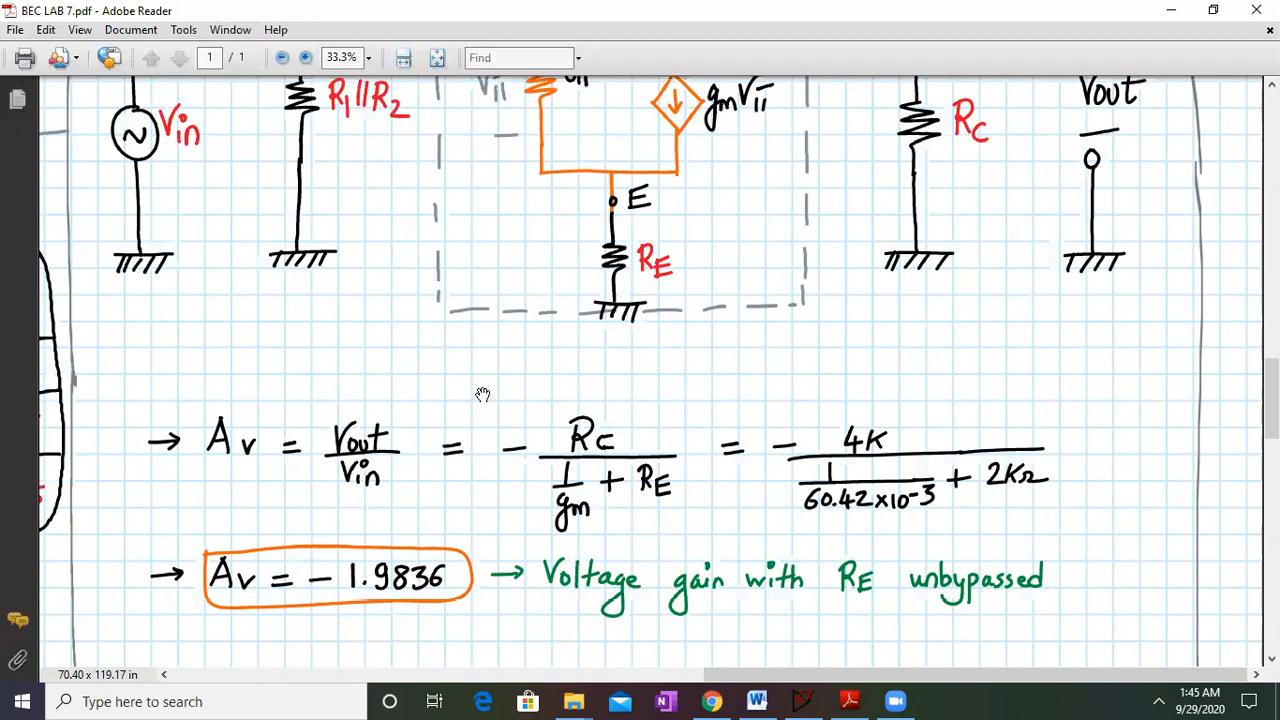
scroll(483, 394, up, 8)
scroll(483, 394, up, 3)
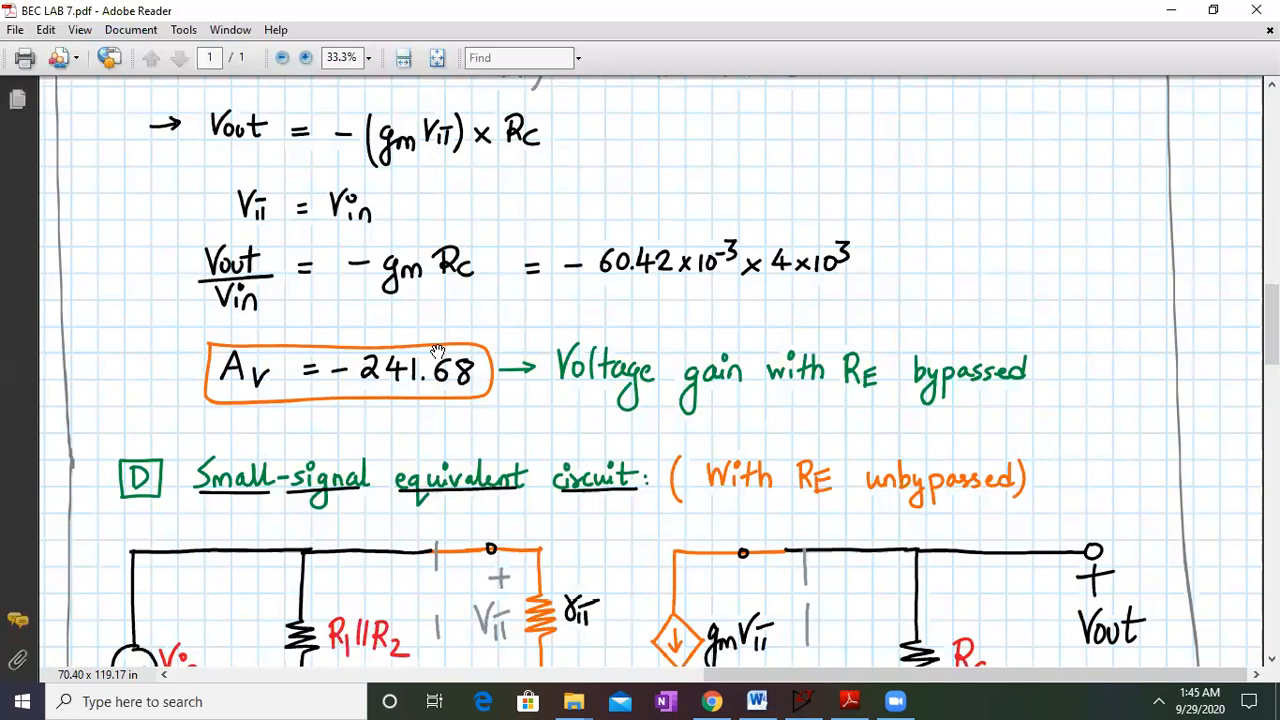
scroll(438, 350, down, 15)
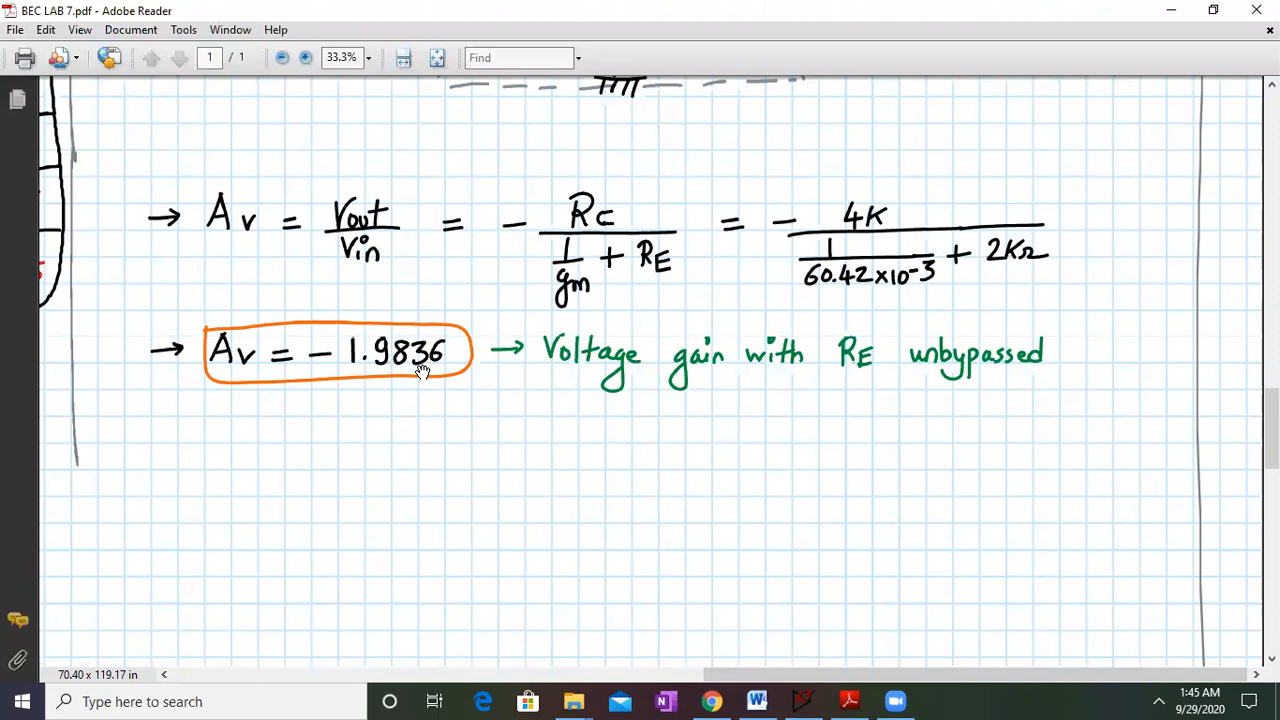
Examine the section E observation table listing output voltages and calculated and observed gains for both RE cases
drag(416, 453, 934, 443)
drag(587, 430, 686, 623)
drag(857, 523, 994, 606)
drag(673, 393, 844, 530)
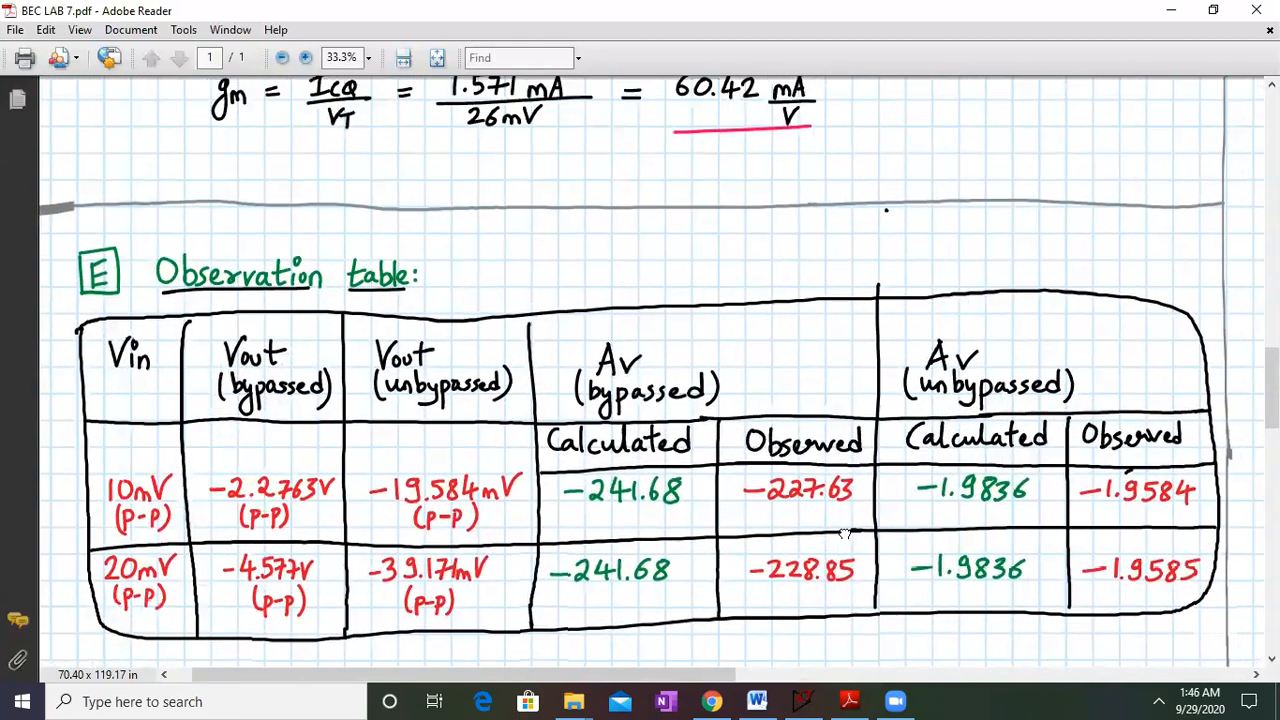
Restore the lab notes window from full screen, move it partly off the desktop edge and set its zoom to 25%
click(1213, 9)
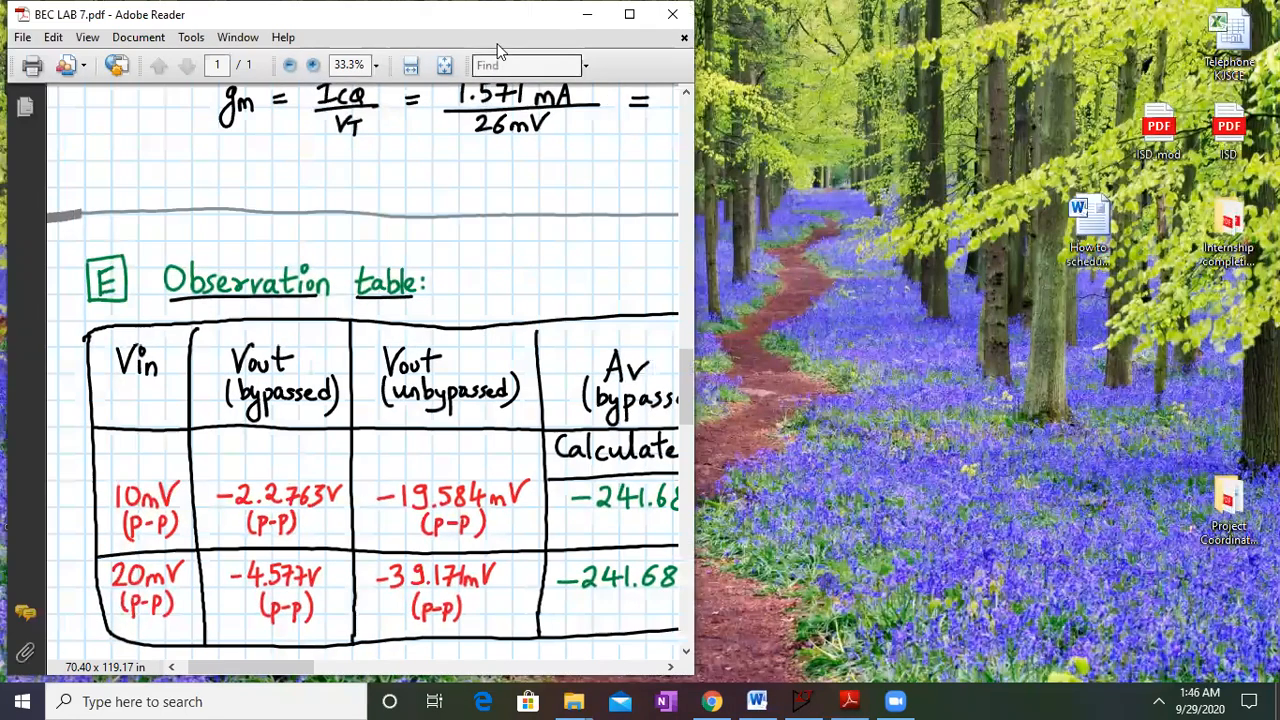
drag(452, 20, 398, 20)
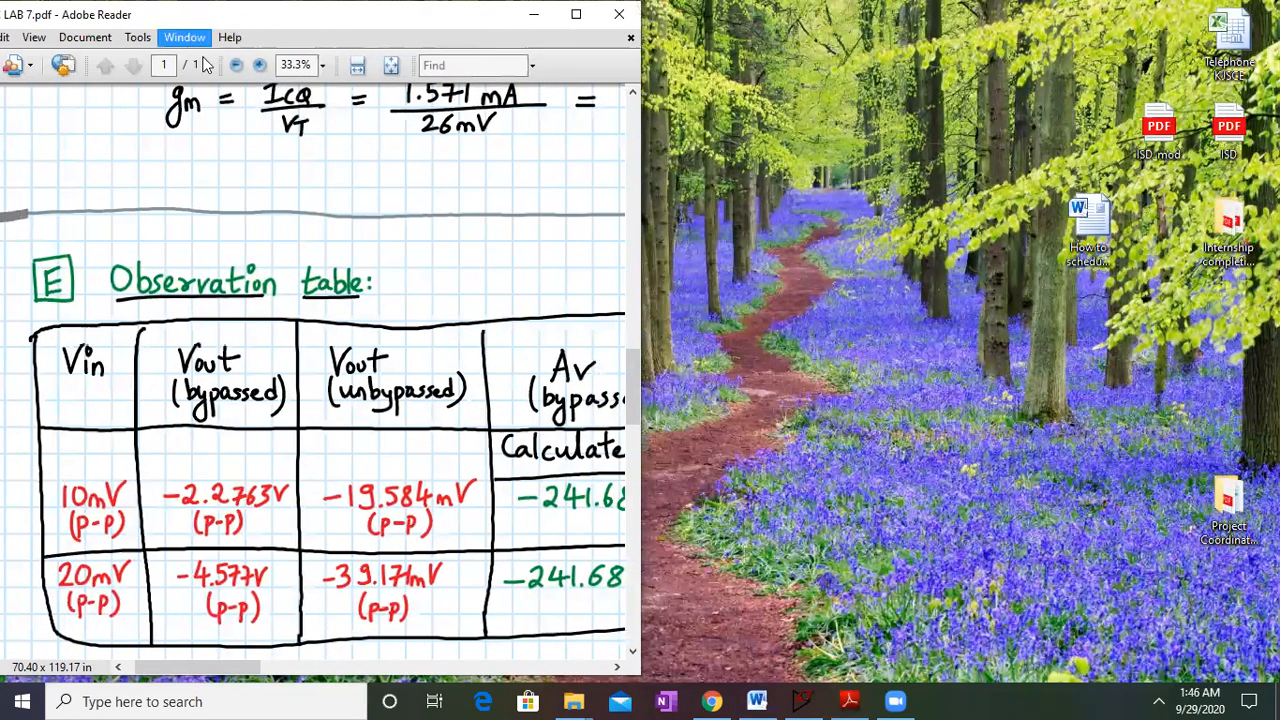
click(238, 68)
click(238, 67)
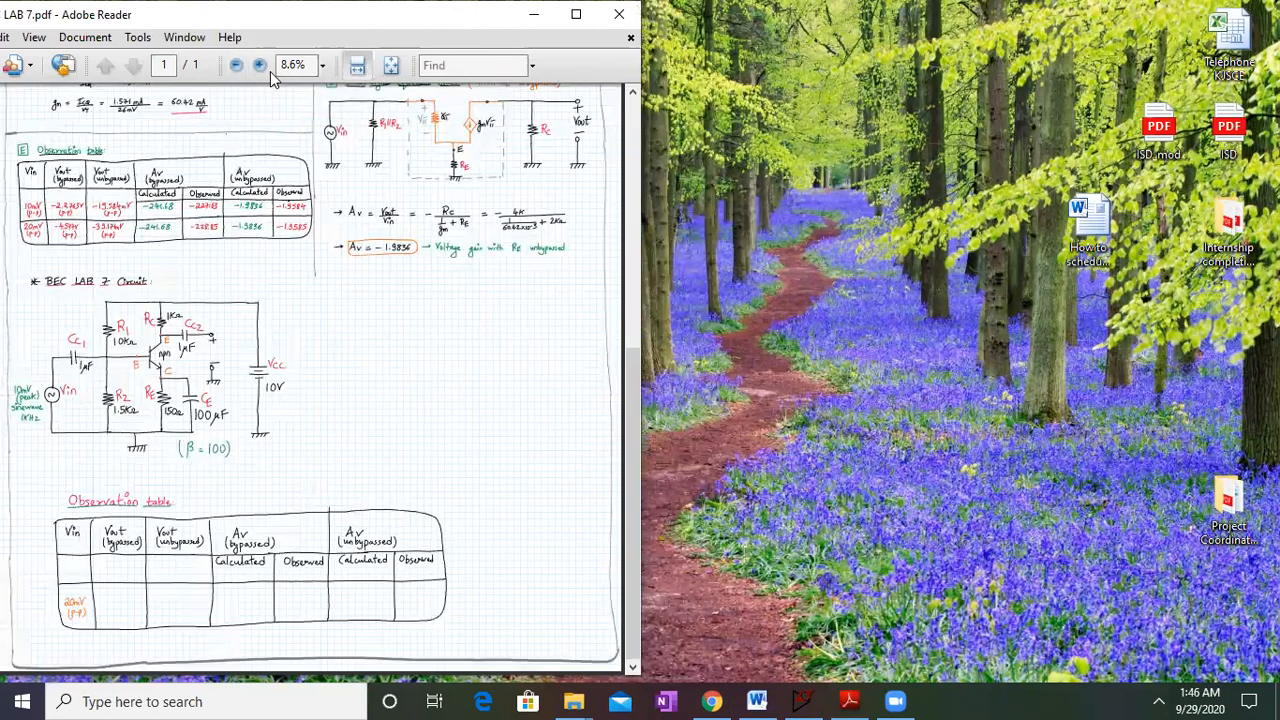
click(259, 66)
click(259, 66)
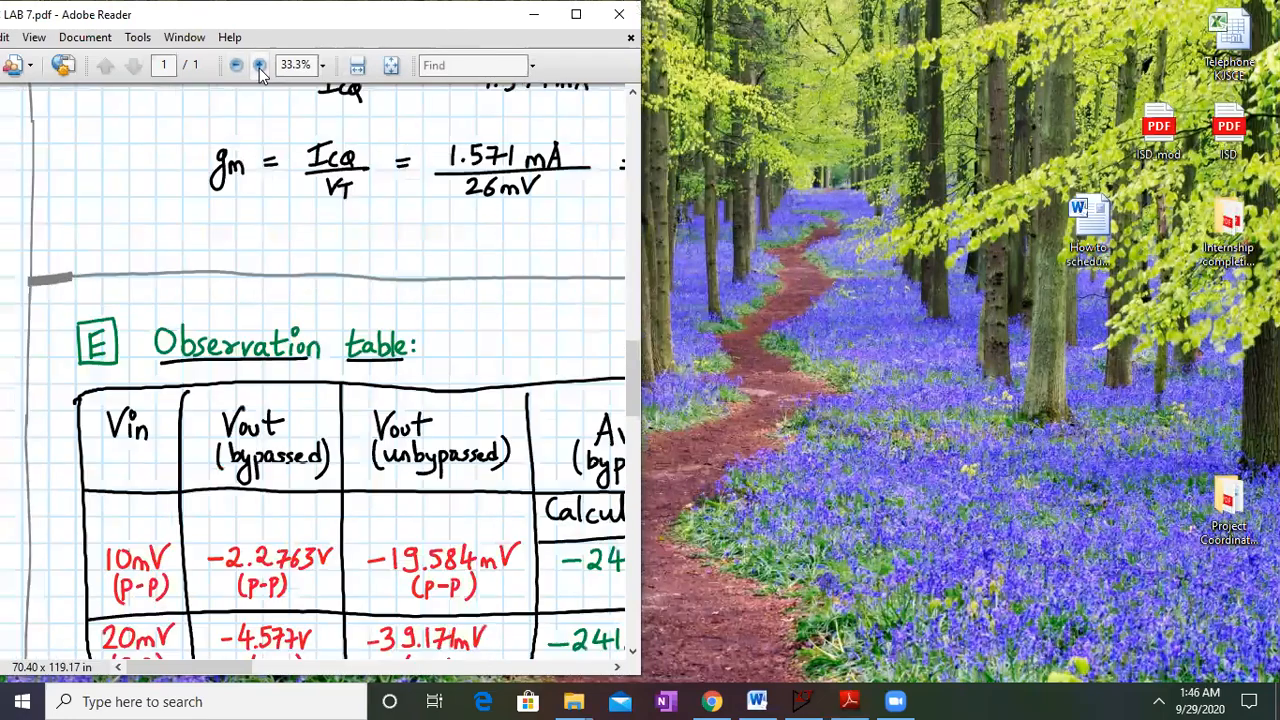
click(237, 66)
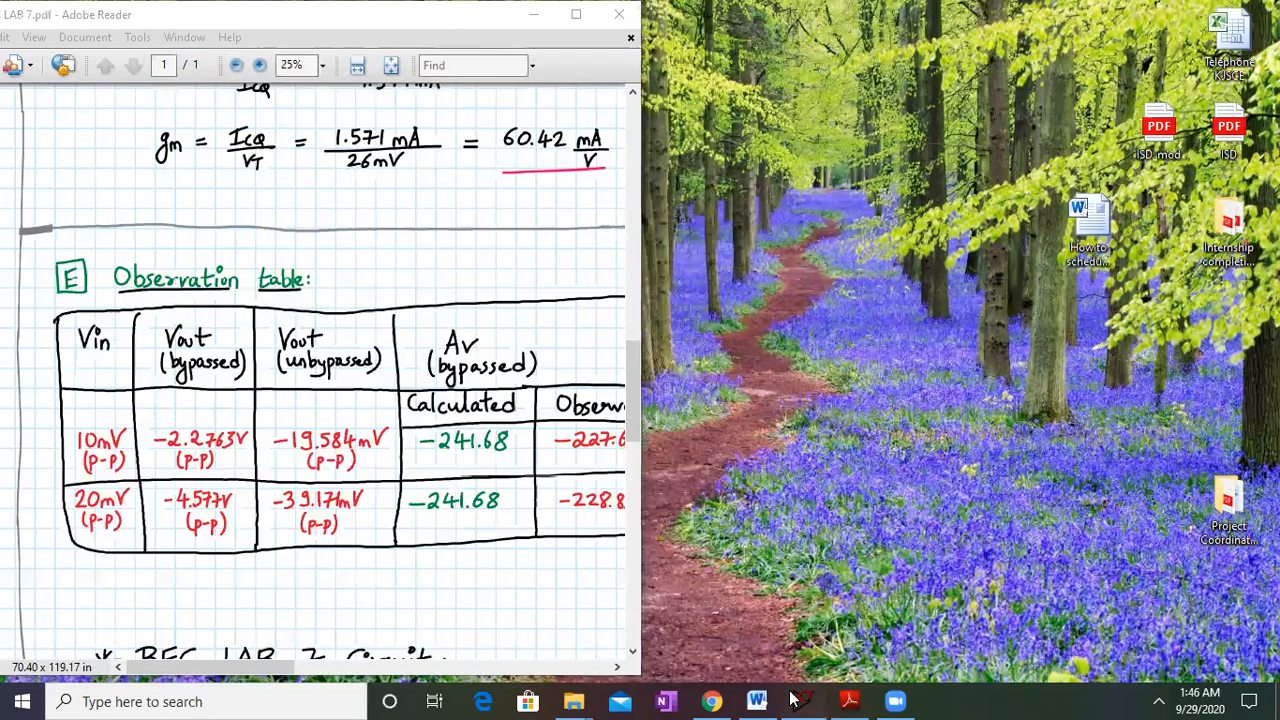
Switch to LTspice and delete the Vs voltage source from the bjt_ce schematic
click(796, 700)
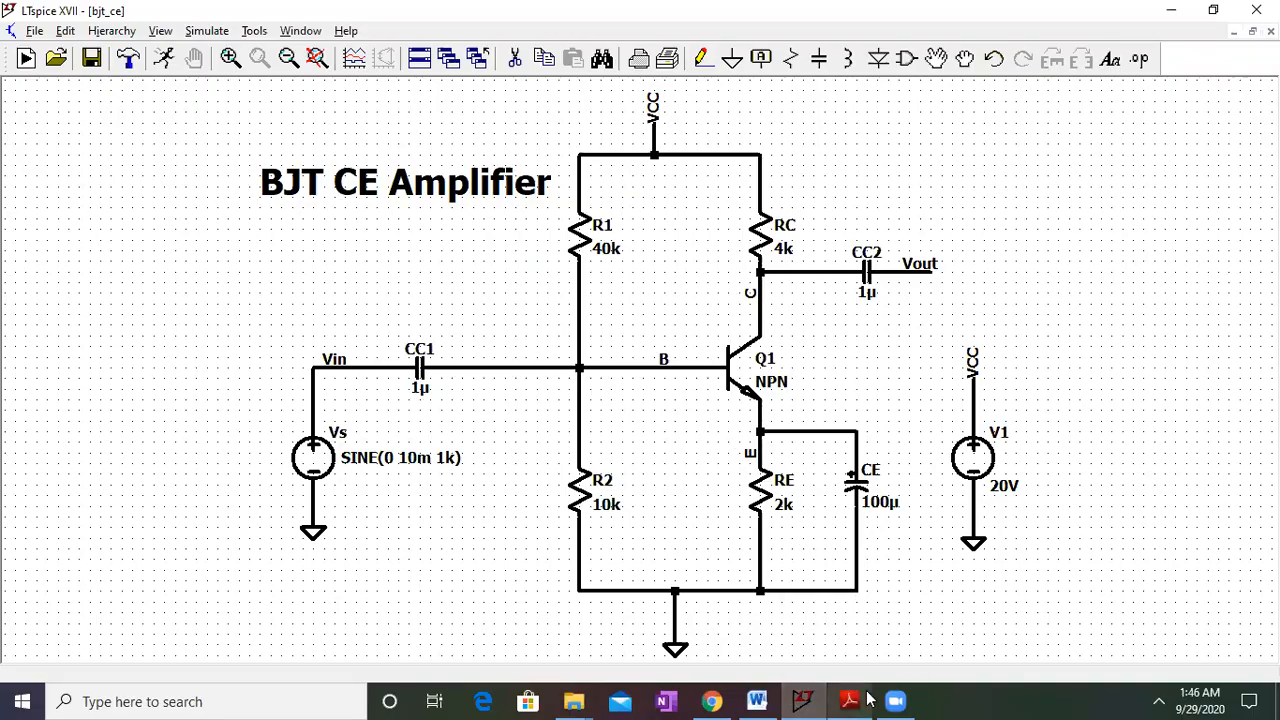
click(898, 700)
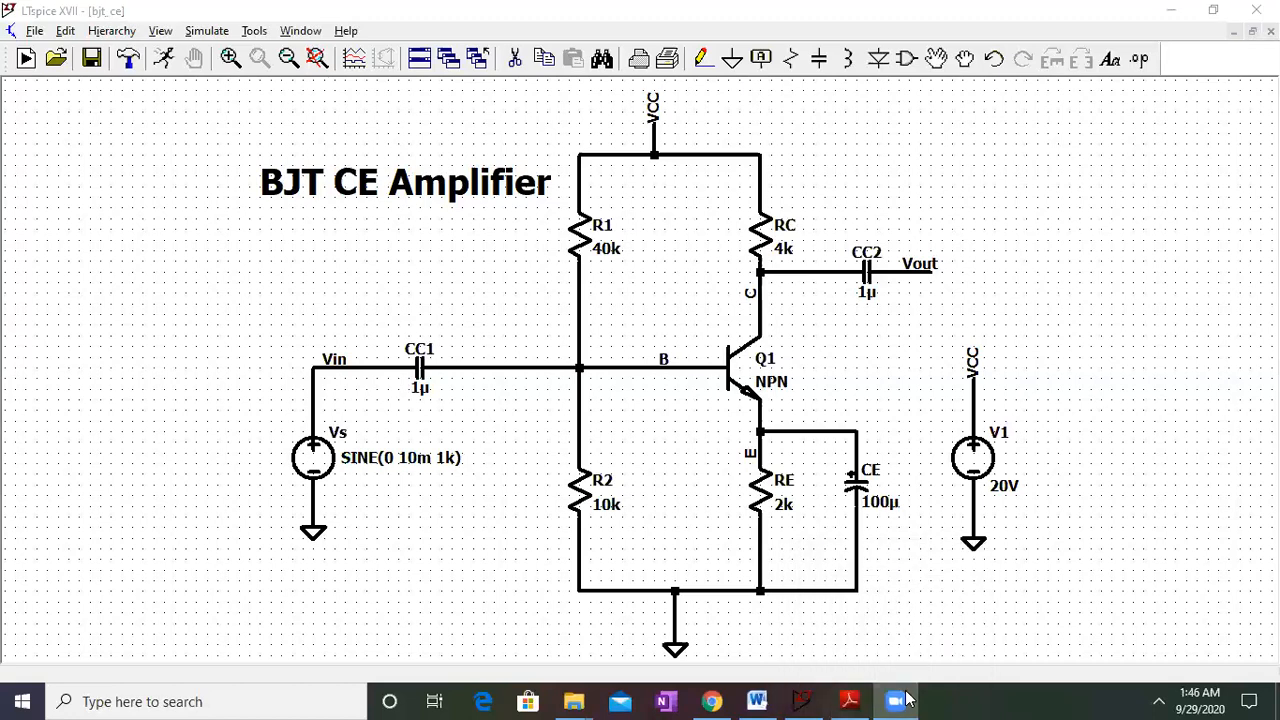
click(905, 697)
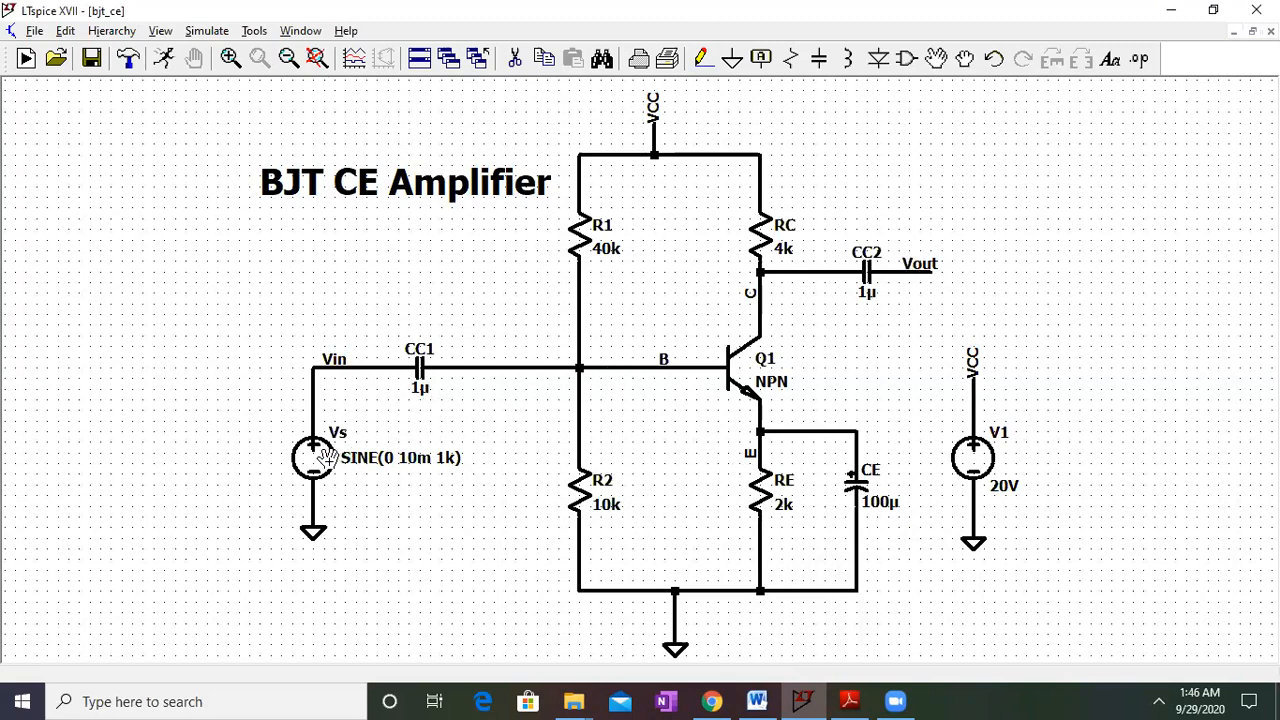
click(515, 58)
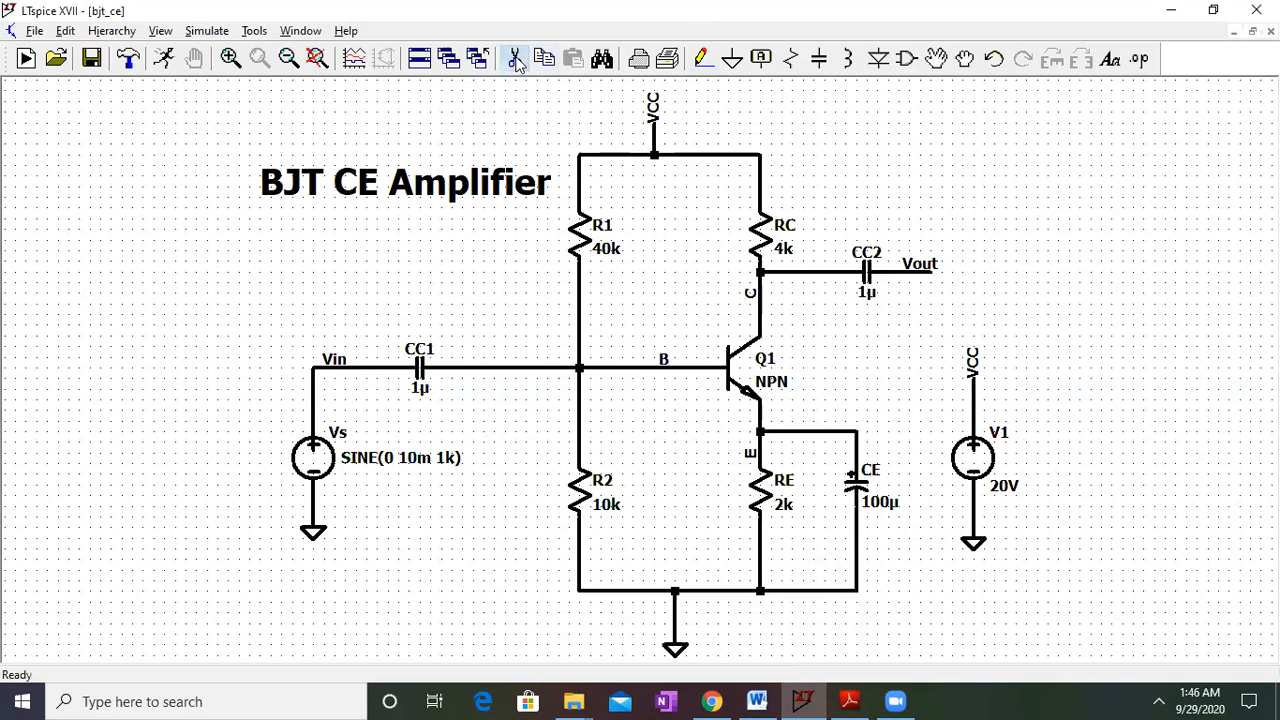
click(305, 440)
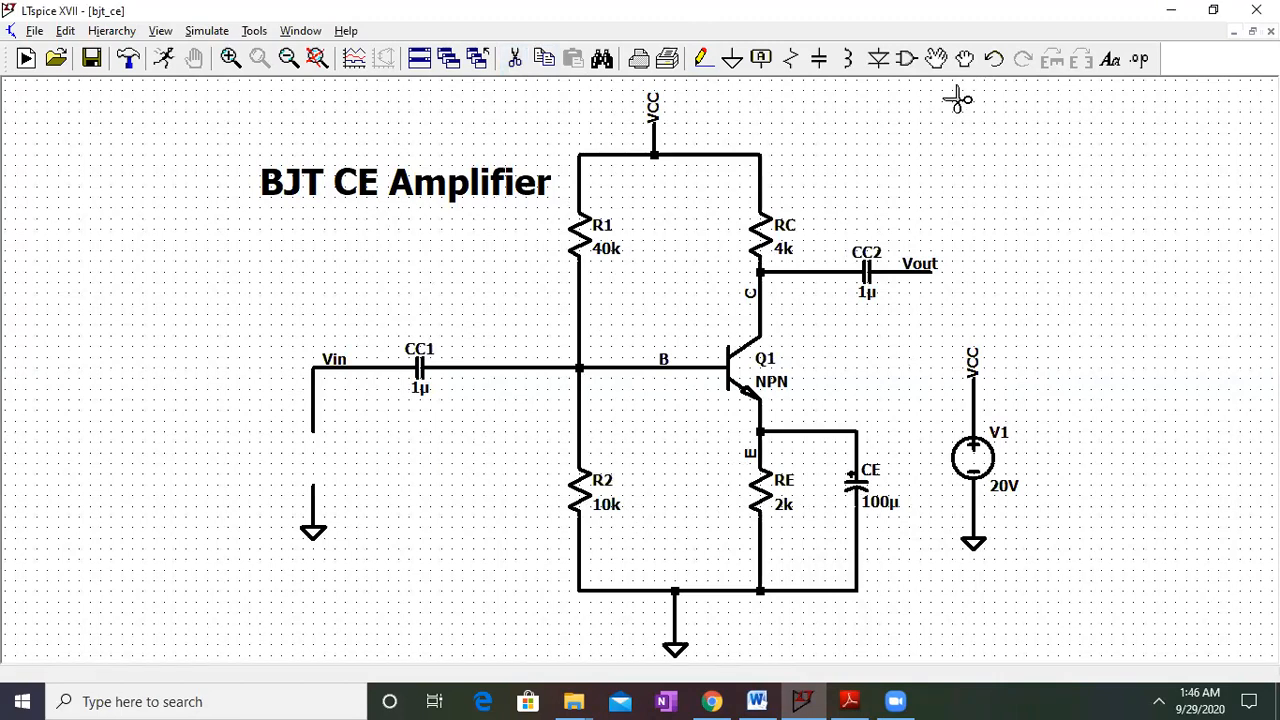
Place a signal voltage source in the gap between the Vin wire and ground
click(908, 60)
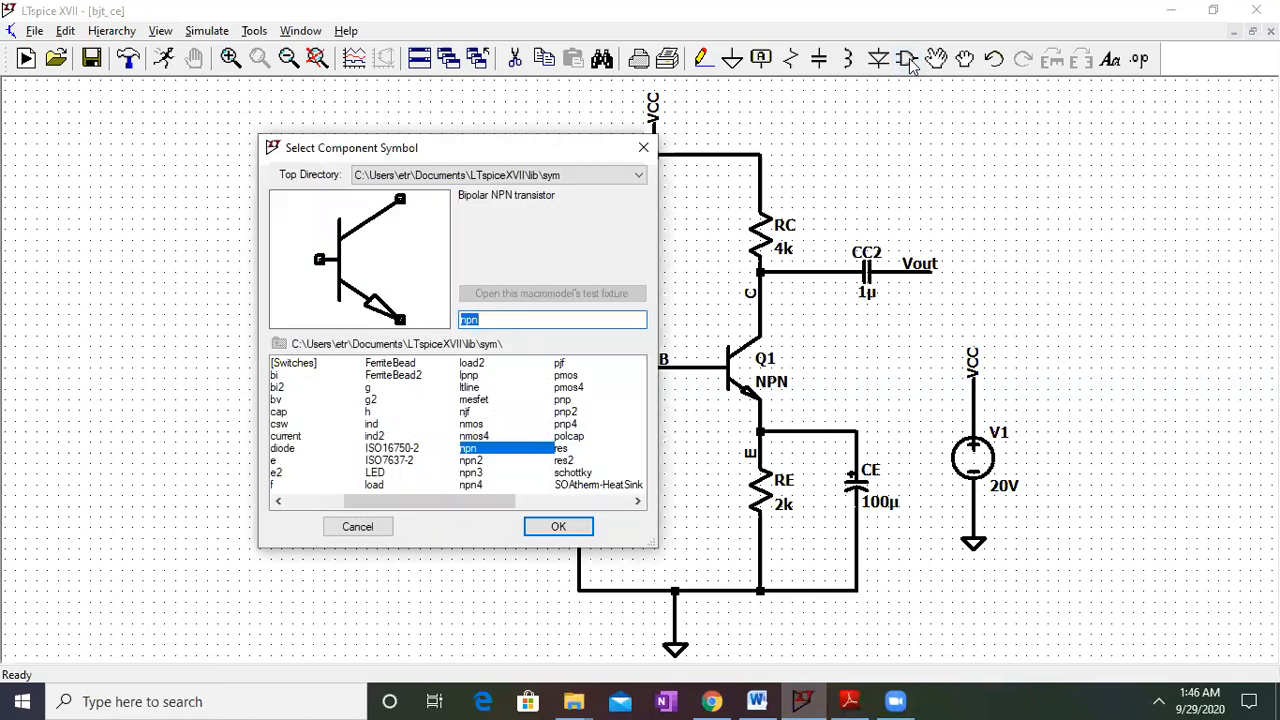
text(sig)
key(Return)
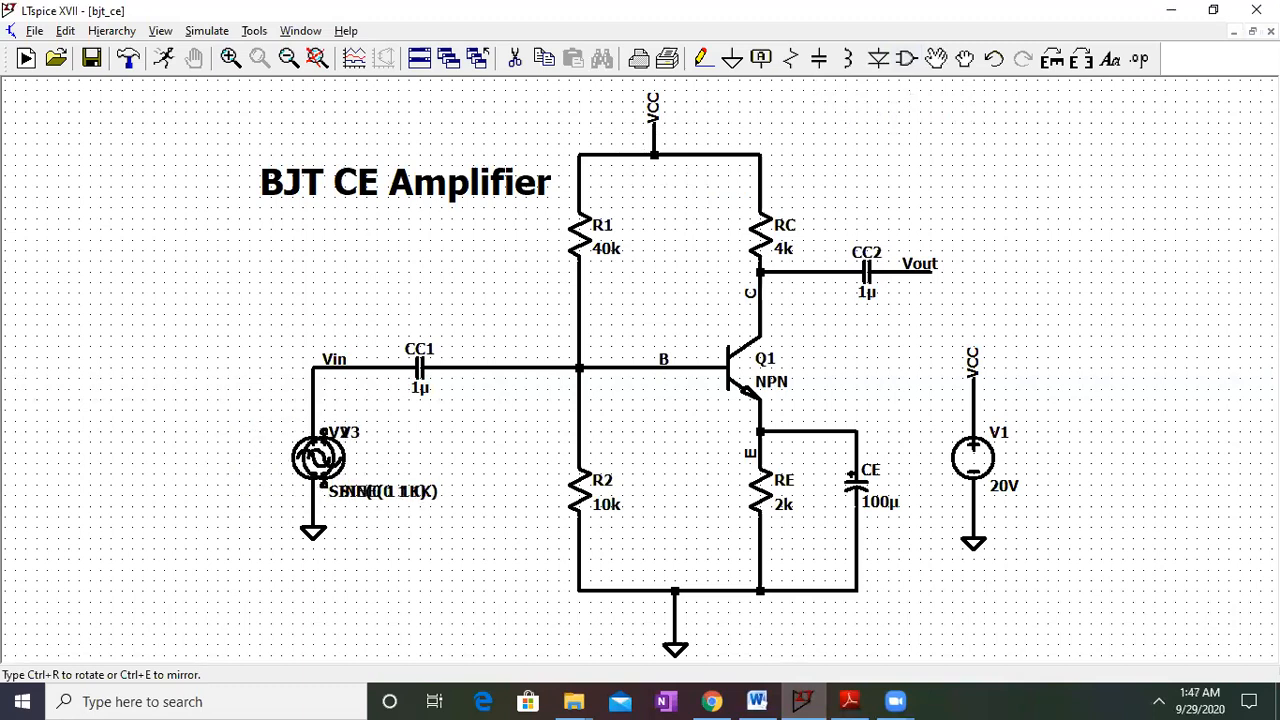
key(Escape)
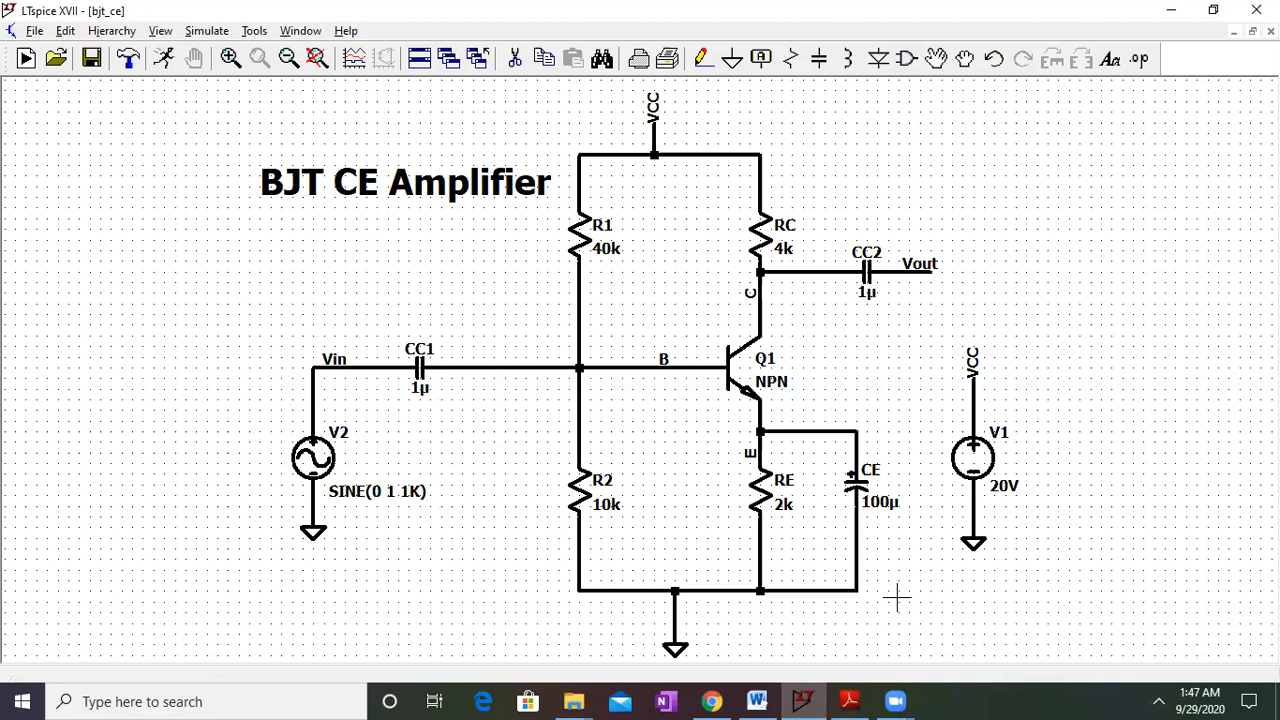
Set the new V2 sine source's DC offset to 0 and its amplitude to 10mV
right_click(321, 467)
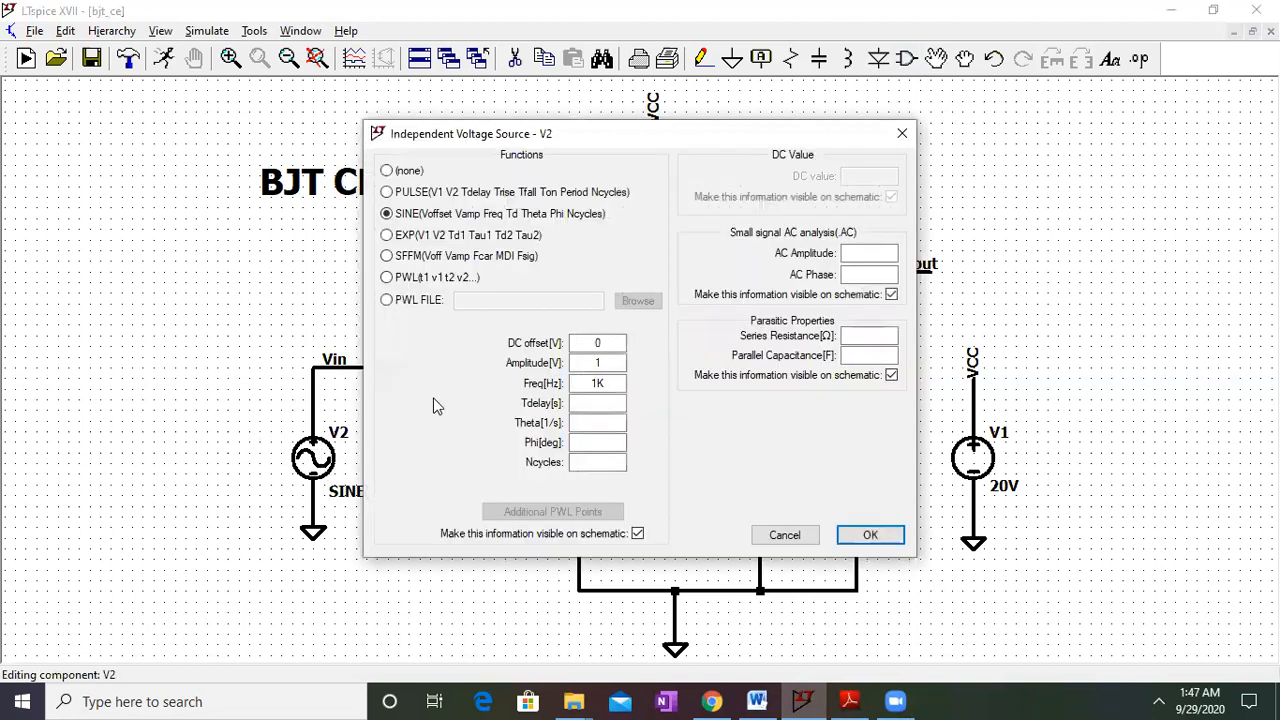
drag(672, 135, 377, 169)
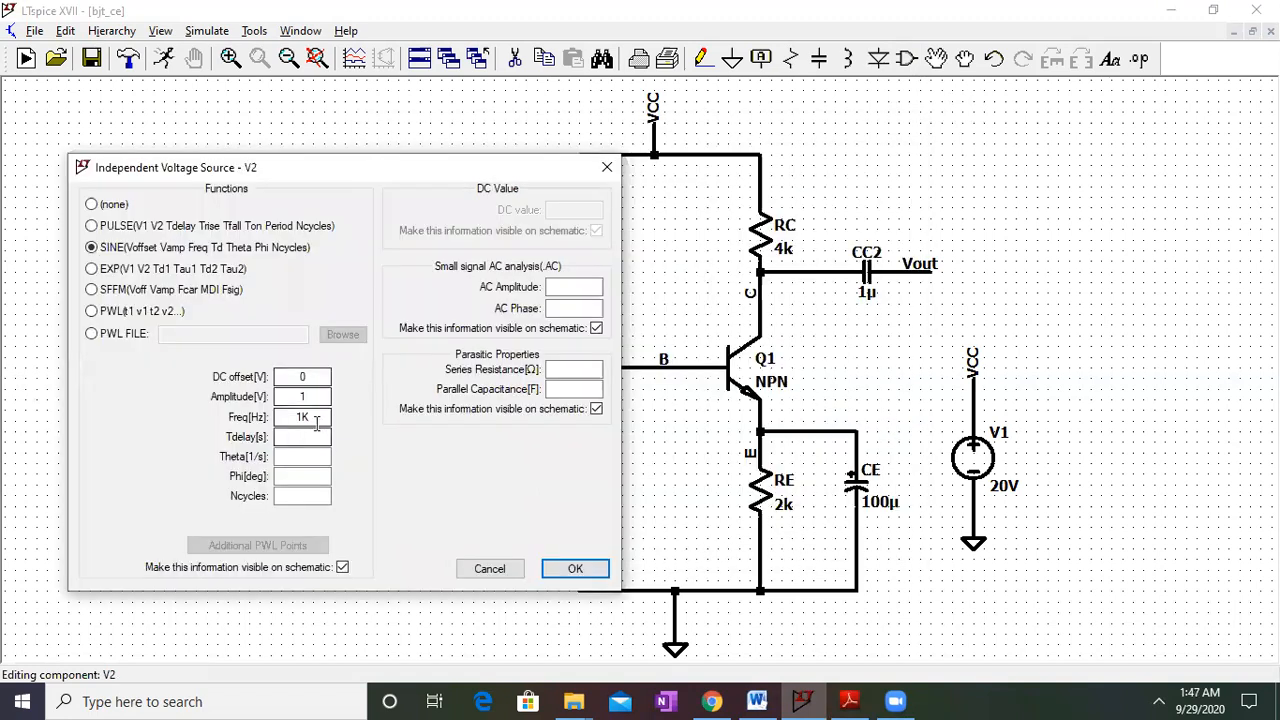
click(320, 398)
key(BackSpace)
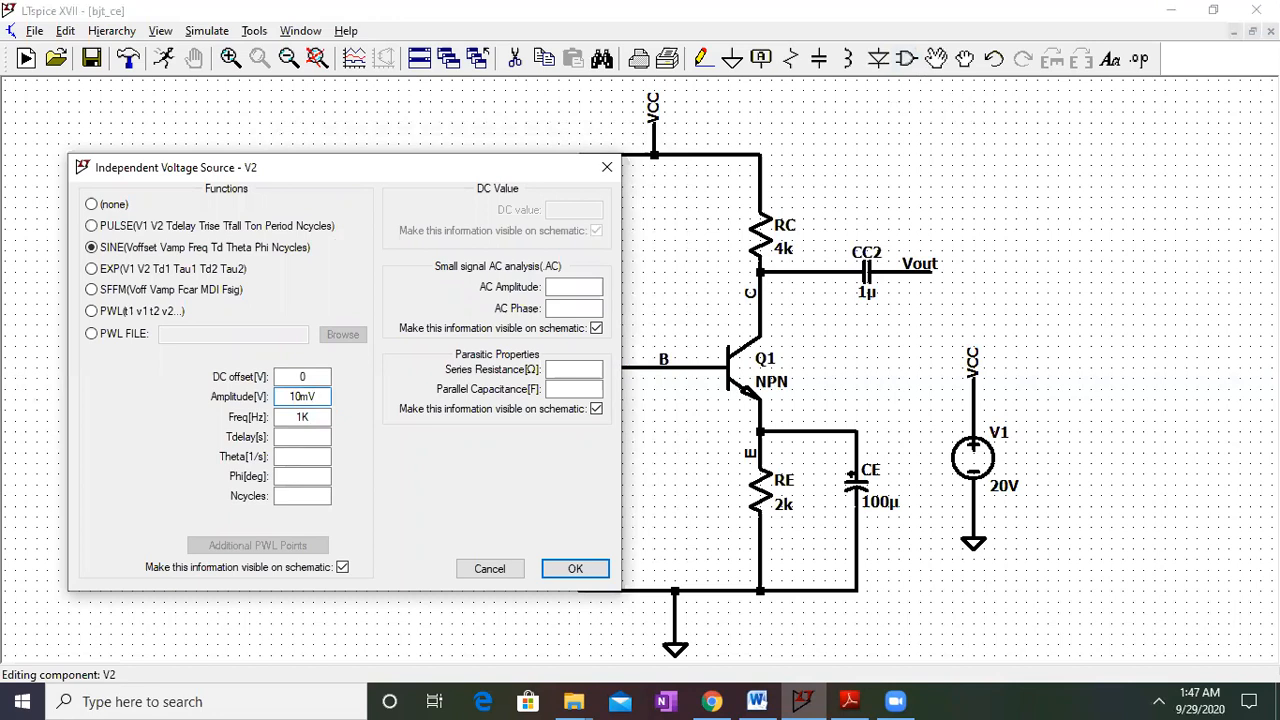
click(303, 377)
text(0)
key(Tab)
key(Tab)
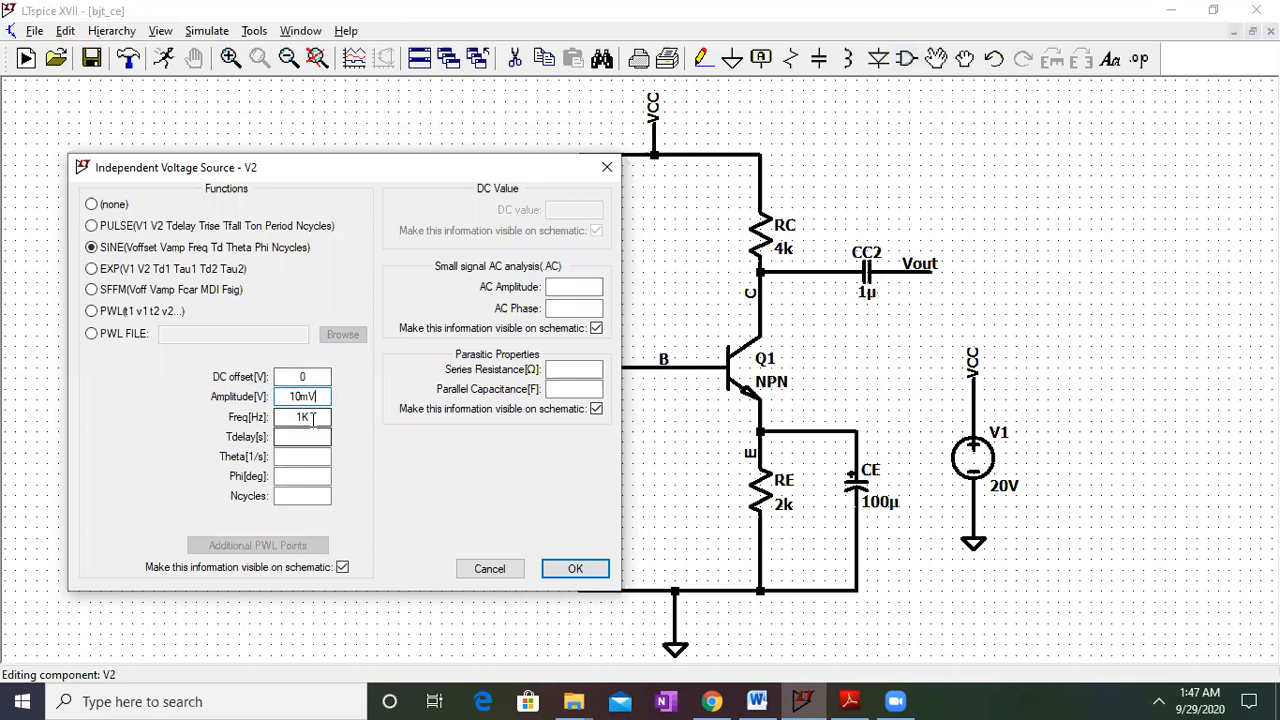
click(575, 567)
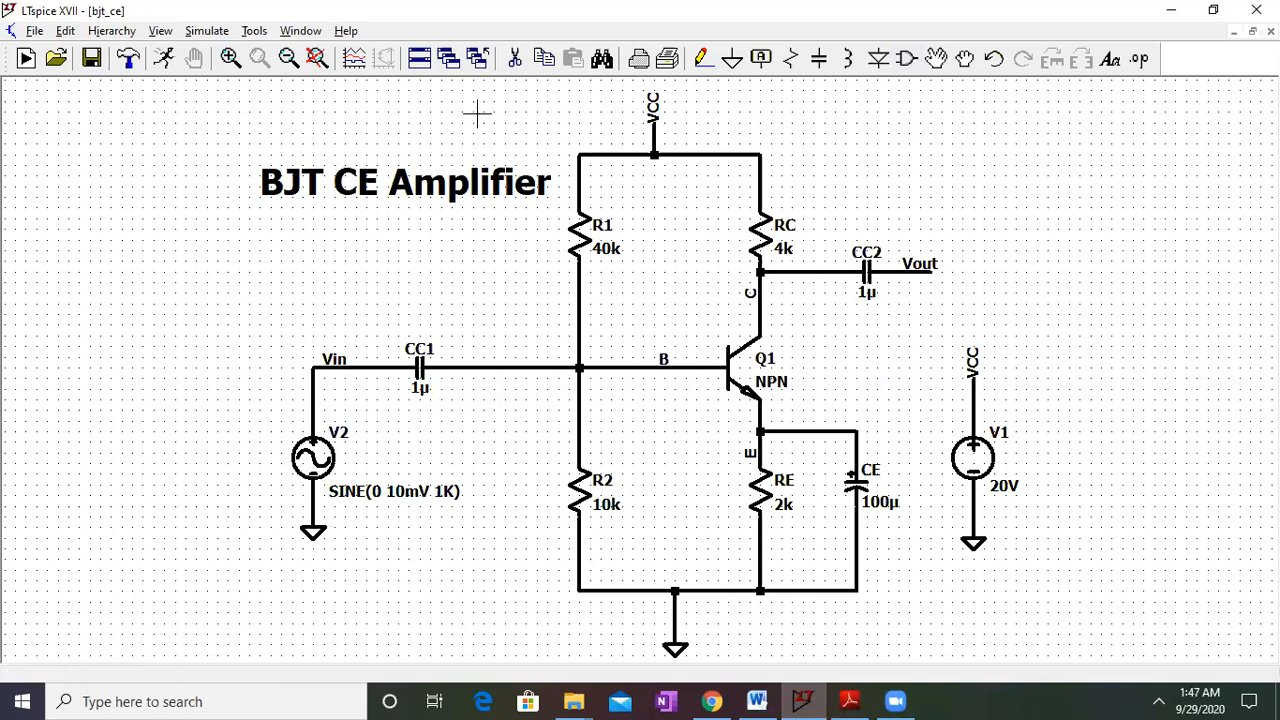
right_click(366, 368)
click(418, 407)
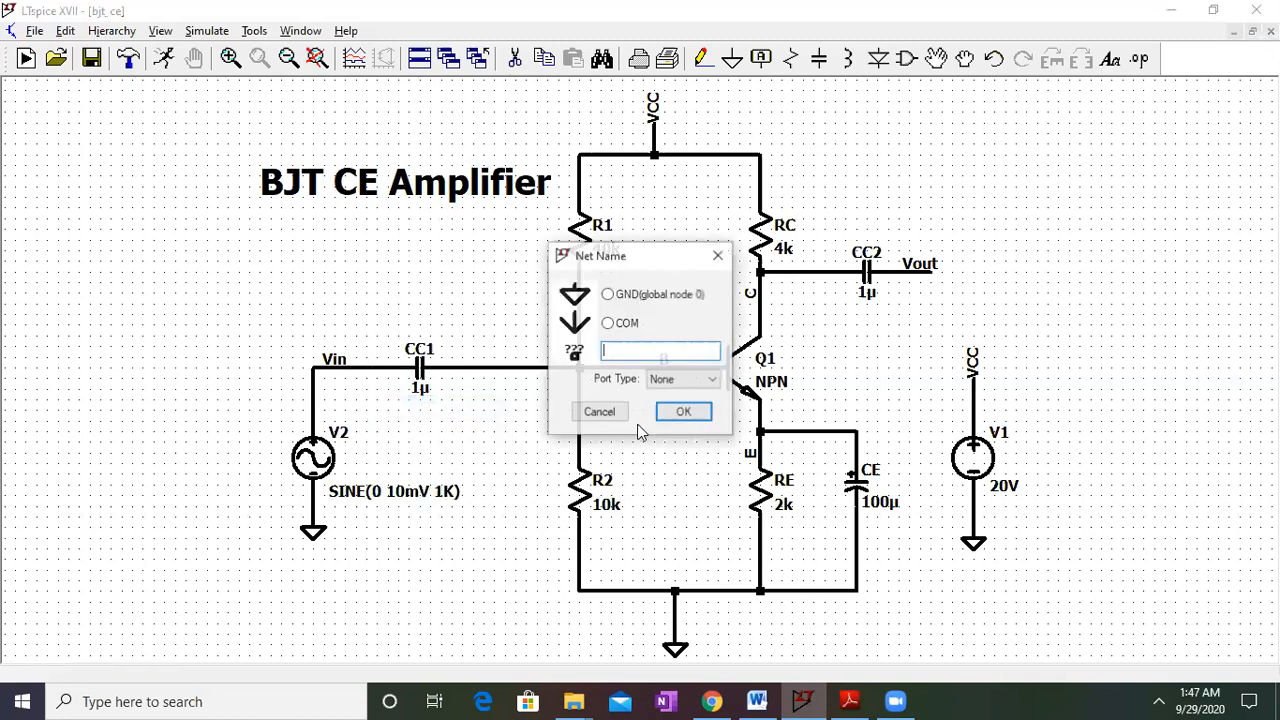
click(720, 257)
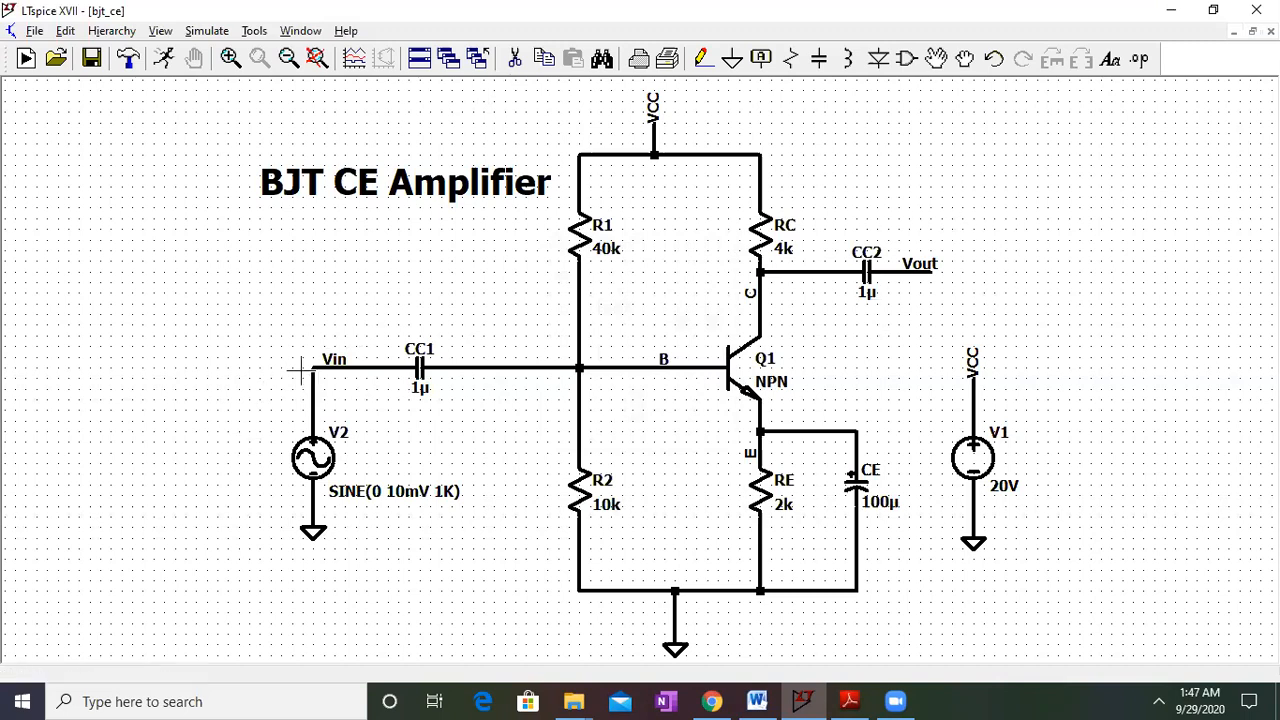
Rename the Vin net label by appending an underscore and the author's first name
right_click(335, 367)
click(385, 410)
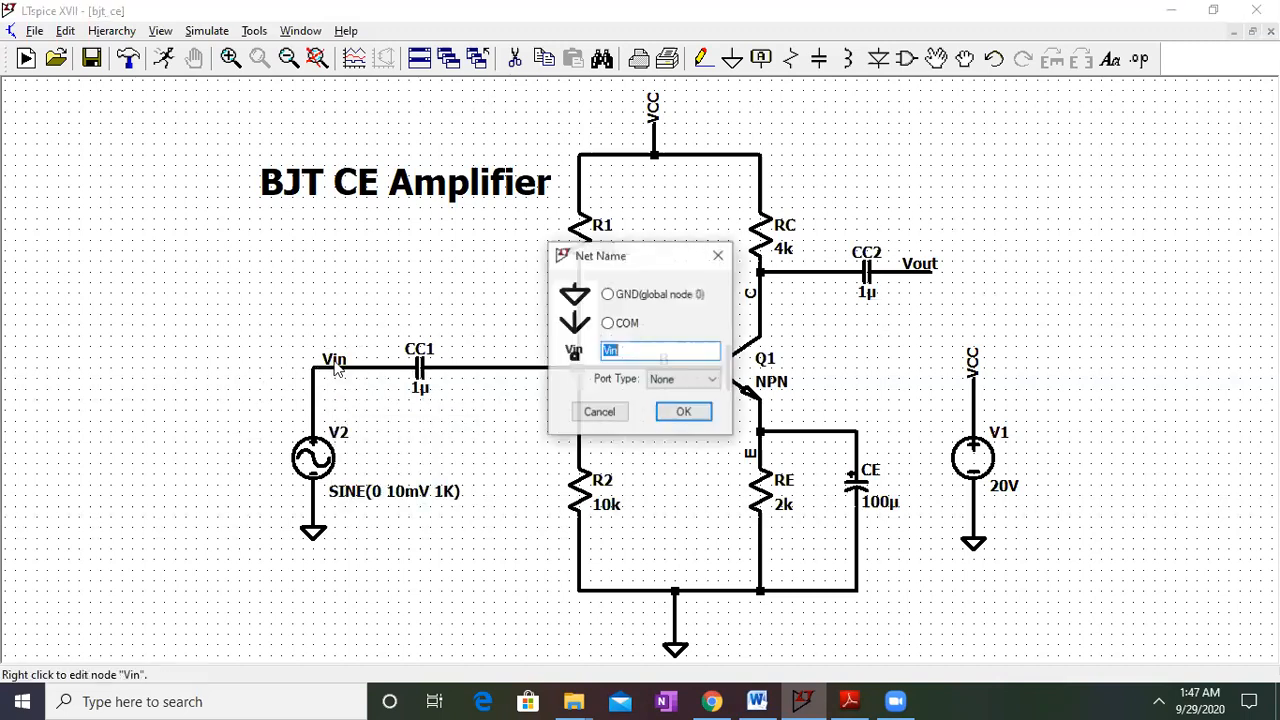
text(_inderjit)
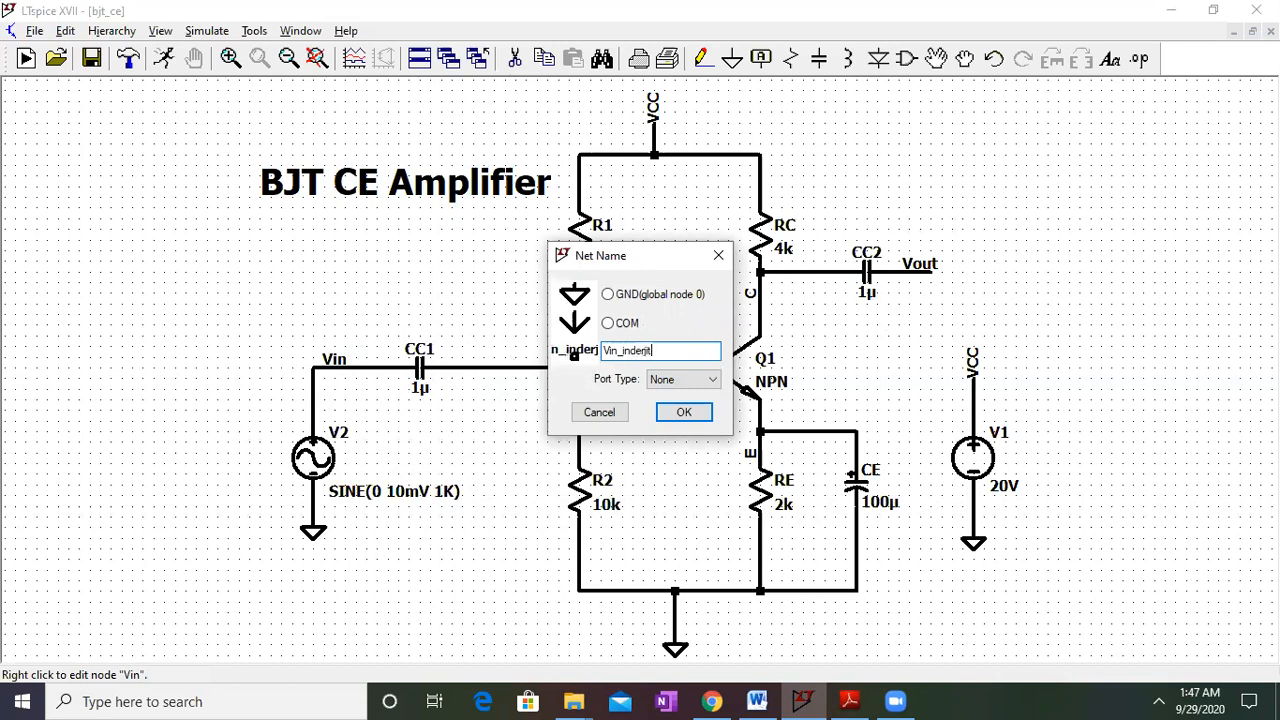
key(Return)
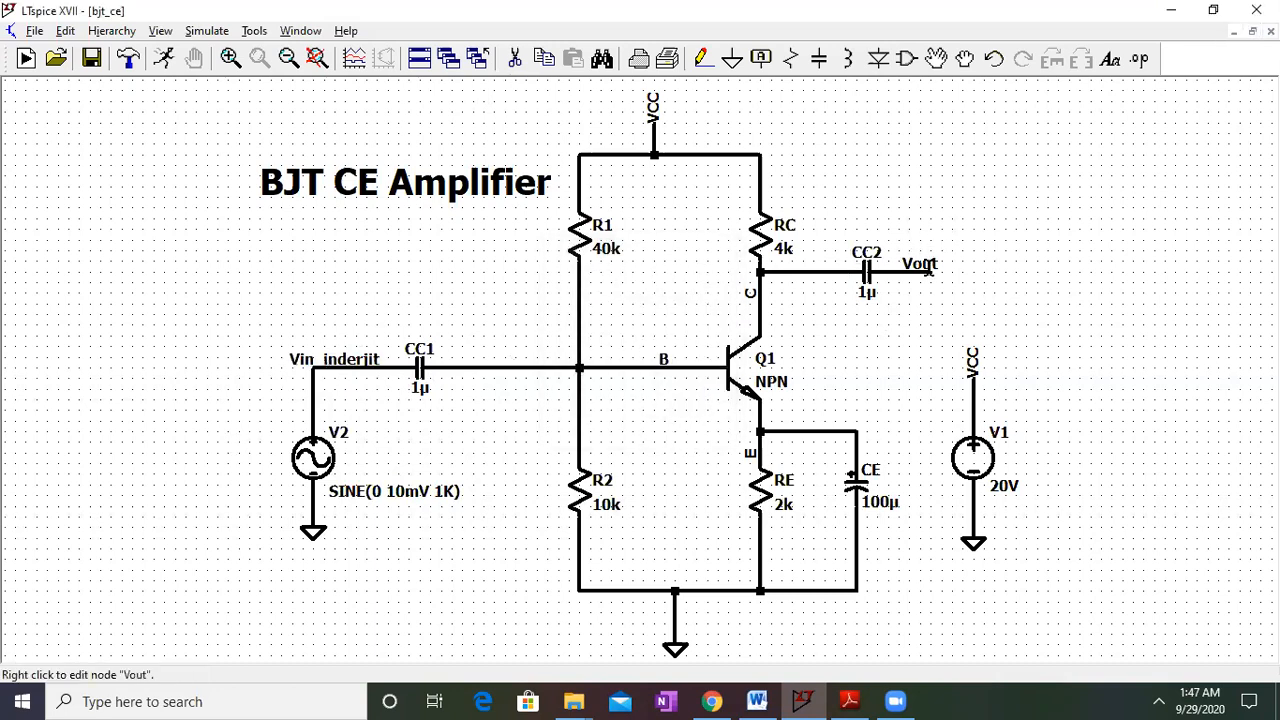
Append an underscore and the author's first name to the Vout net label and move it to the output wire's end, clear of CC2
right_click(928, 268)
click(673, 350)
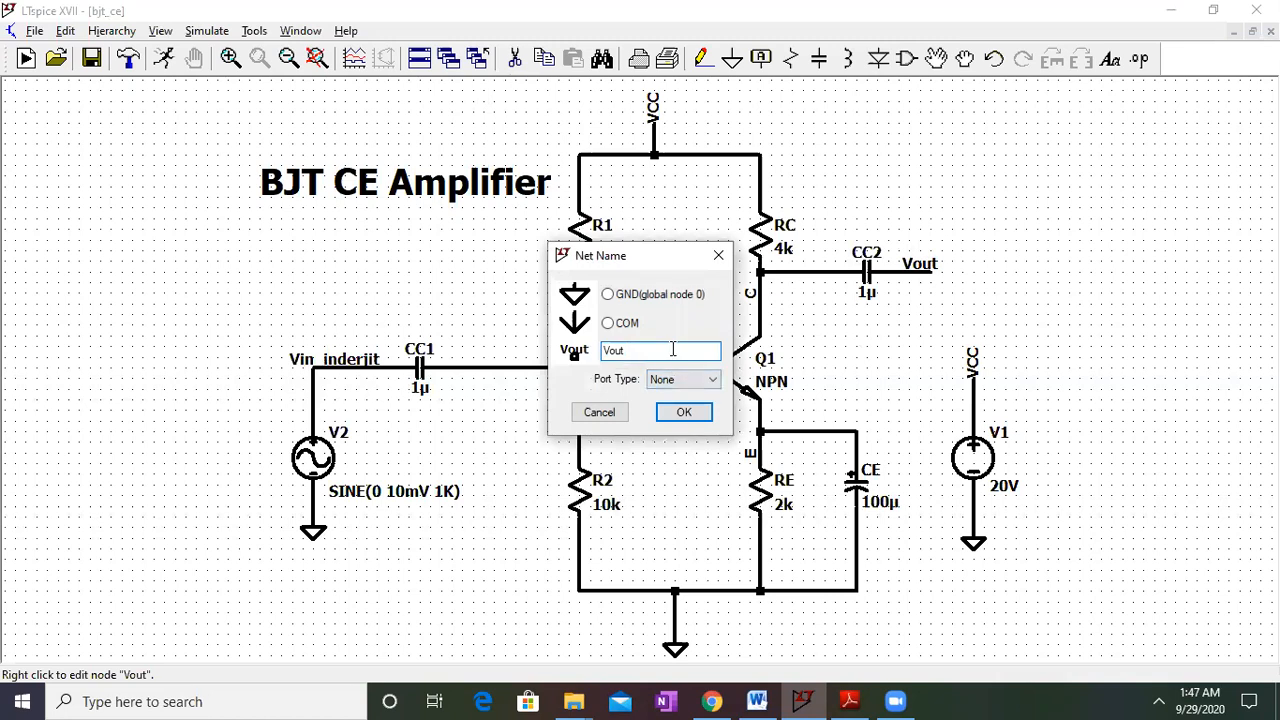
text(inderj)
key(BackSpace)
key(BackSpace)
key(BackSpace)
key(BackSpace)
key(BackSpace)
key(BackSpace)
text(_inderjit)
key(Return)
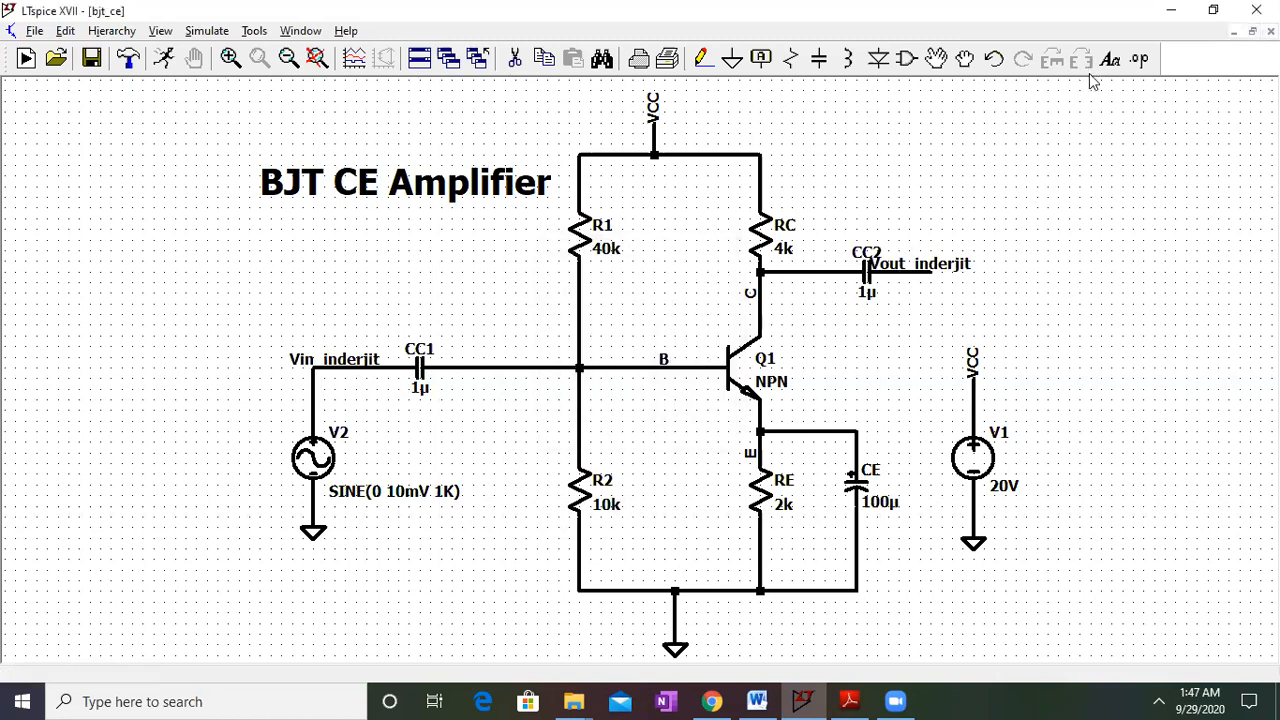
click(938, 62)
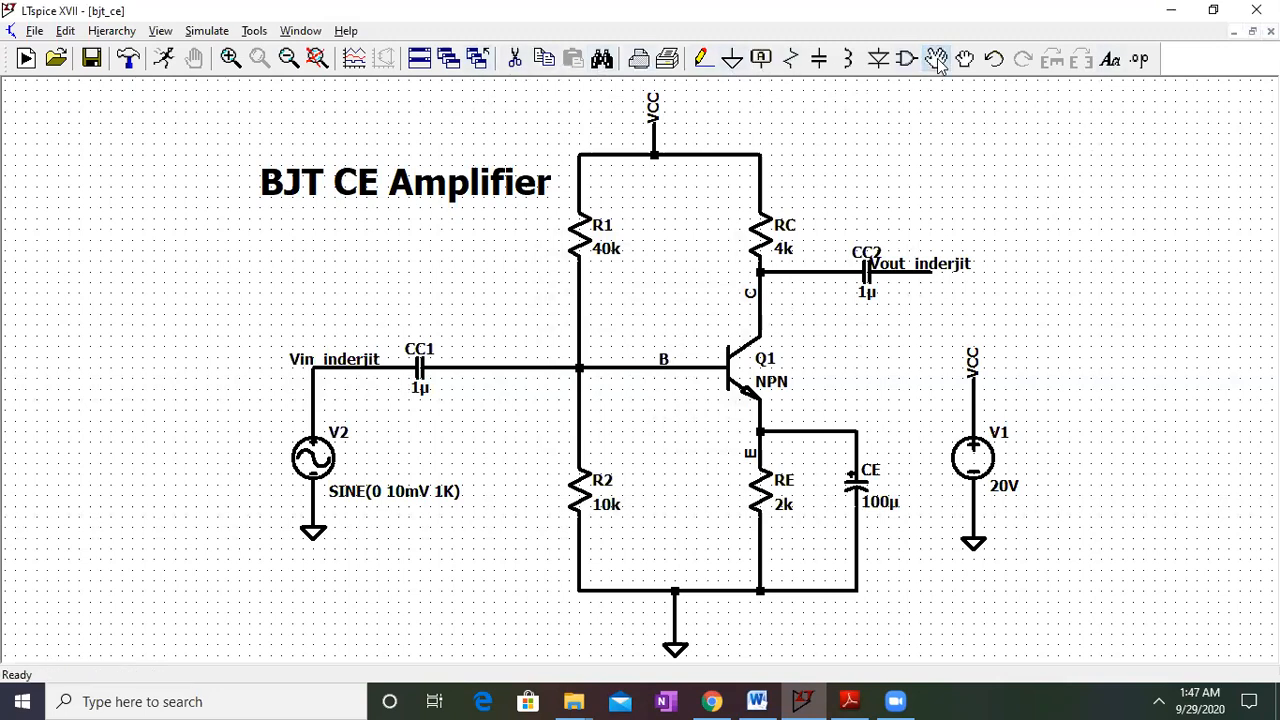
click(955, 265)
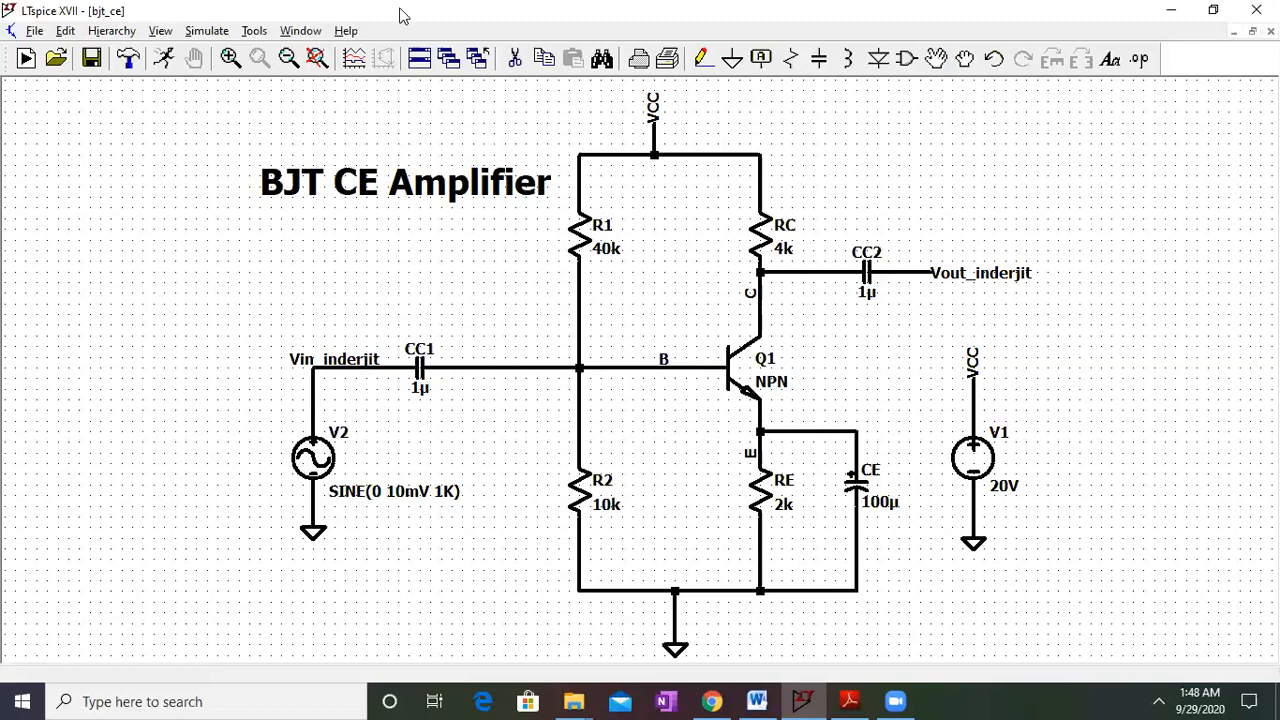
Run a DC operating point (.op) simulation of the amplifier and close the results window
click(208, 33)
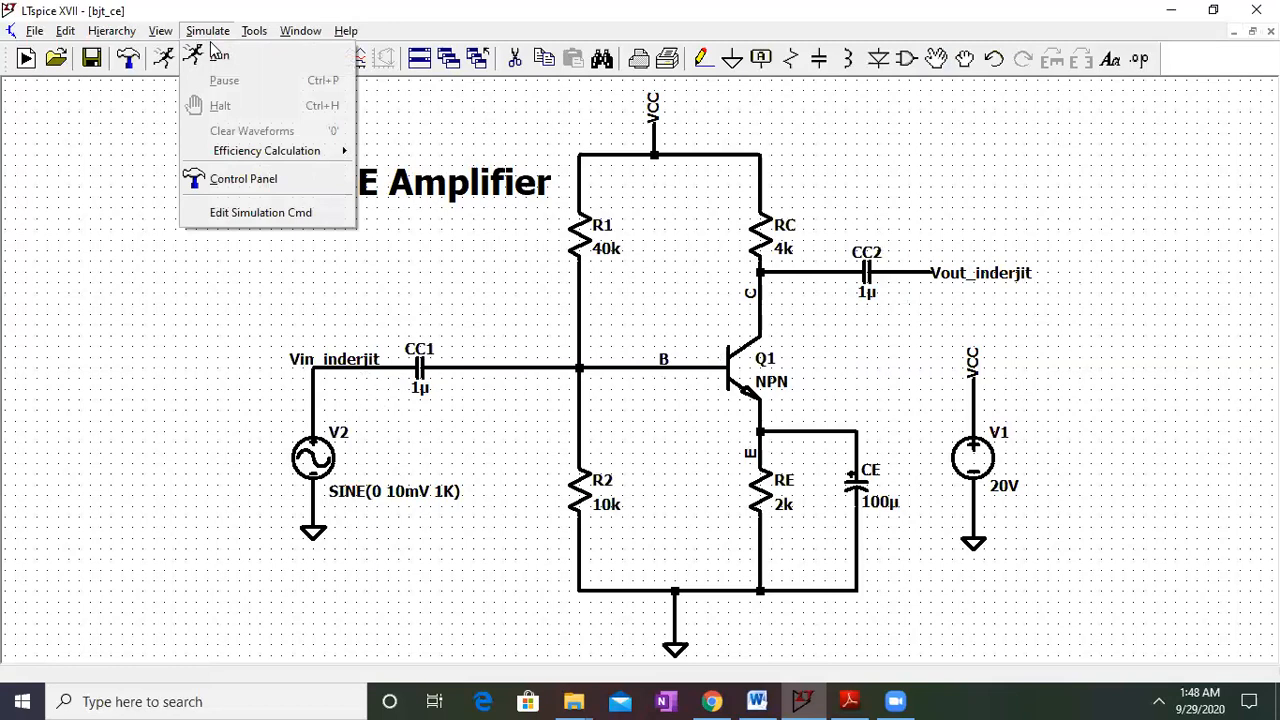
click(215, 54)
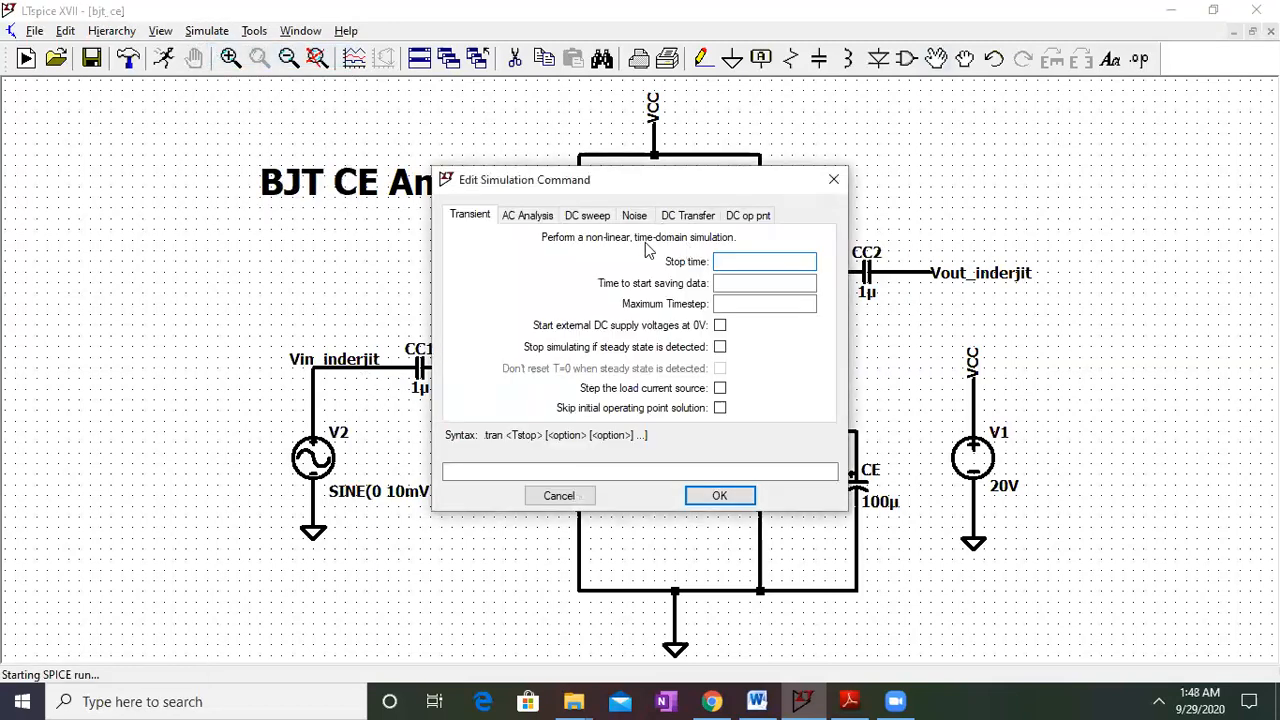
click(752, 220)
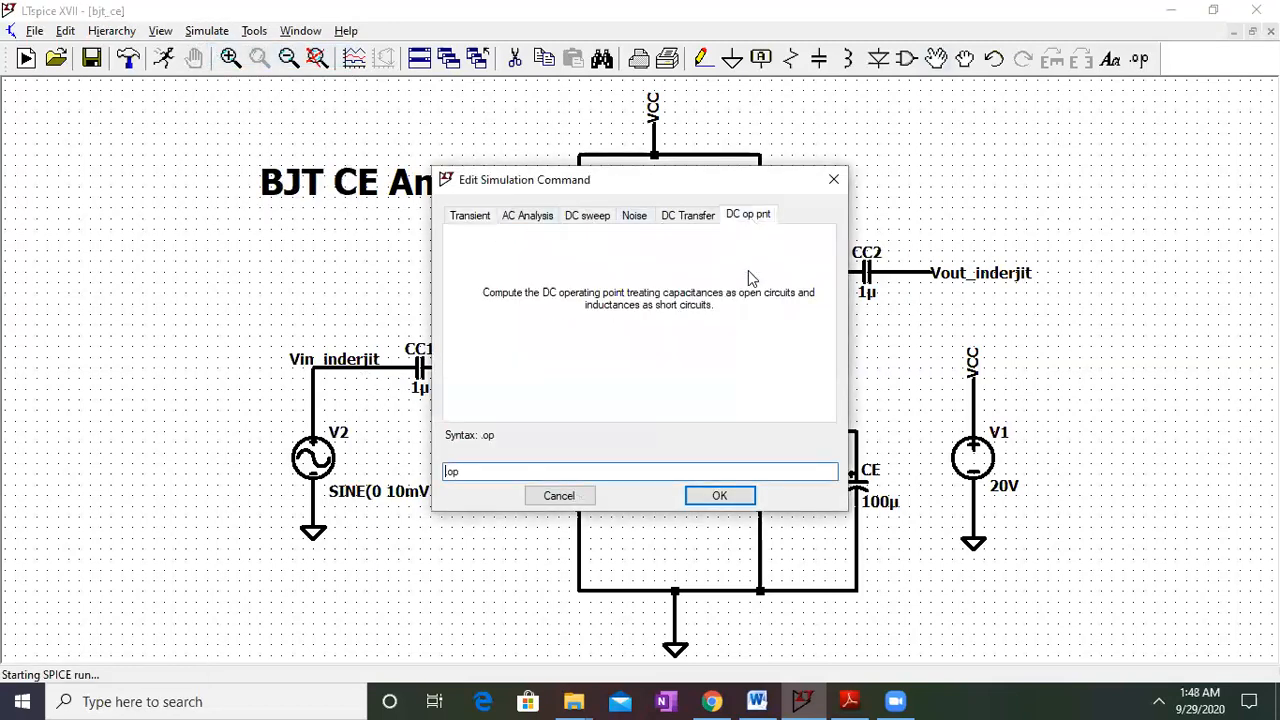
click(720, 497)
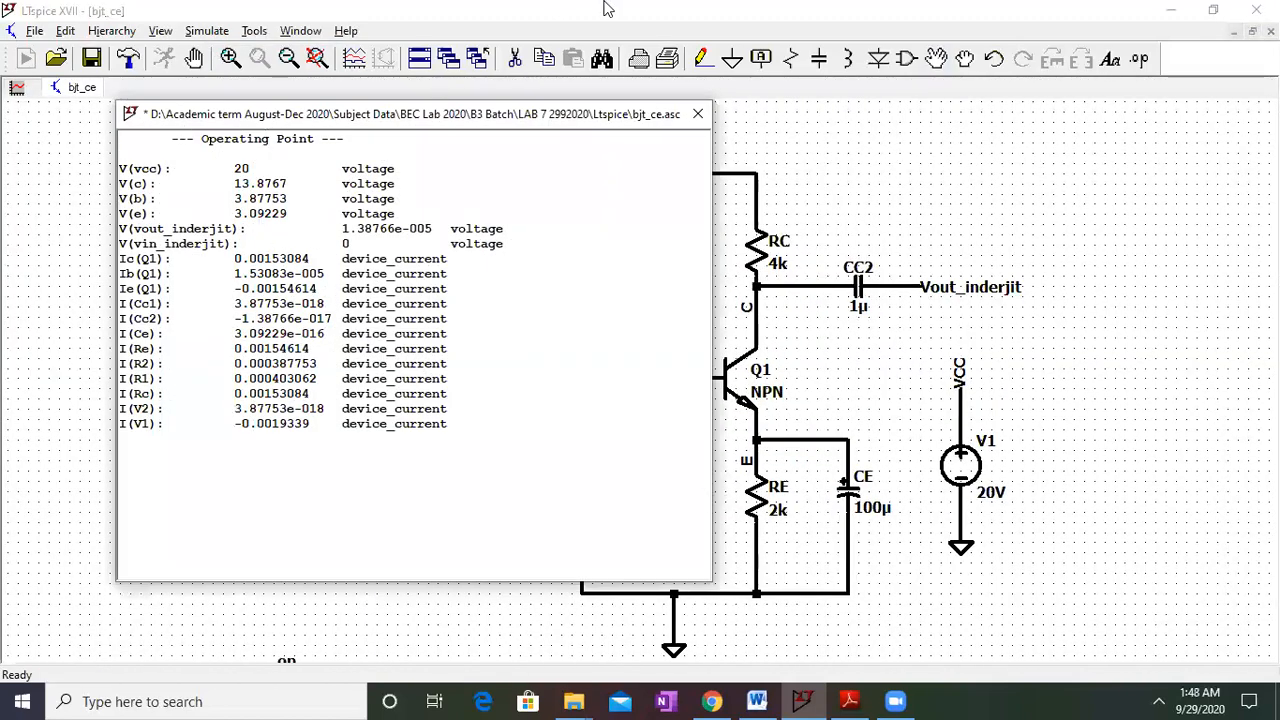
click(697, 113)
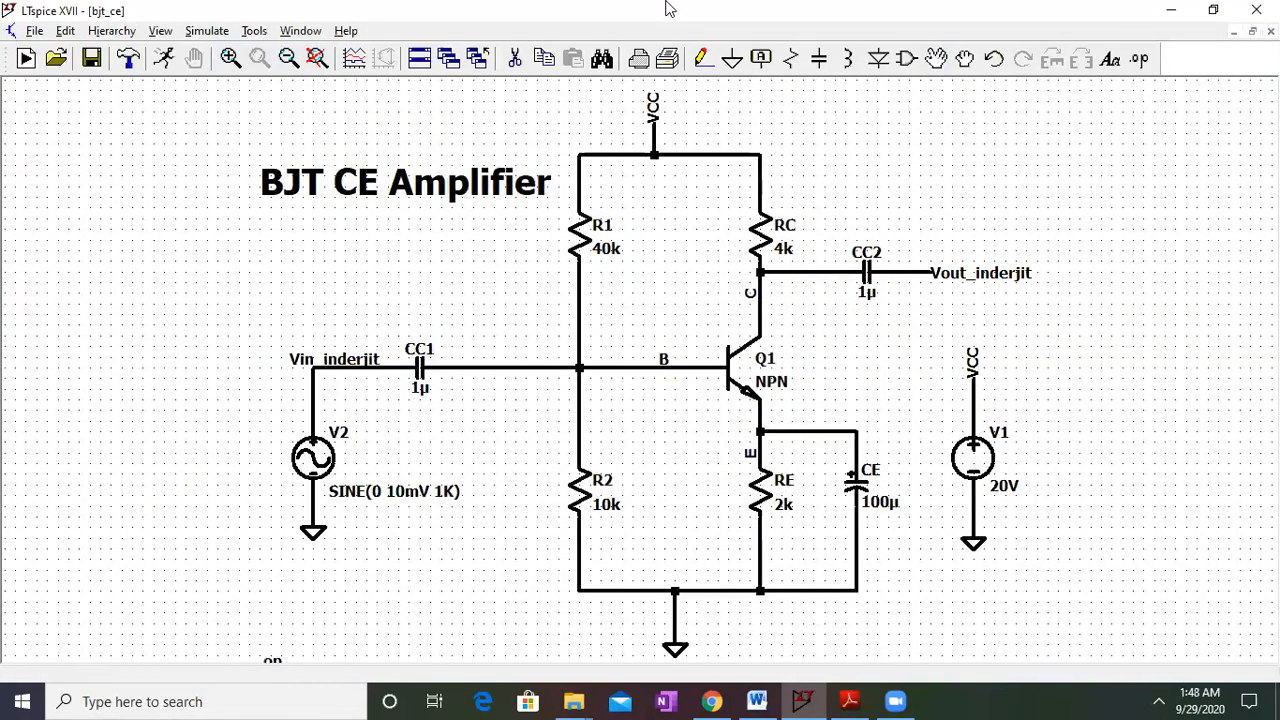
Restore the schematic window from full screen, place it beside the lab notes, extend it down to the taskbar and fit the circuit
double_click(669, 8)
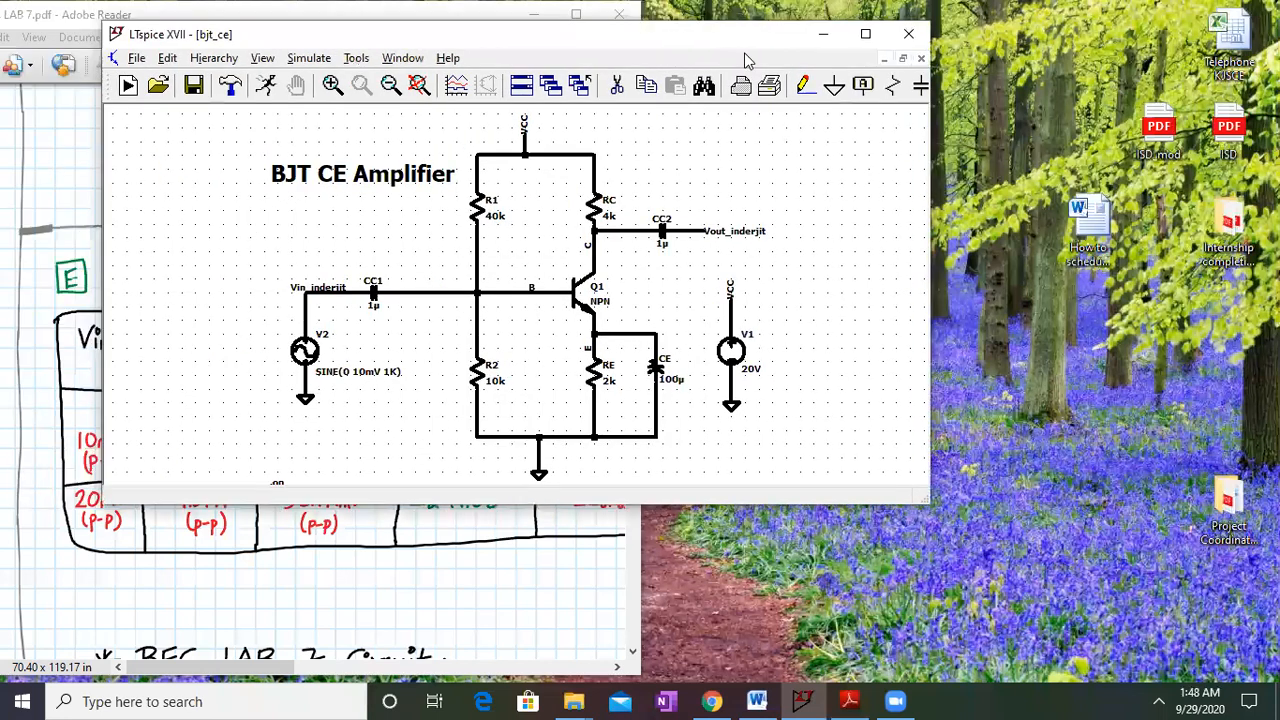
drag(744, 34, 1096, 16)
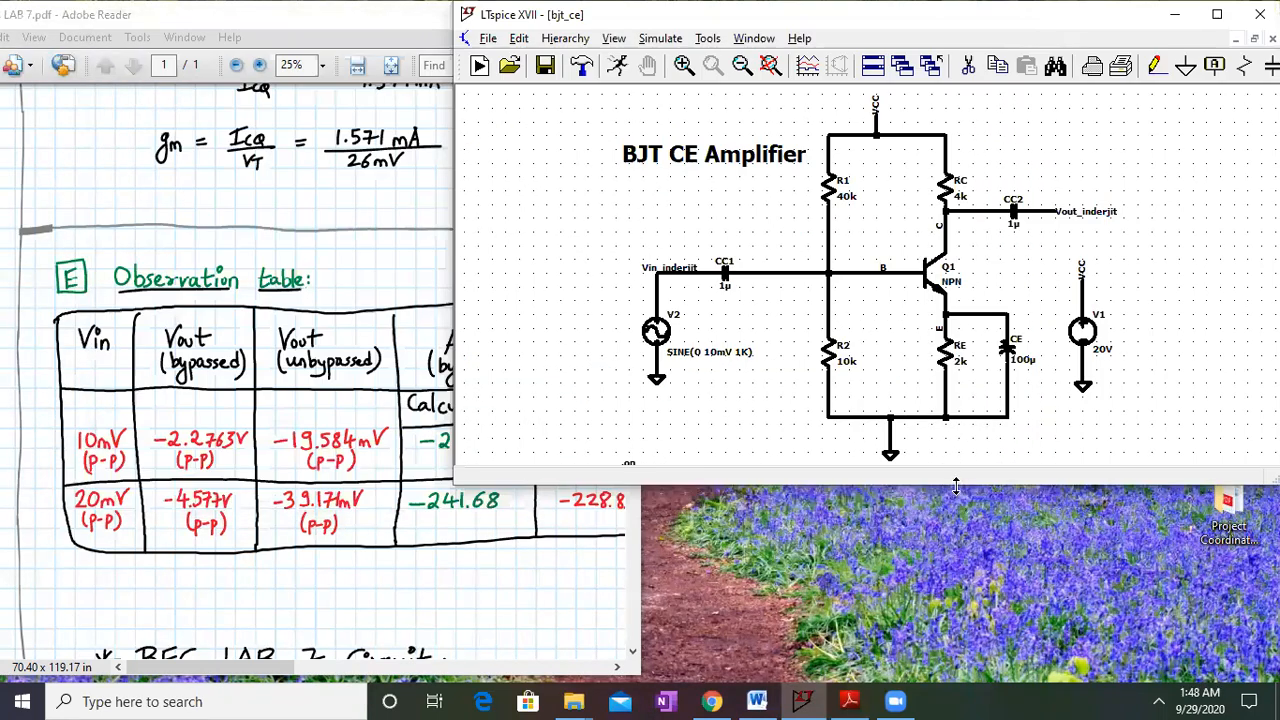
drag(956, 487, 956, 668)
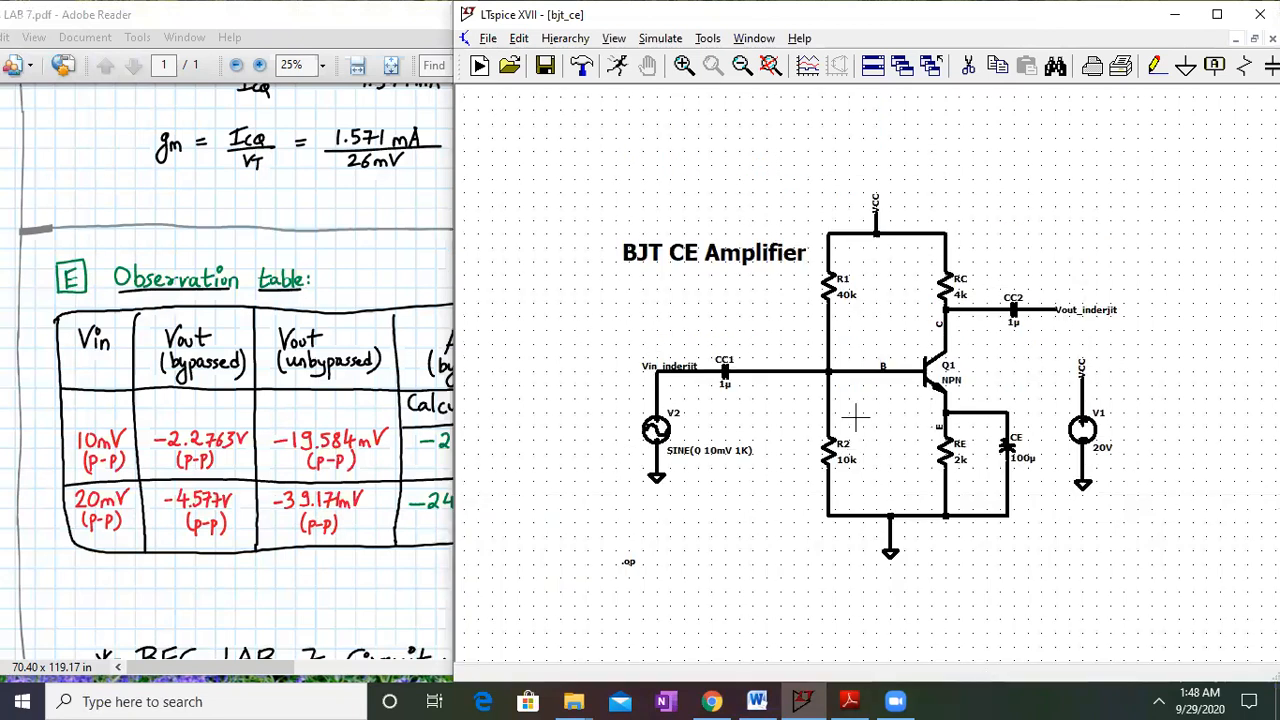
click(770, 66)
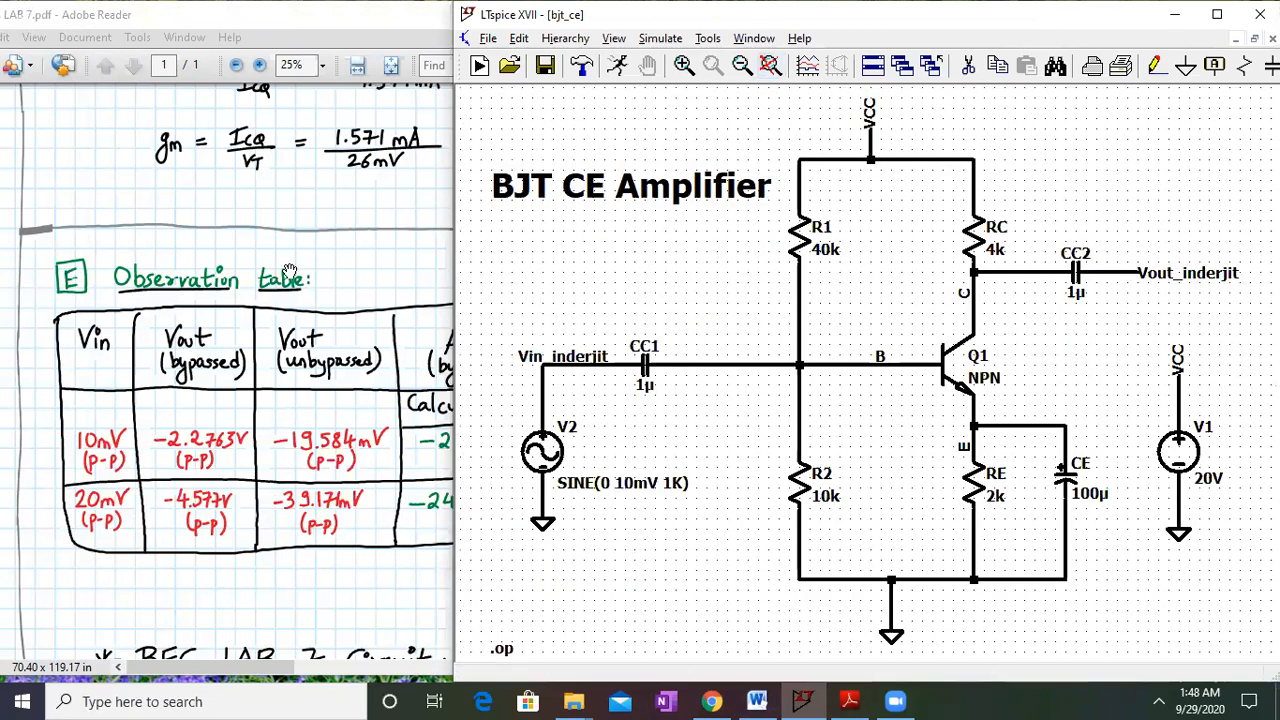
Bring the notes' DC bias calculations into view and resize both windows so they sit side by side without overlapping
scroll(289, 271, up, 5)
scroll(289, 271, up, 1)
drag(342, 294, 258, 321)
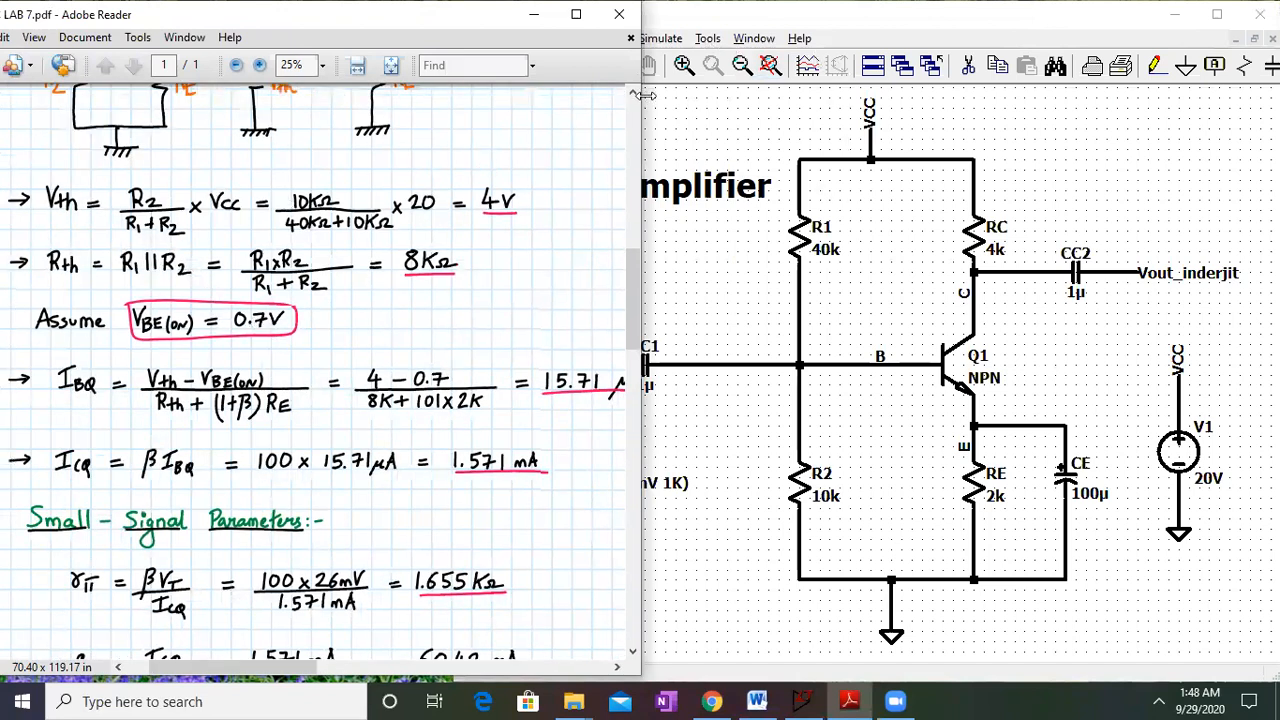
drag(640, 94, 545, 95)
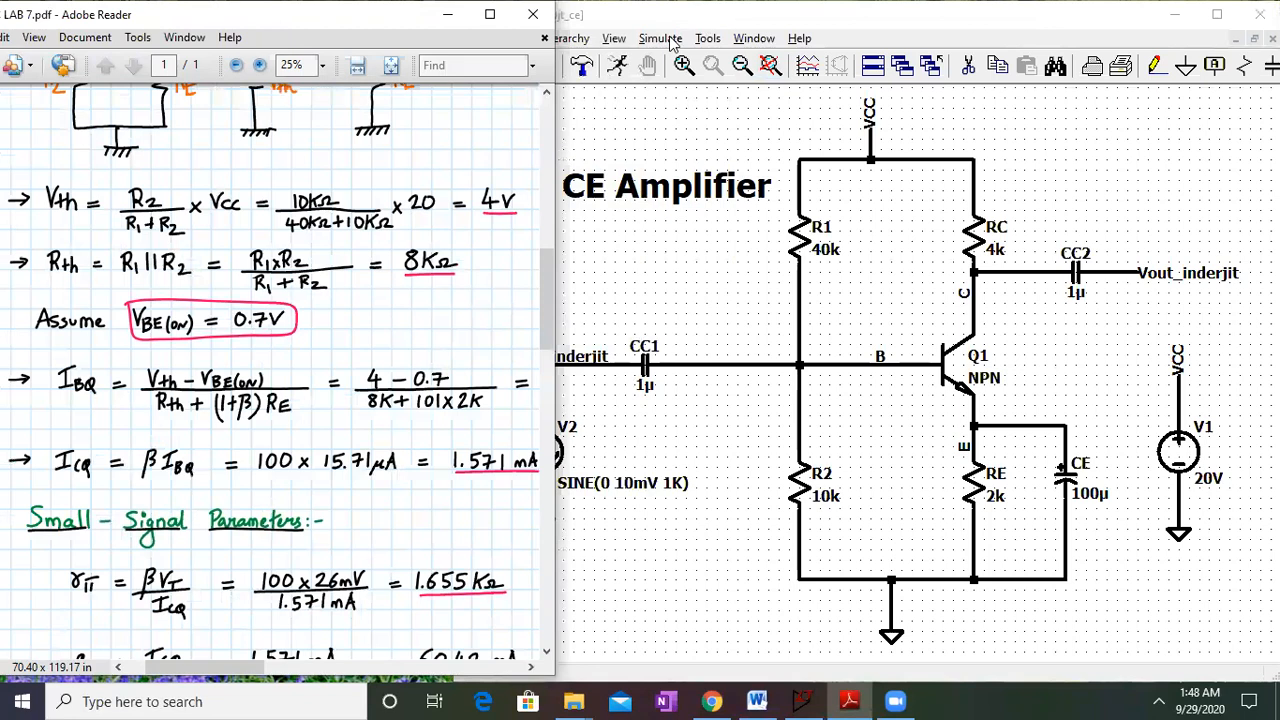
click(668, 40)
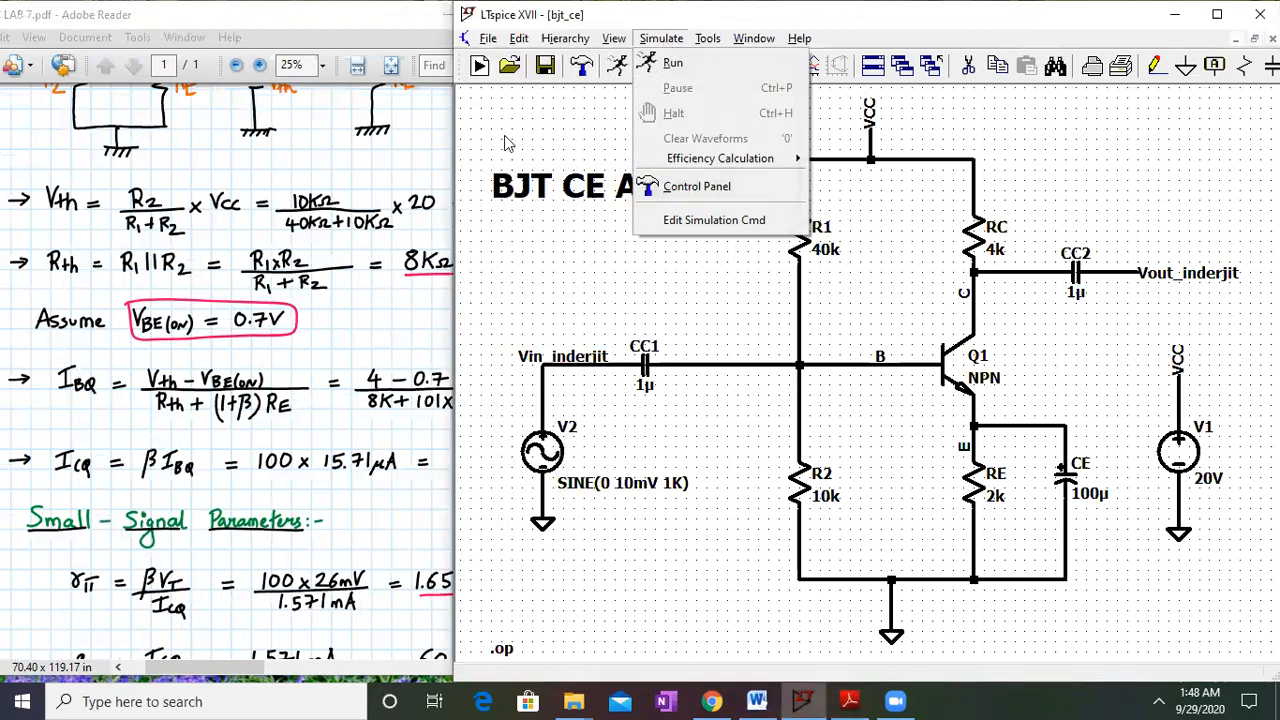
click(447, 147)
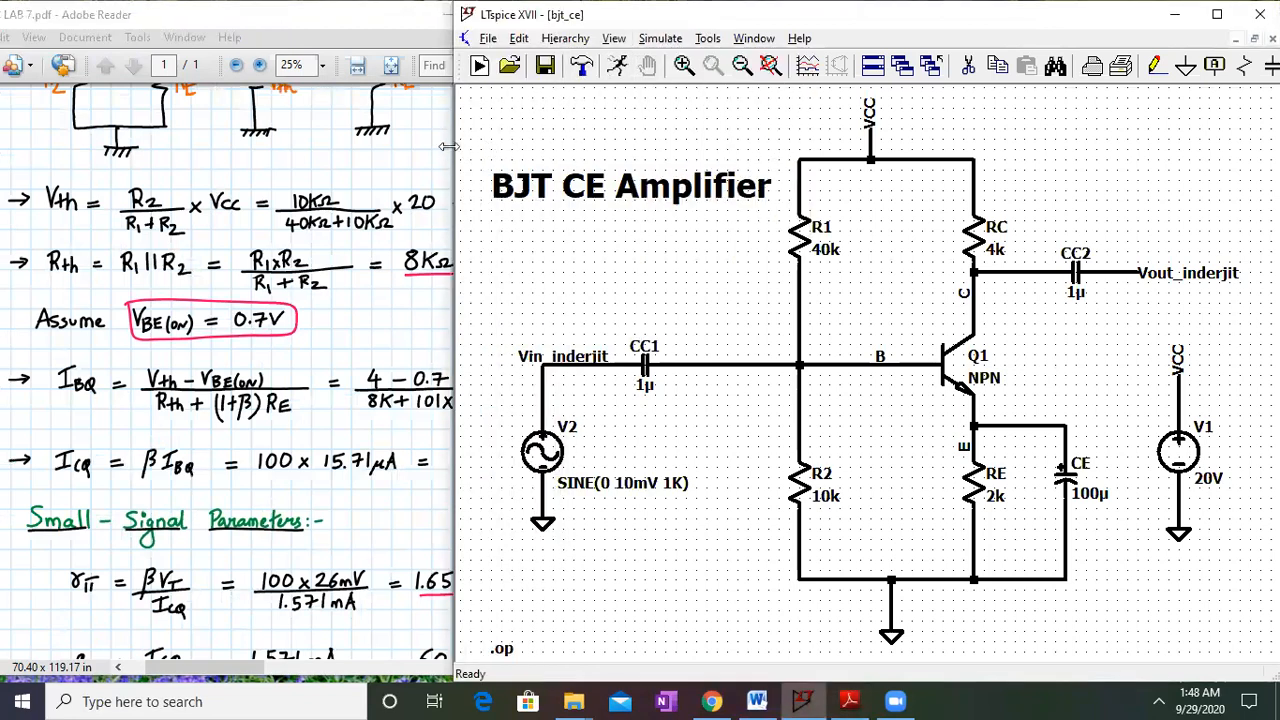
drag(447, 147, 545, 147)
Rerun the operating point simulation, compare its transistor currents with the notes' calculated IBQ and ICQ, and close the results
click(750, 38)
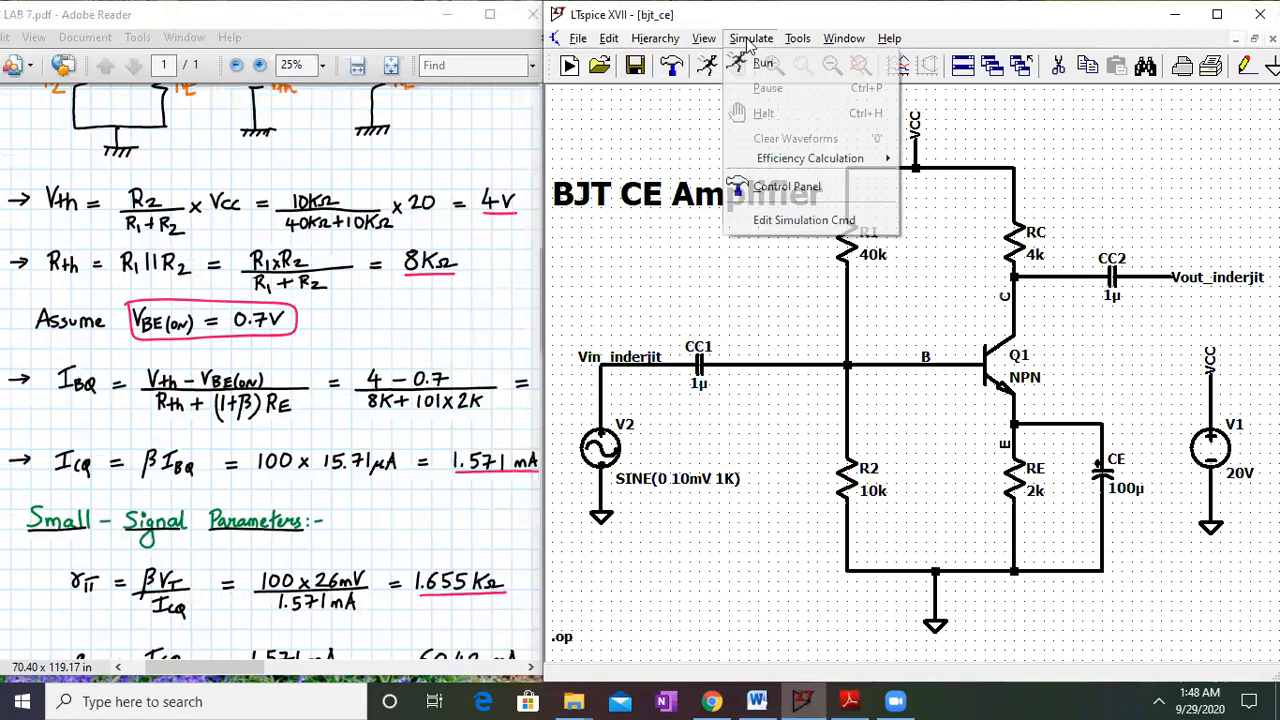
click(760, 63)
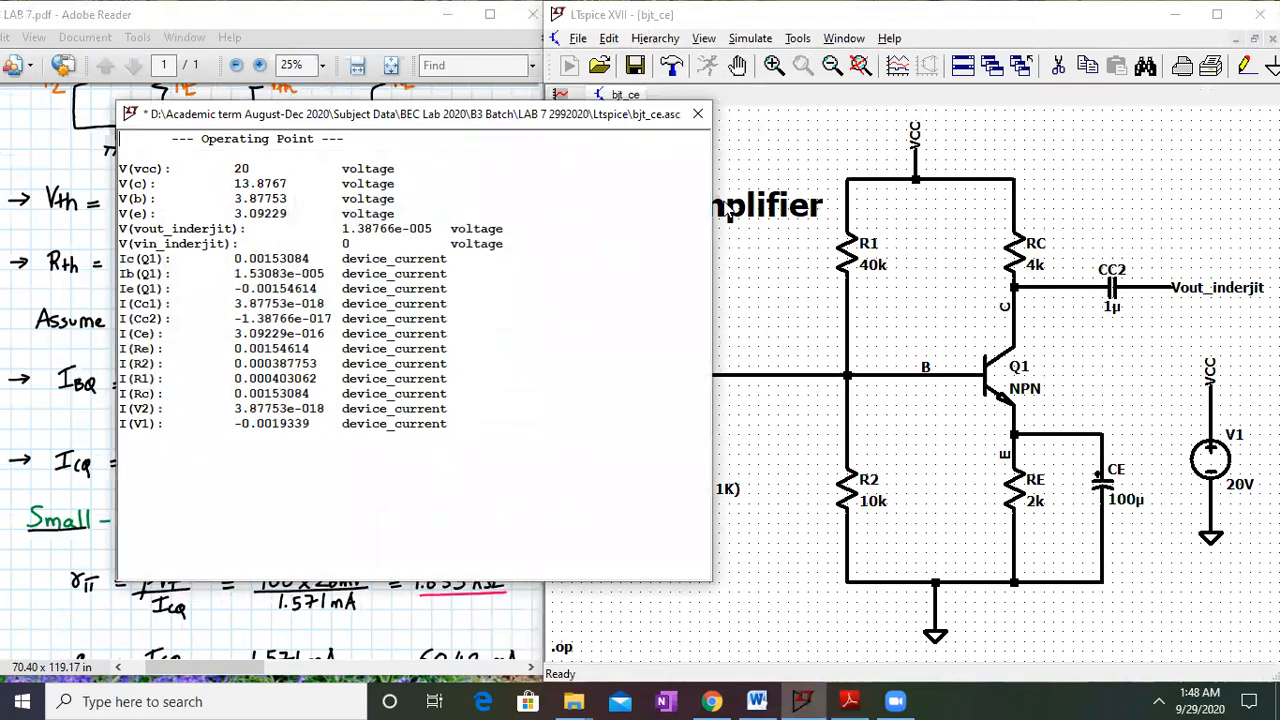
drag(437, 118, 959, 169)
scroll(809, 397, up, 3)
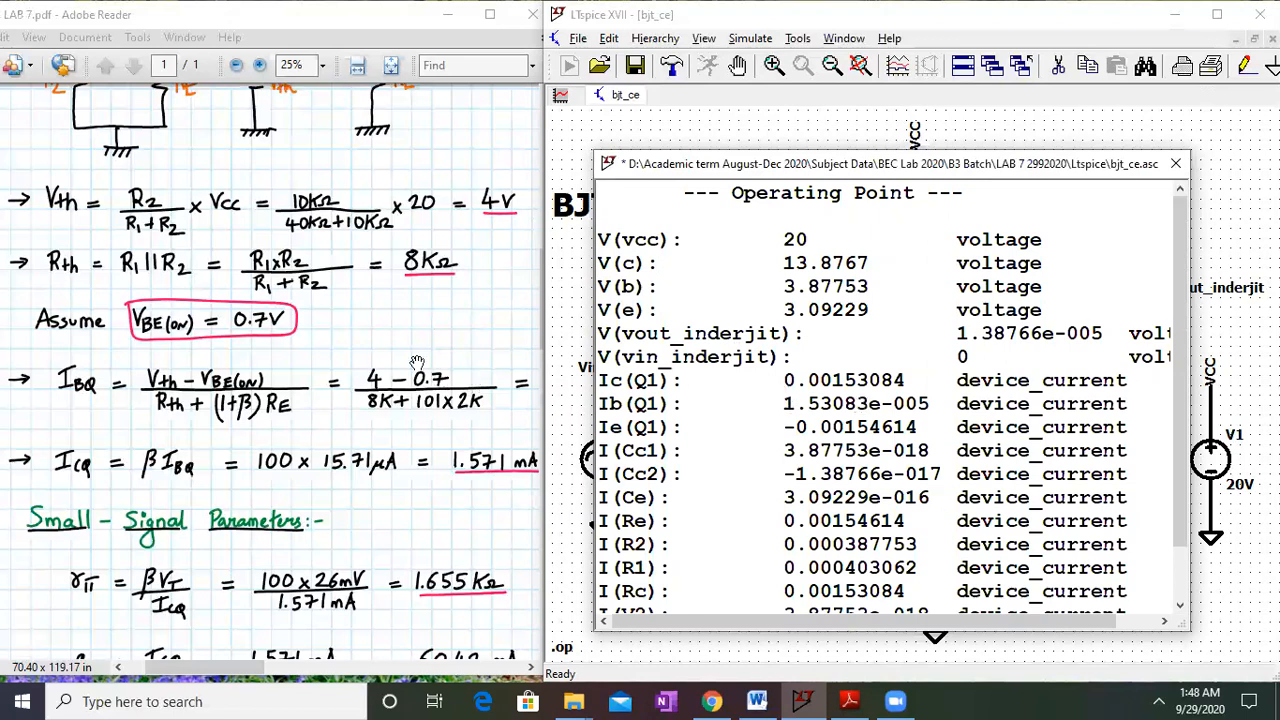
click(466, 364)
drag(466, 364, 328, 360)
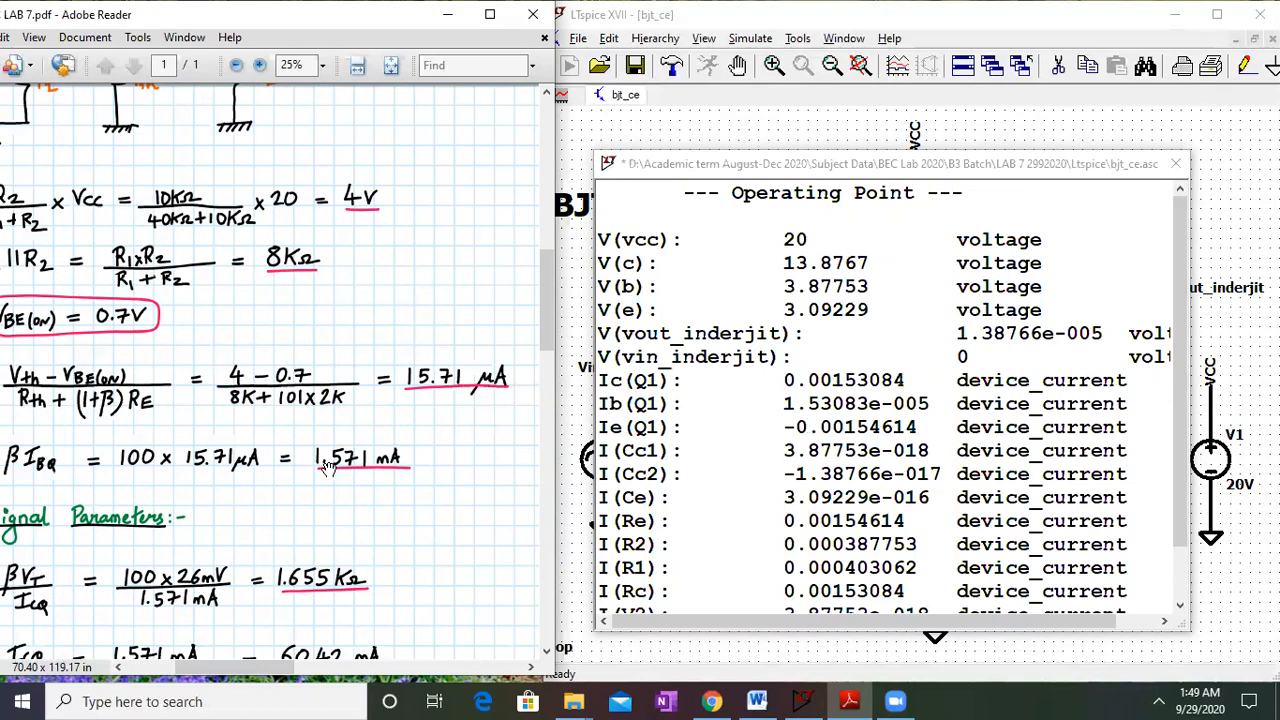
drag(300, 398, 453, 392)
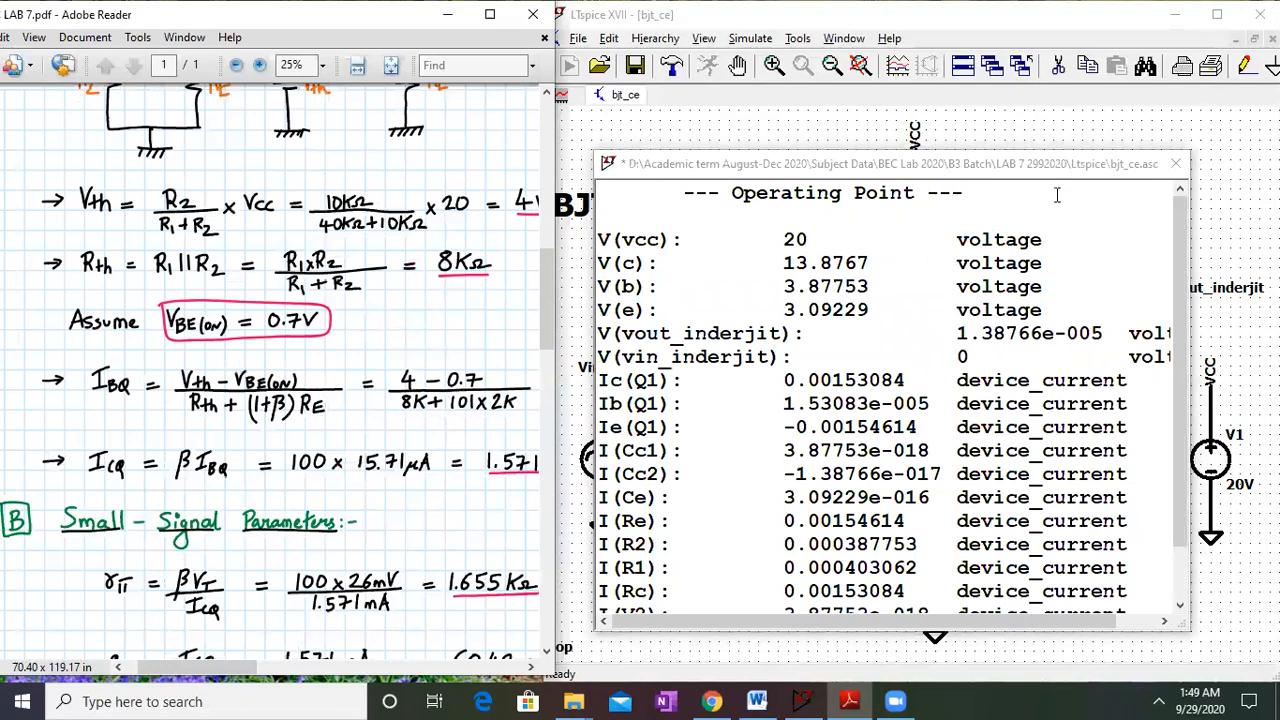
click(1175, 163)
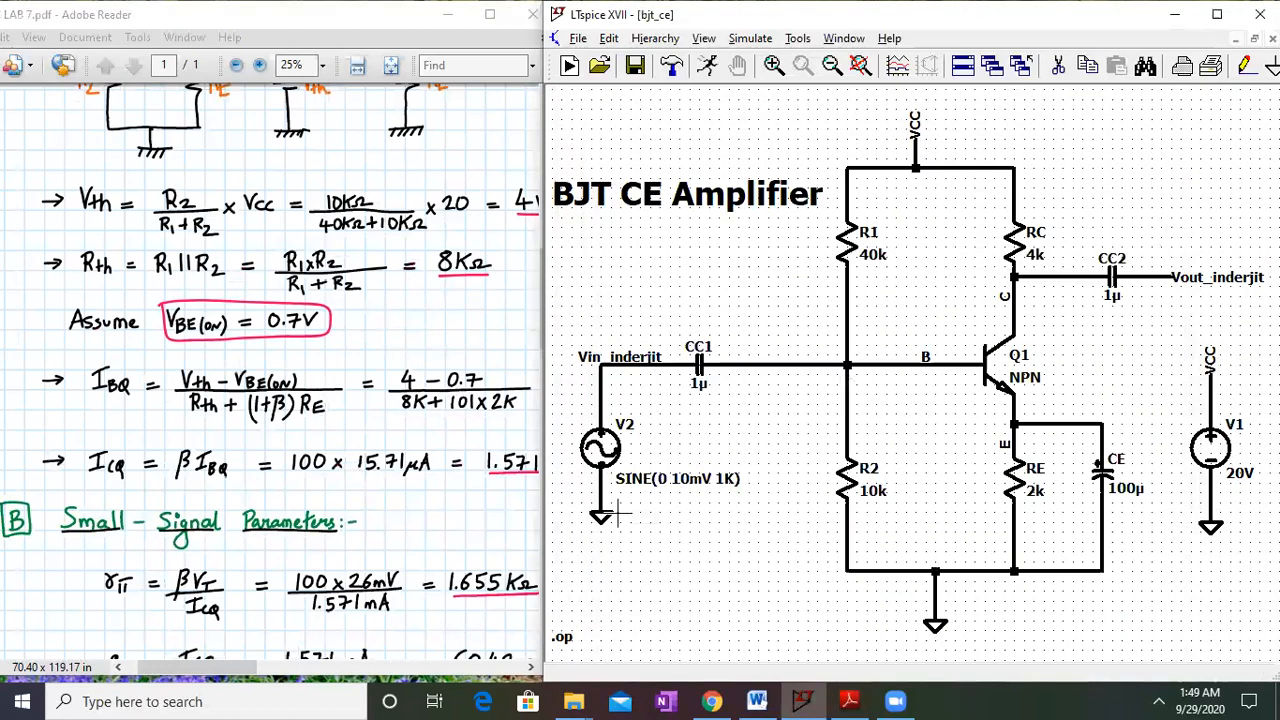
Comment out the .op directive on the schematic with a leading semicolon
right_click(563, 636)
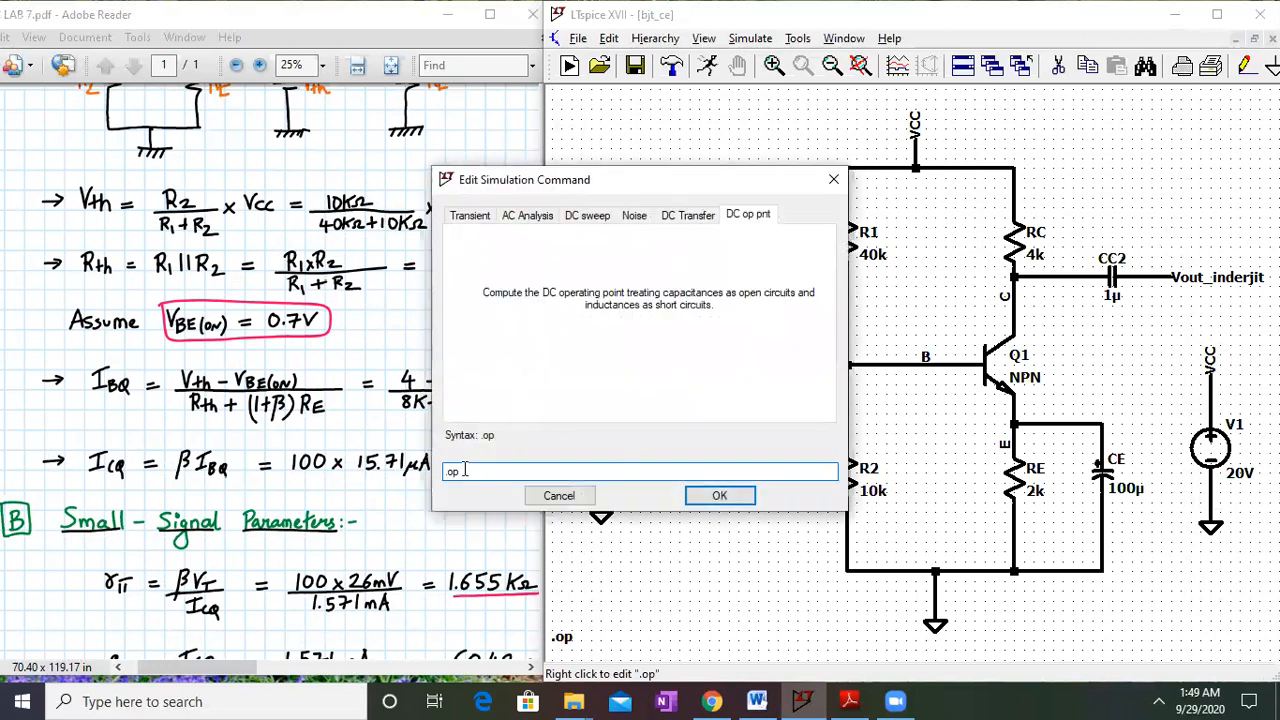
text(;)
key(Return)
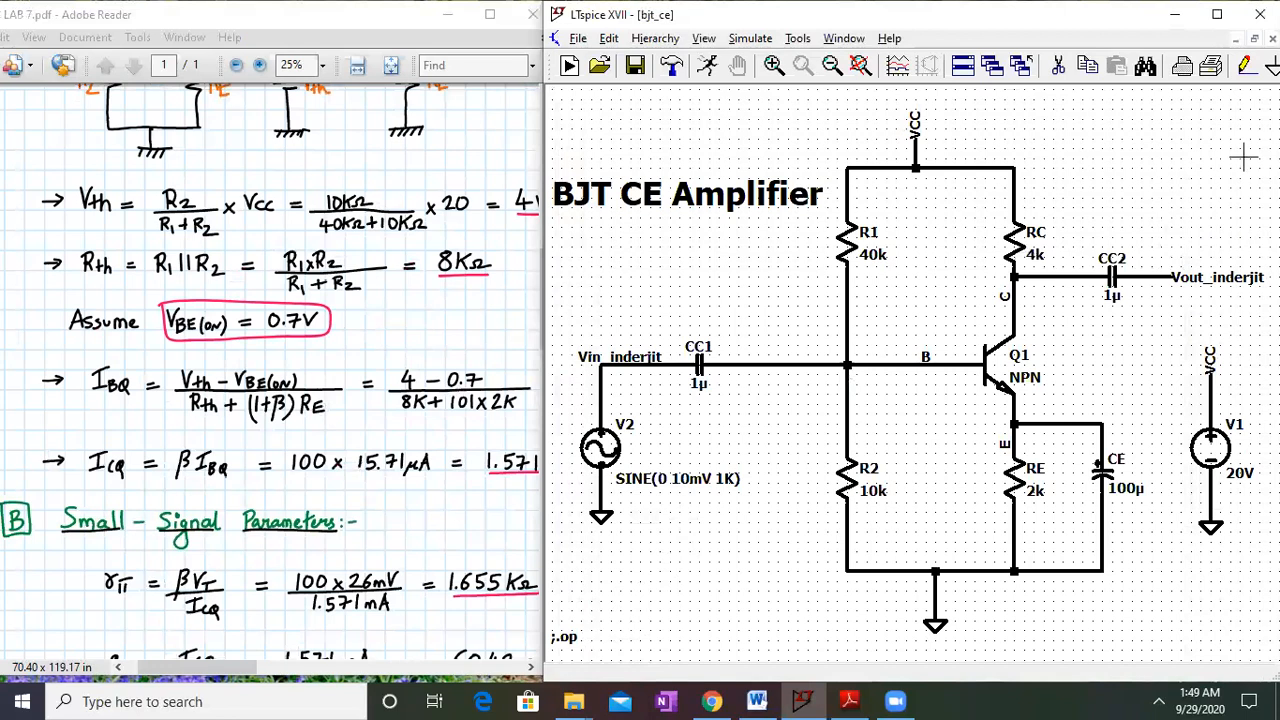
Maximize the schematic window, move the commented .op directive beneath V2's SINE text and fit the circuit in view
click(1215, 16)
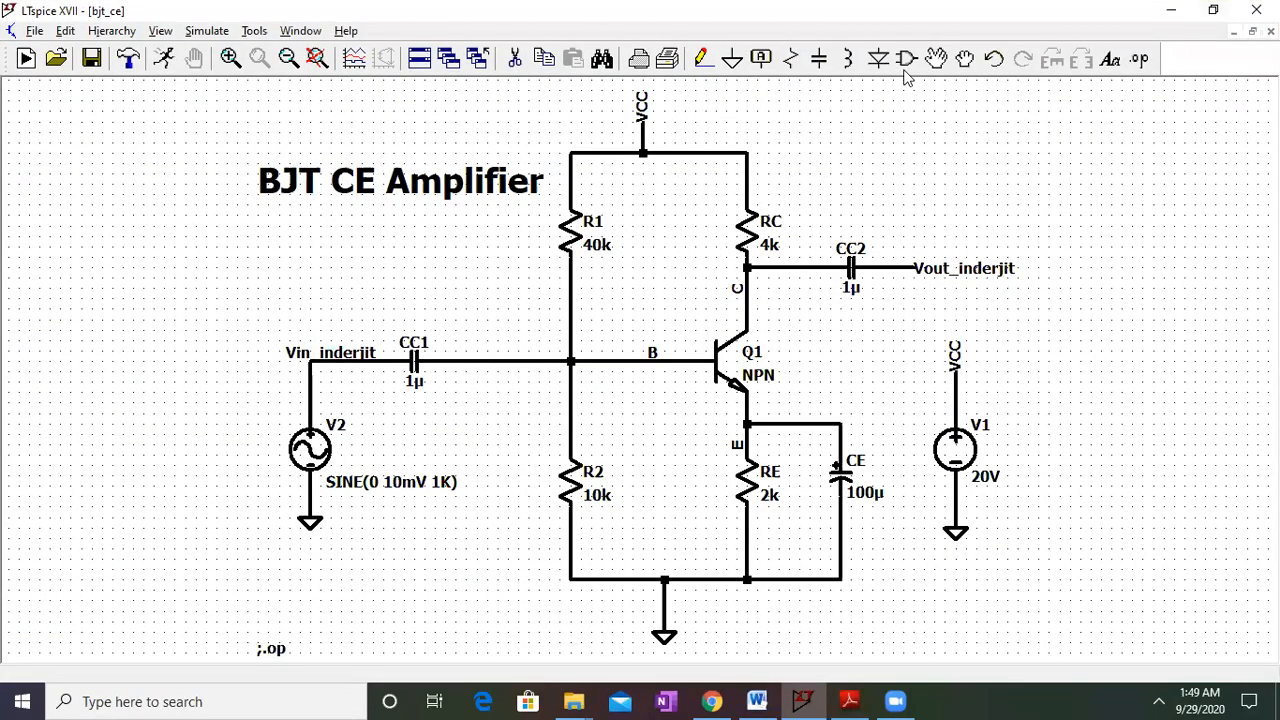
click(936, 58)
click(272, 648)
click(412, 512)
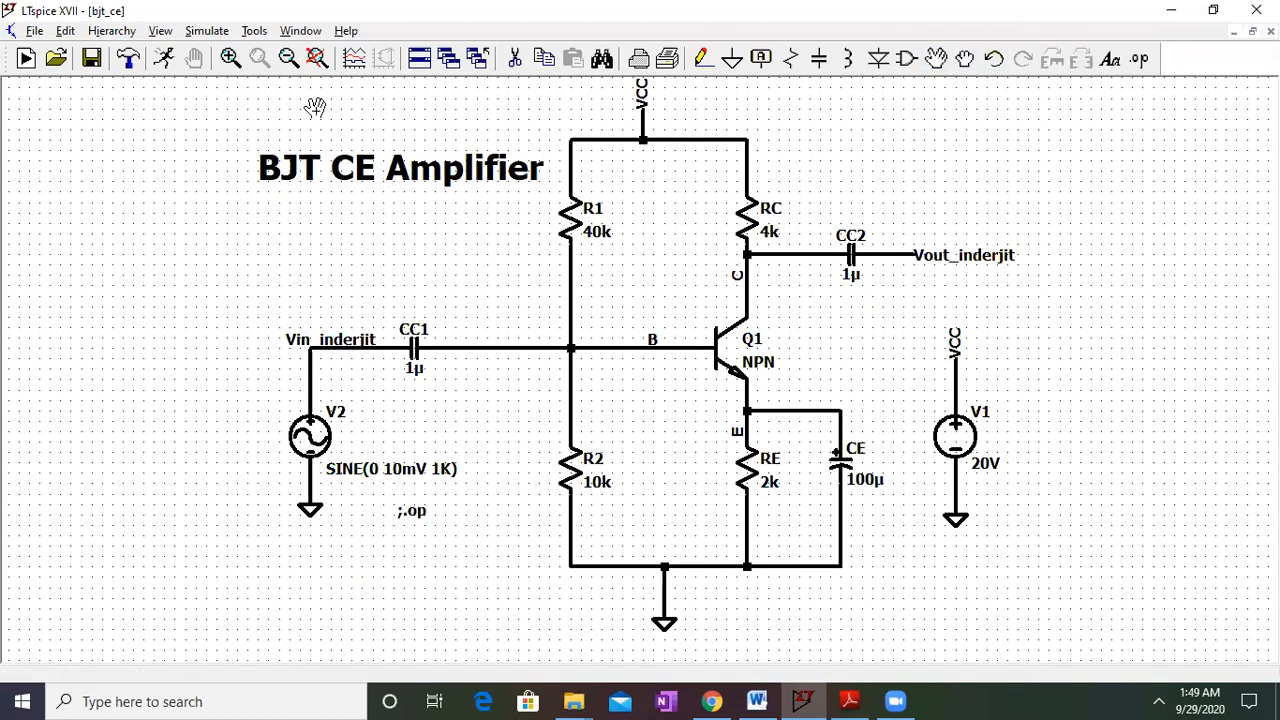
click(317, 58)
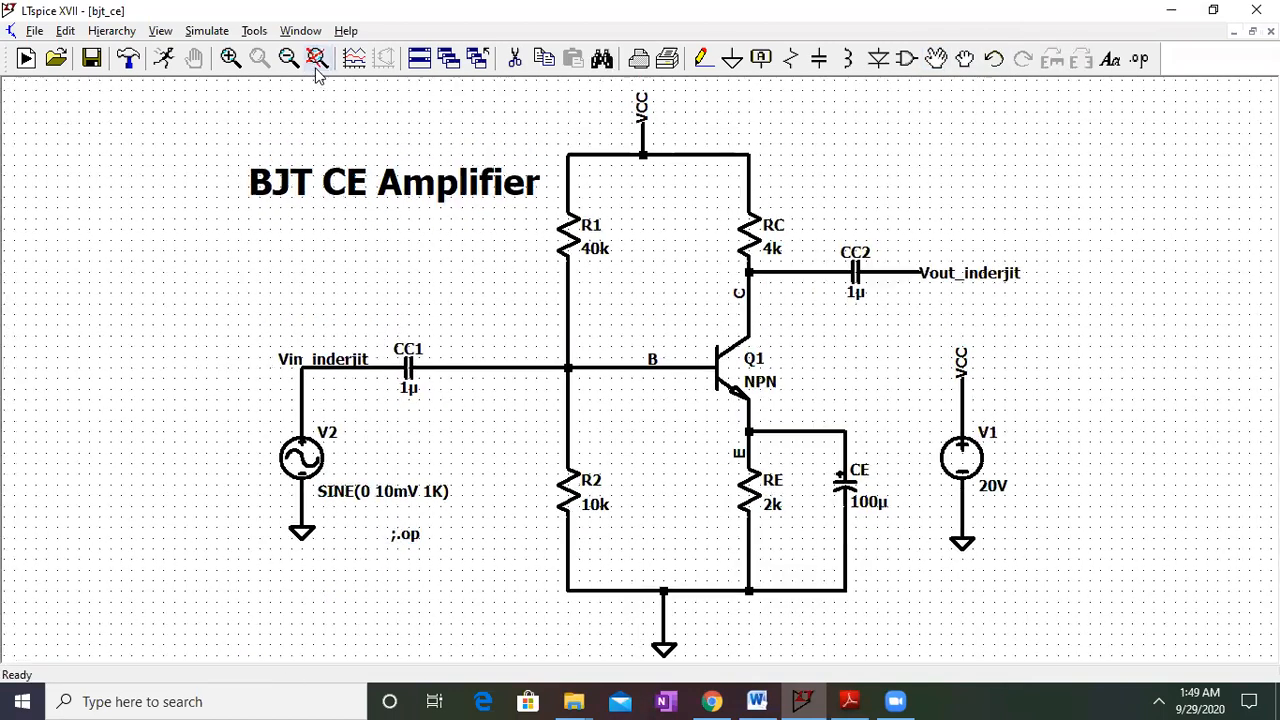
Run a transient simulation with a stop time of 3 ms
click(209, 32)
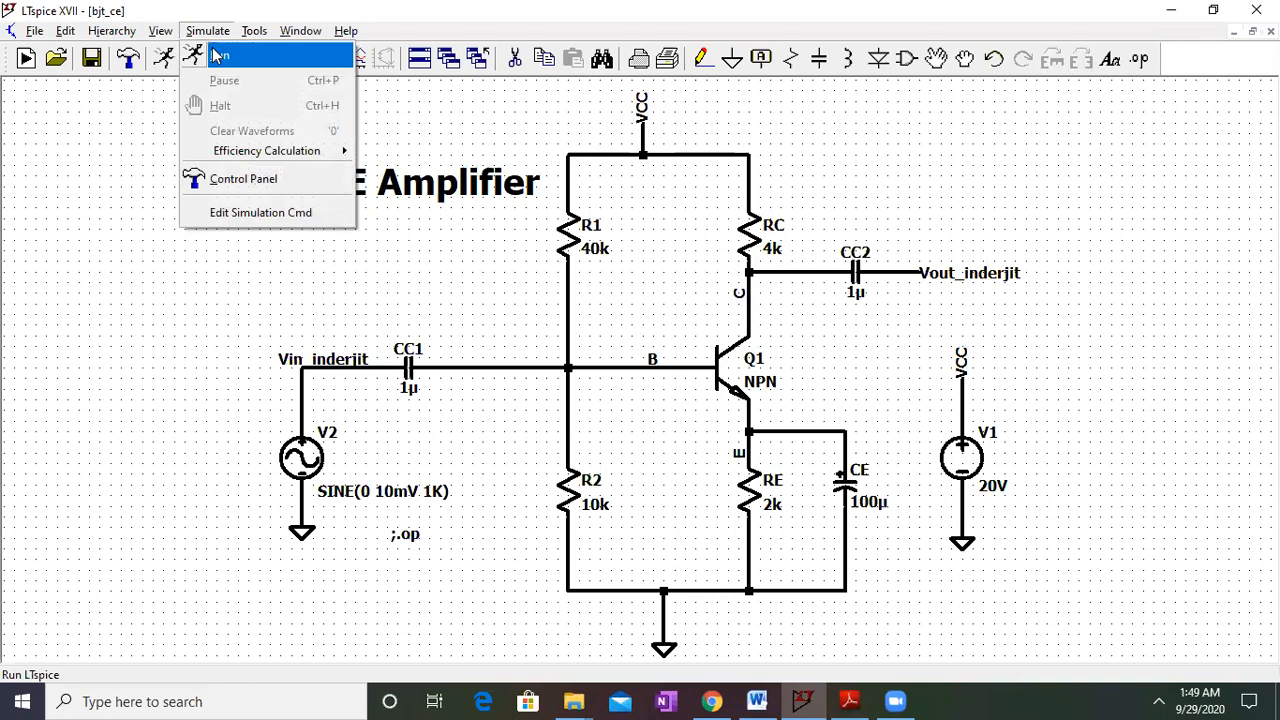
click(215, 55)
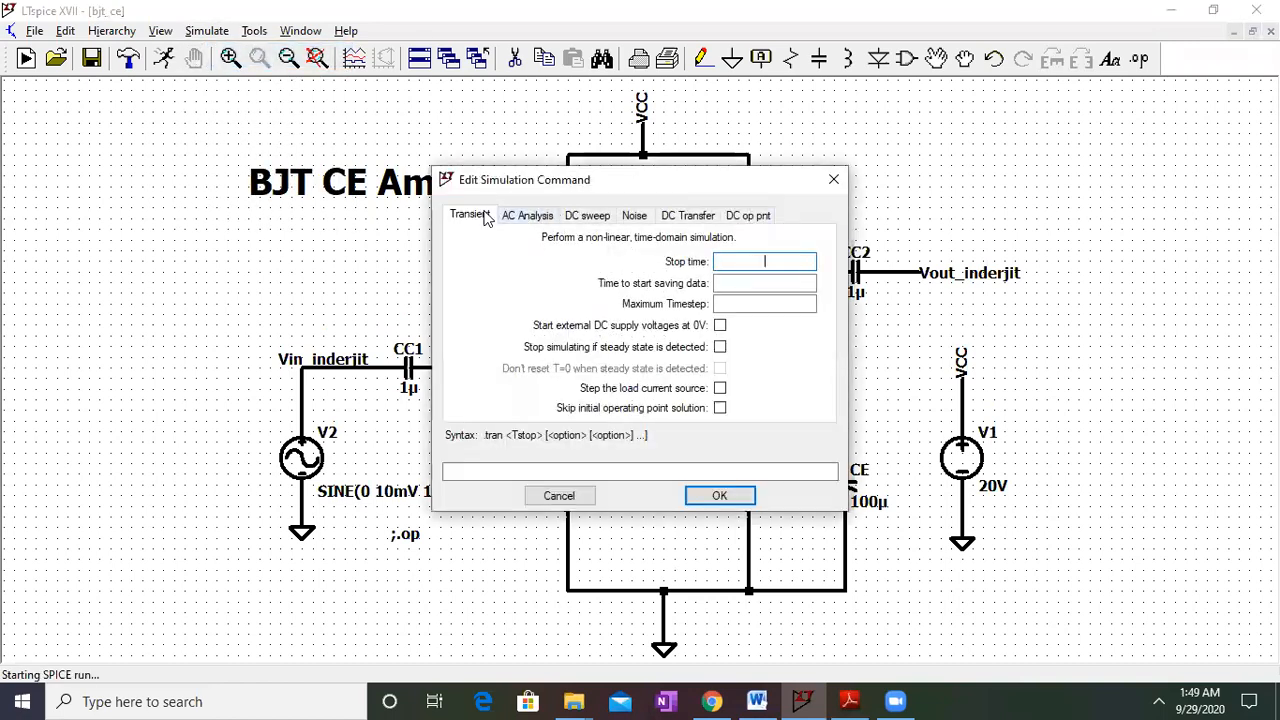
drag(562, 181, 608, 181)
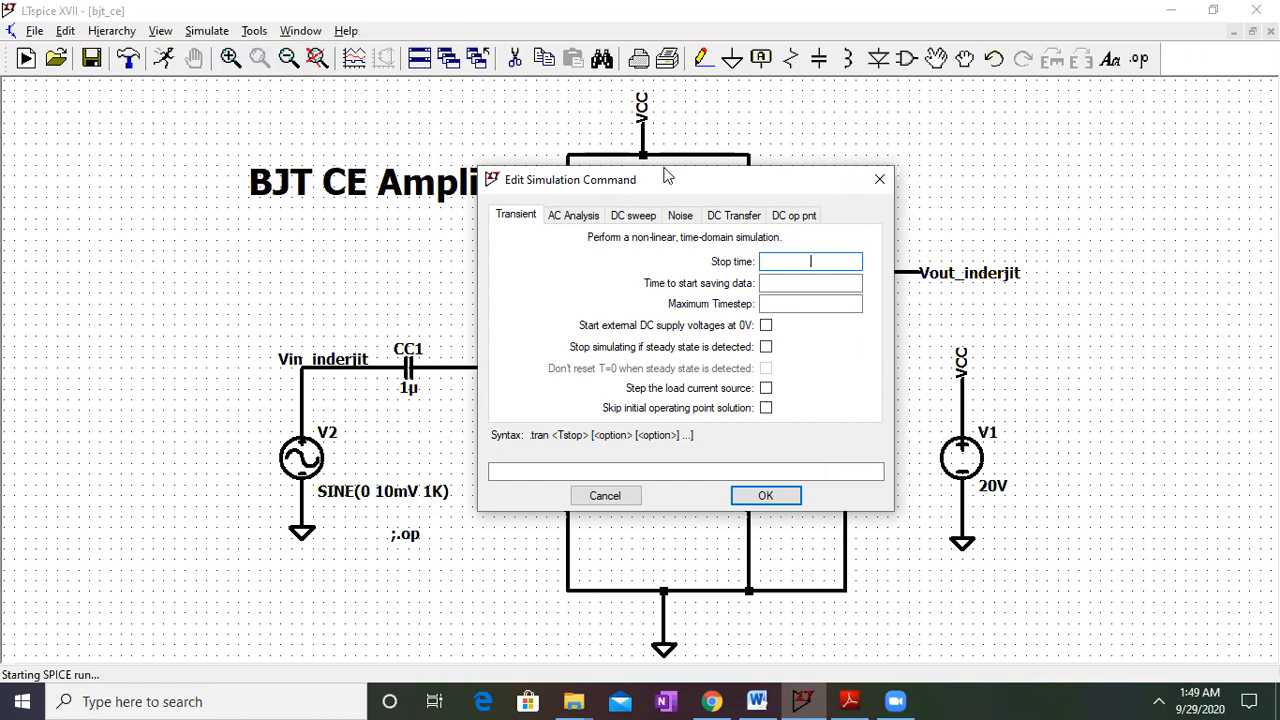
text(3)
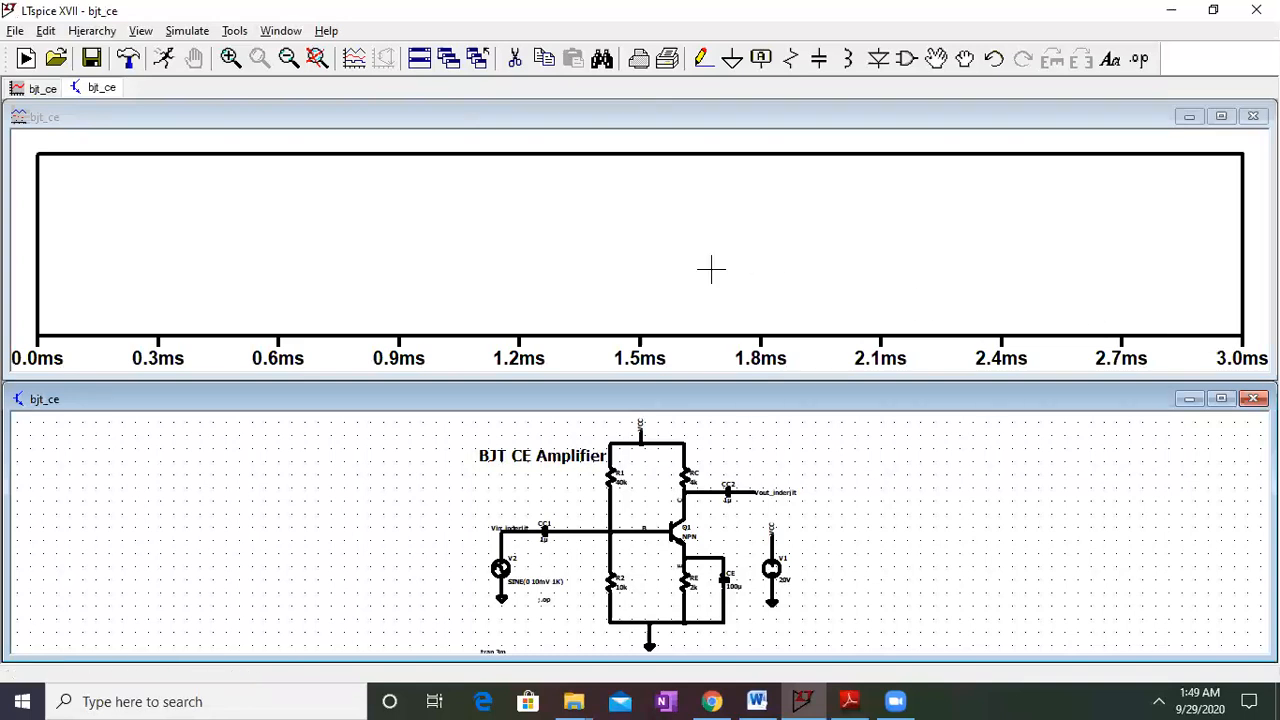
Plot the Vin node voltage as a trace in the empty waveform window
right_click(432, 226)
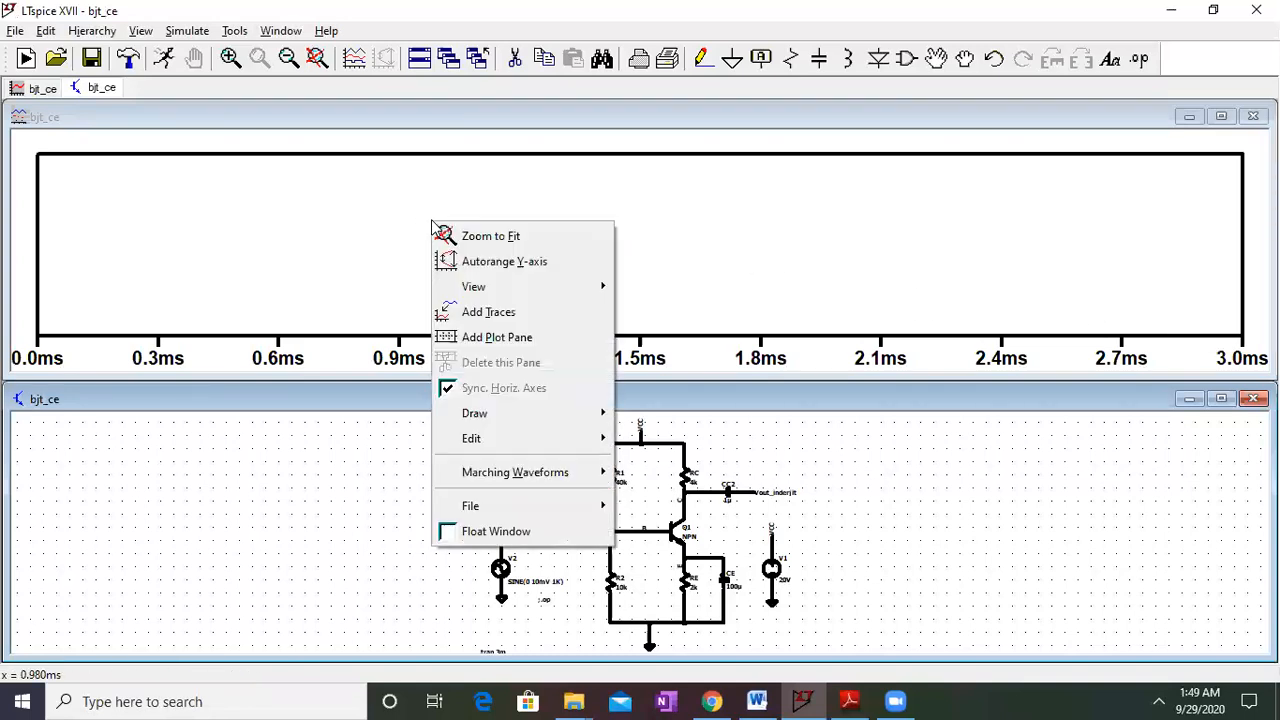
click(474, 318)
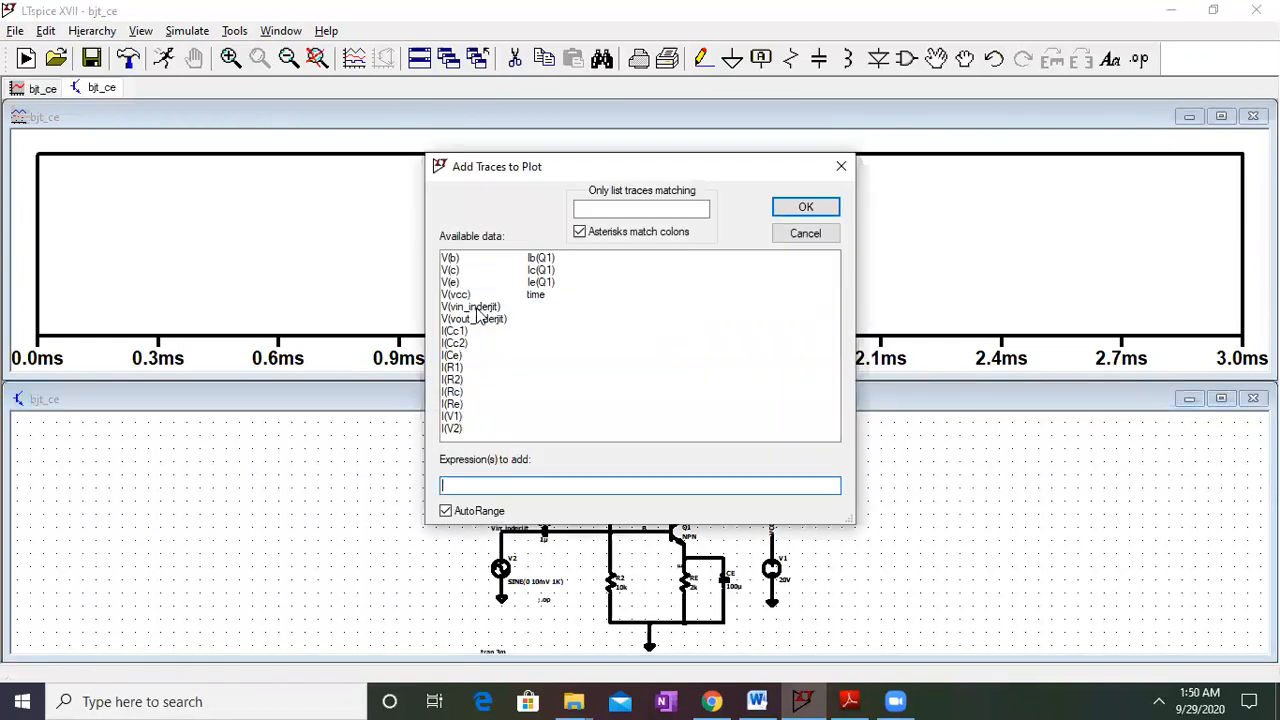
click(472, 307)
click(806, 207)
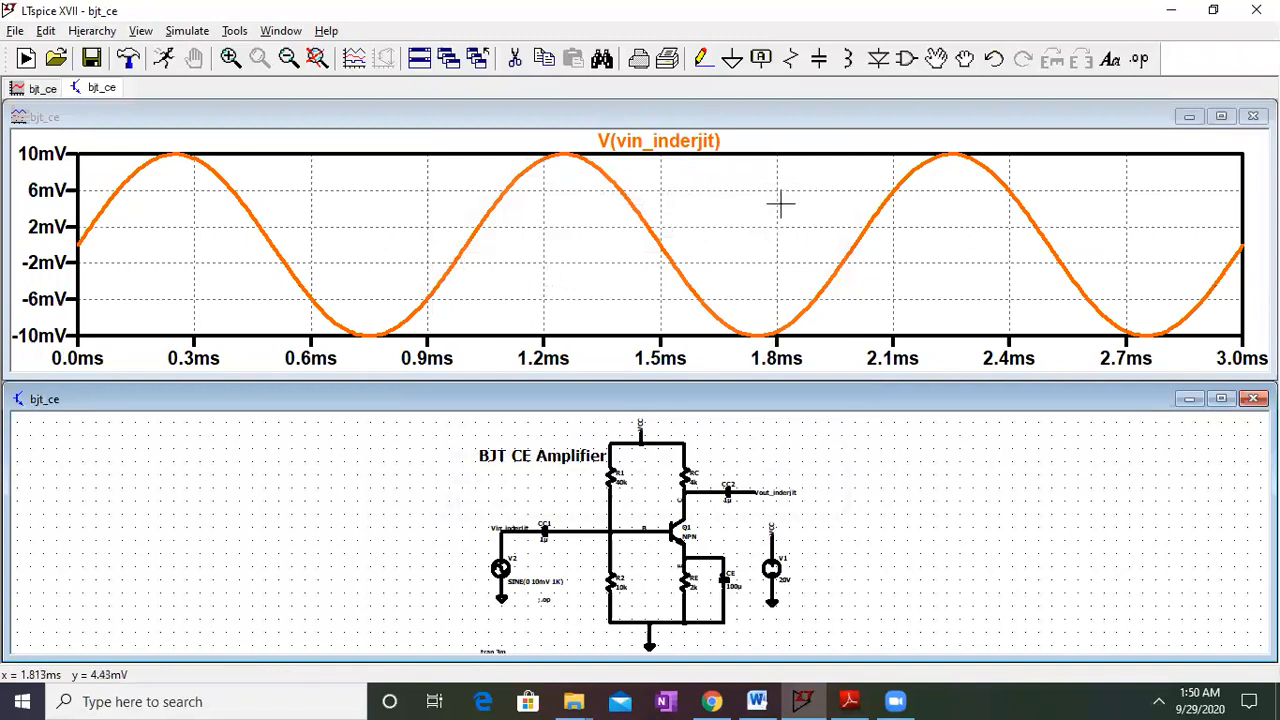
Add a second plot pane and plot the Vout node voltage in it
right_click(781, 205)
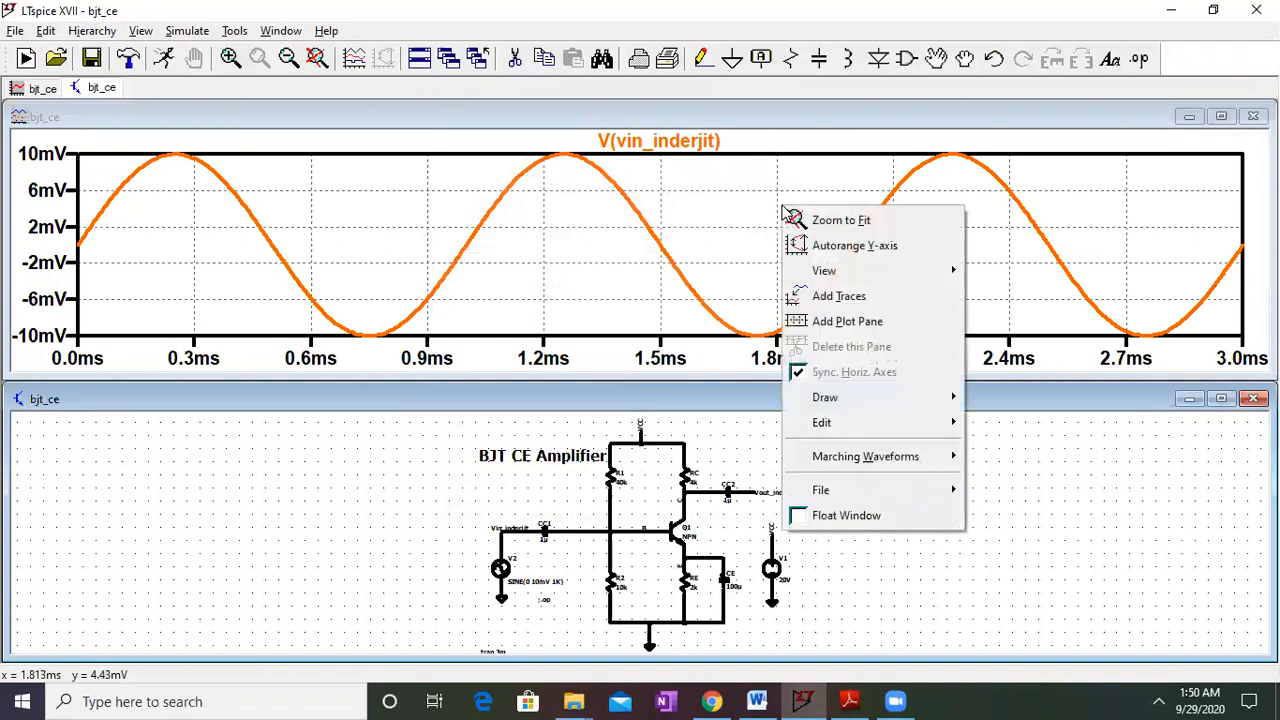
click(815, 328)
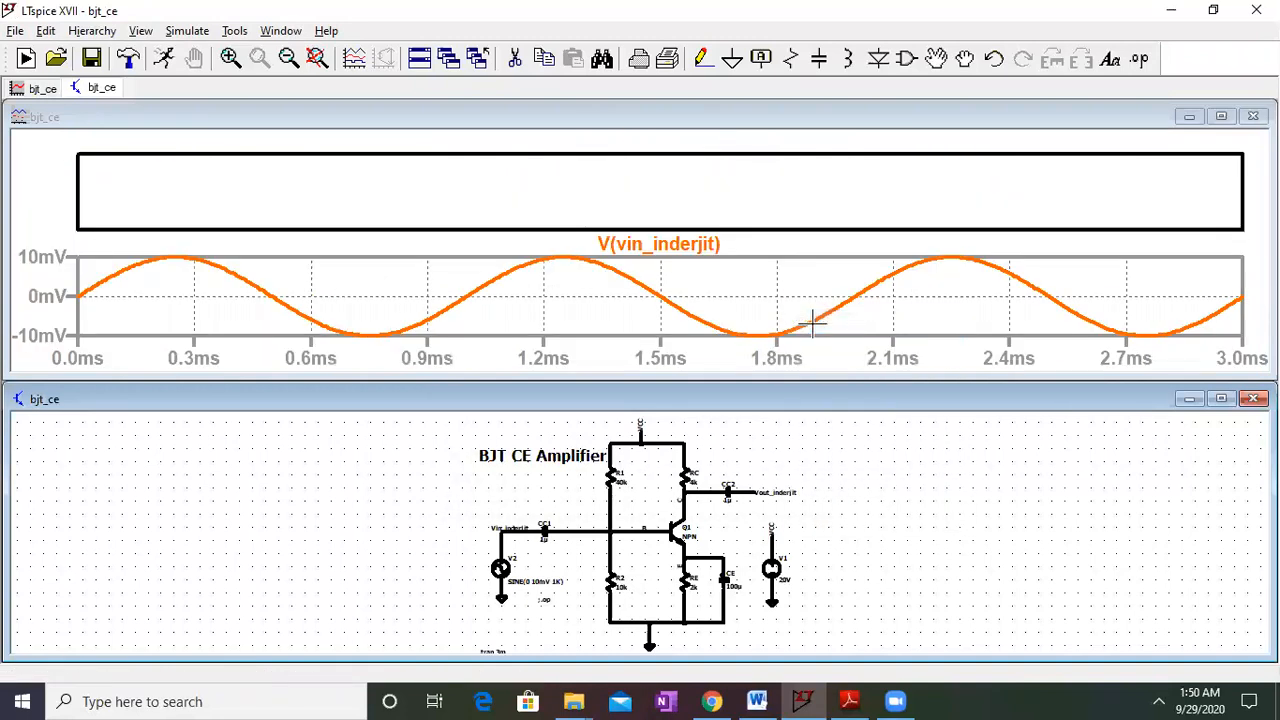
right_click(629, 184)
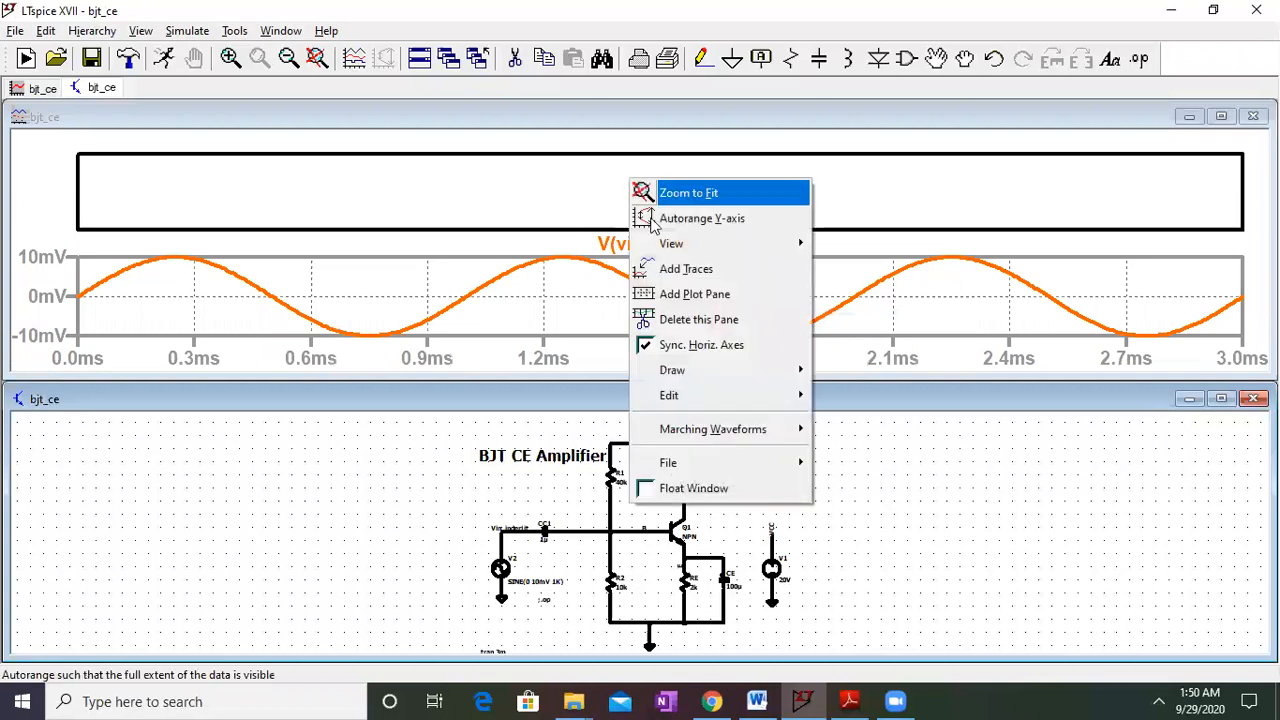
click(669, 269)
click(480, 318)
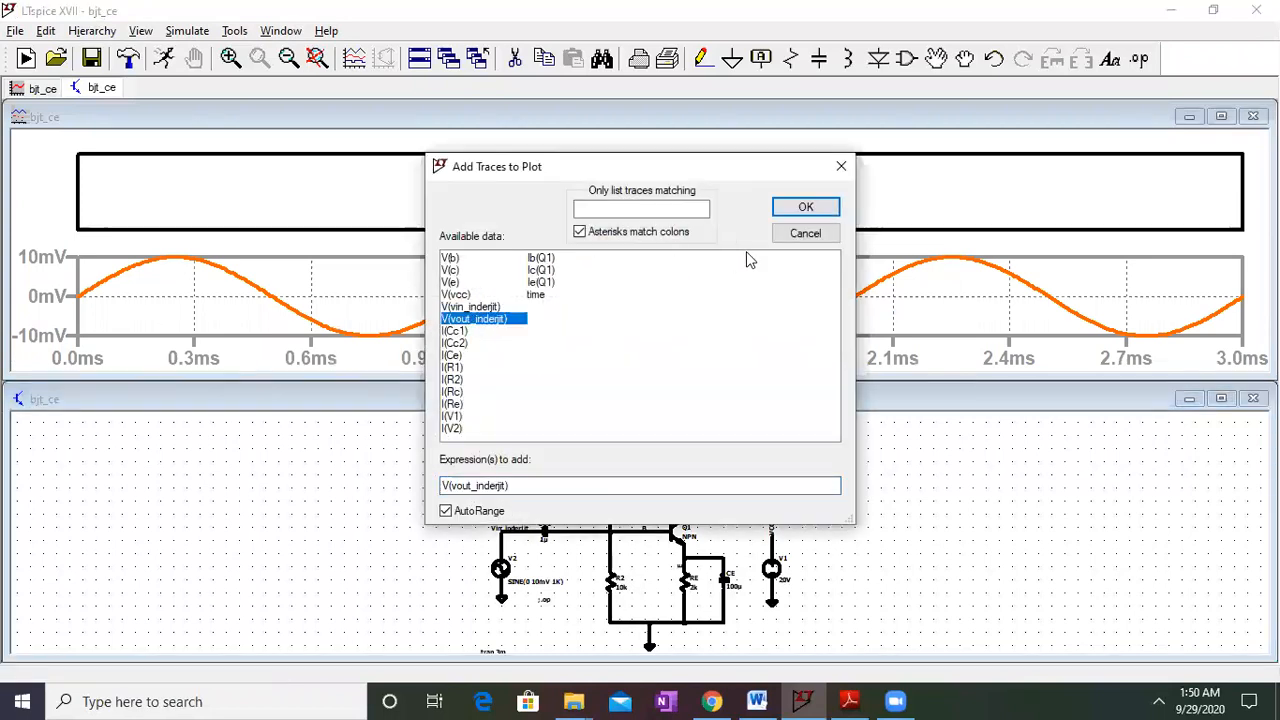
click(808, 207)
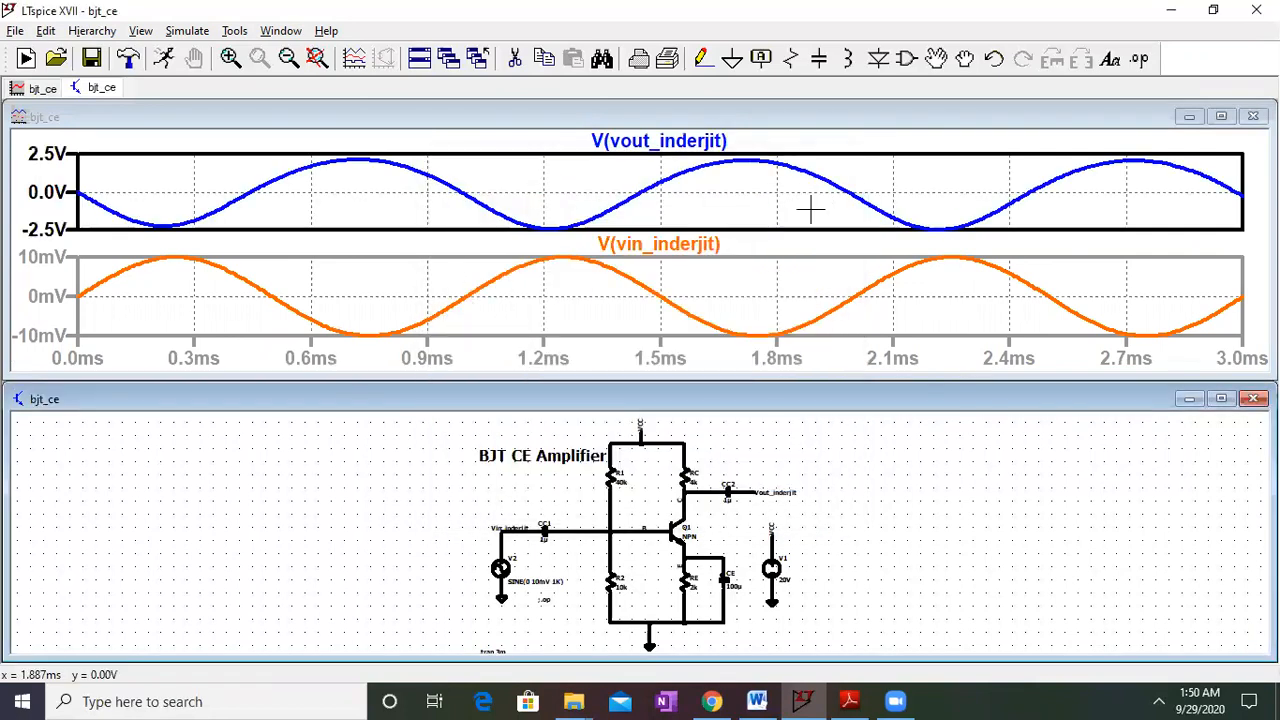
Maximize the waveform plot inside LTspice, restore the program window beside the lab notes and extend it to full screen height
click(1221, 116)
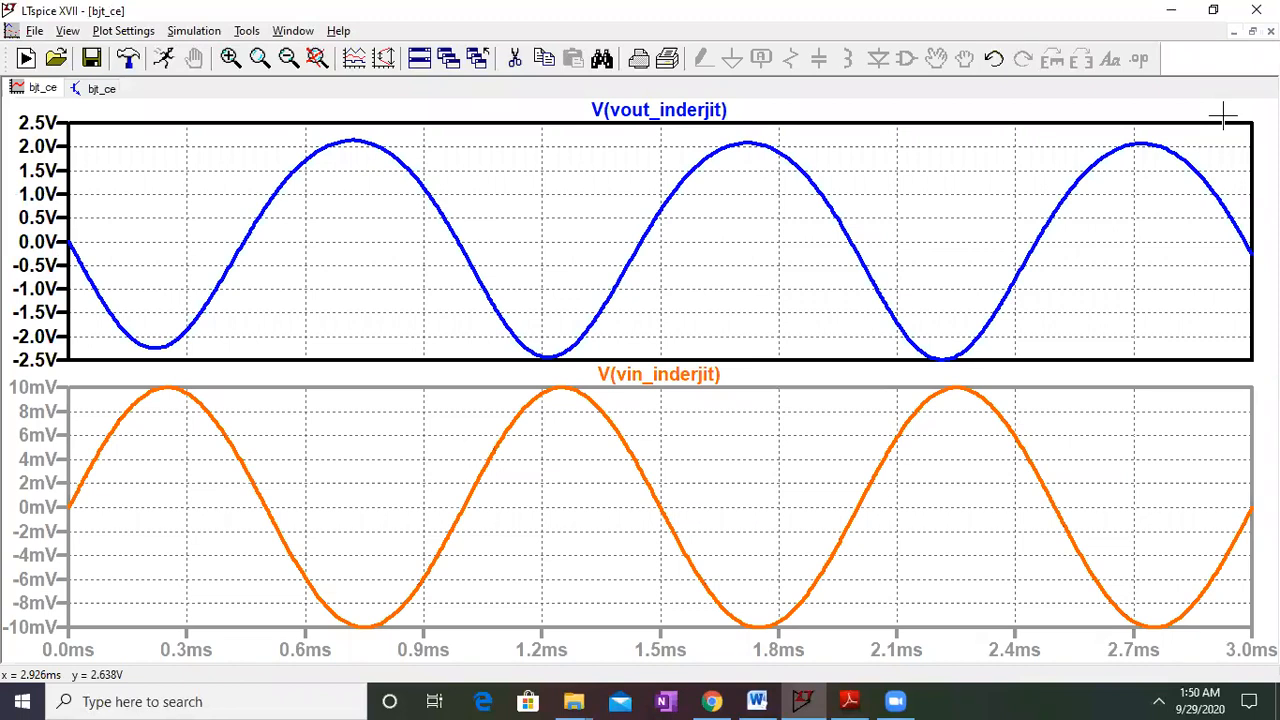
double_click(814, 5)
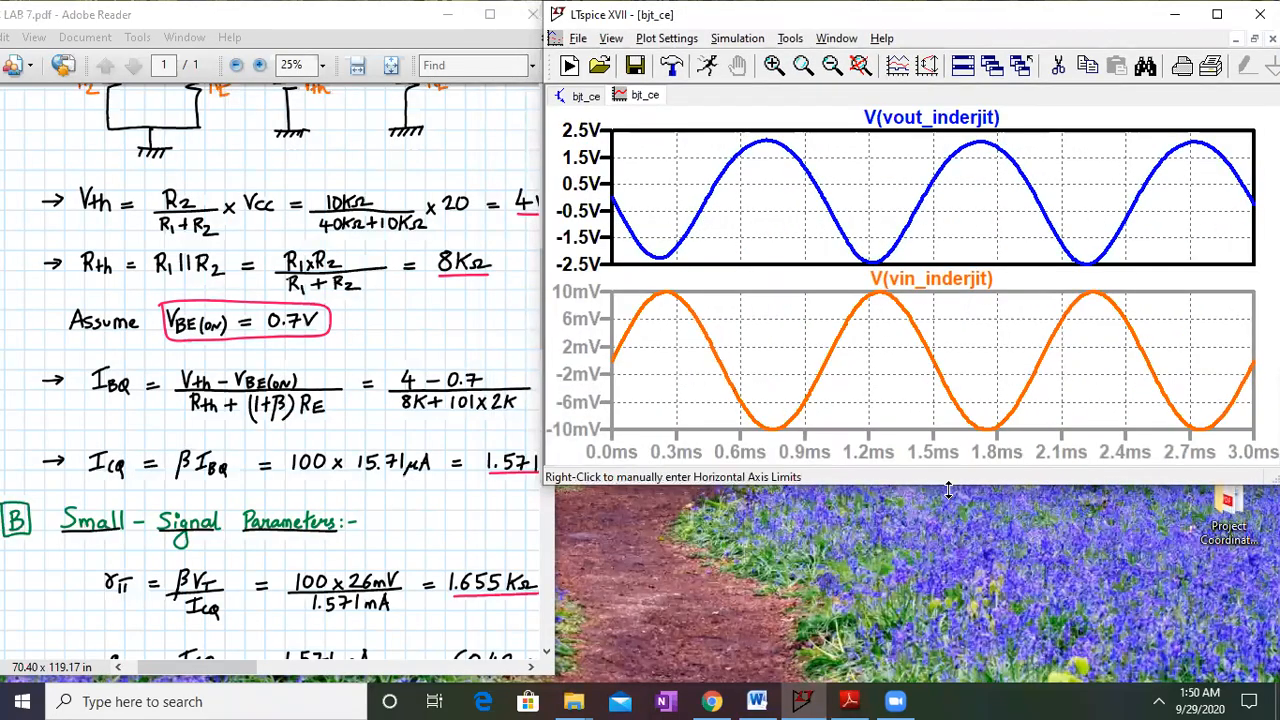
drag(948, 490, 1000, 684)
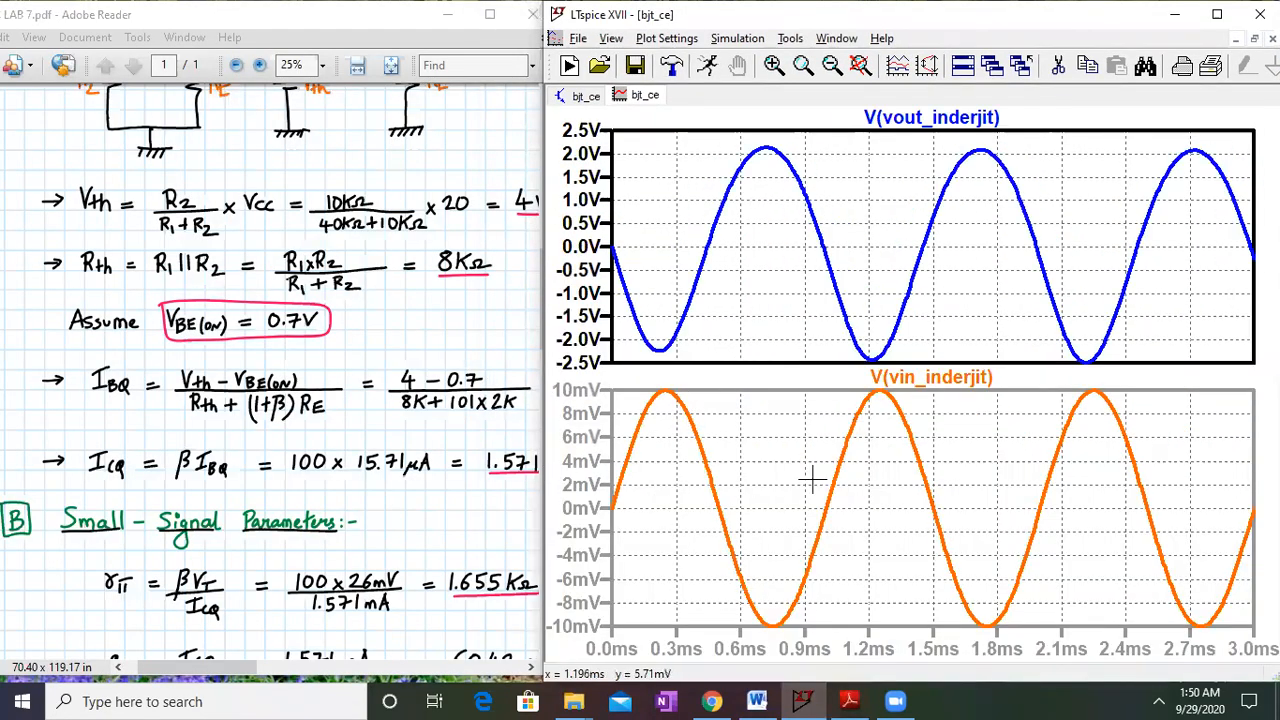
Measure Vout's peak-to-peak voltage with cursors near 1.73 ms and 1.22 ms, bring up the notes' observation table and close the cursor readout
click(968, 120)
drag(930, 218, 980, 150)
click(950, 120)
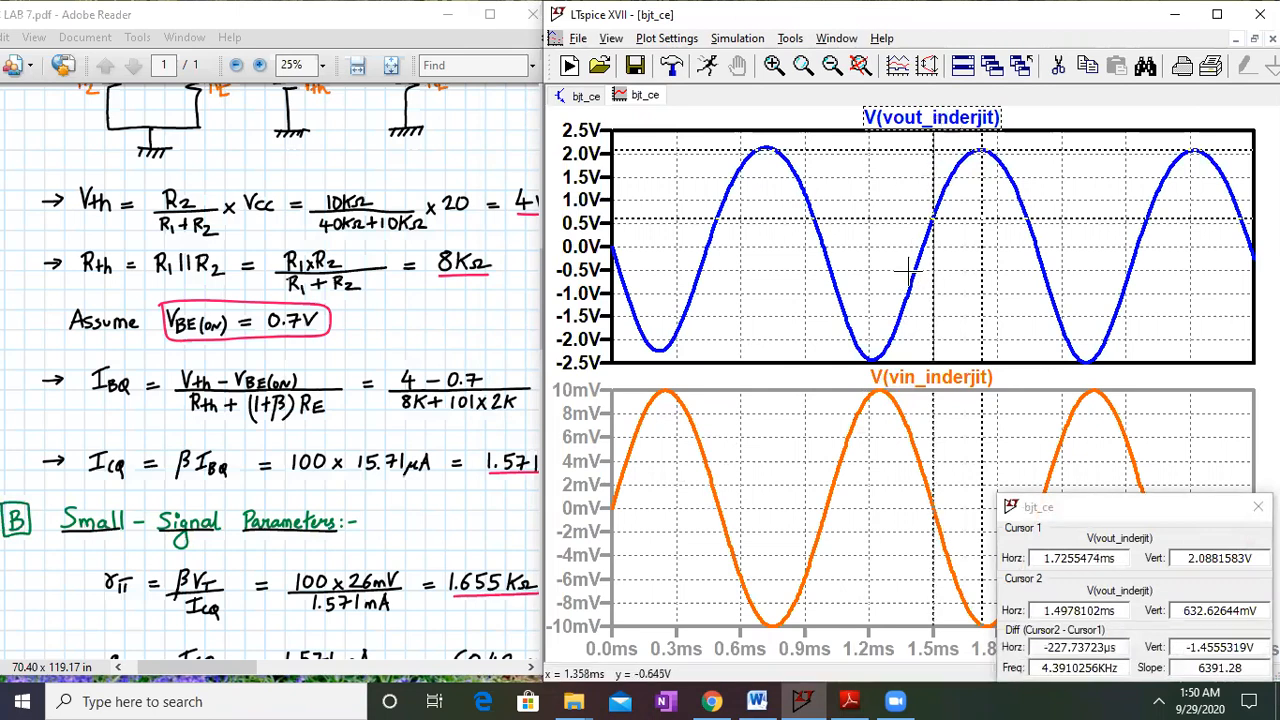
drag(932, 220, 873, 271)
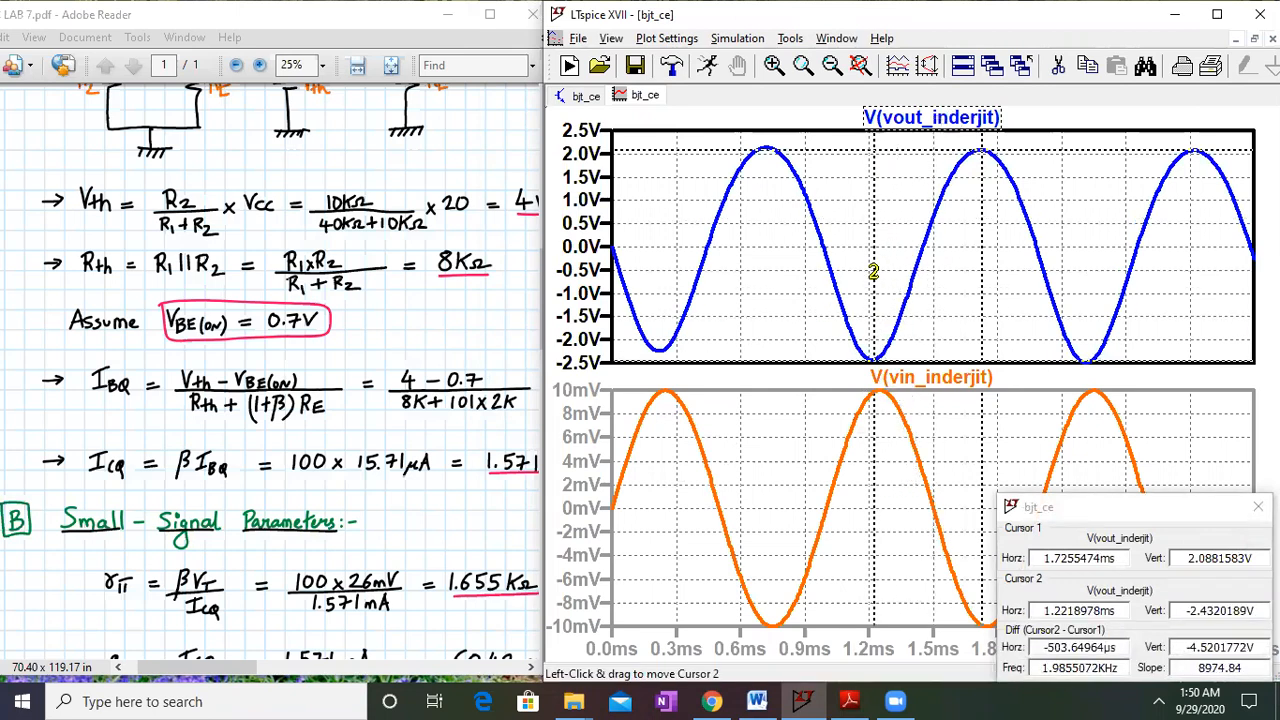
click(257, 440)
scroll(257, 440, down, 10)
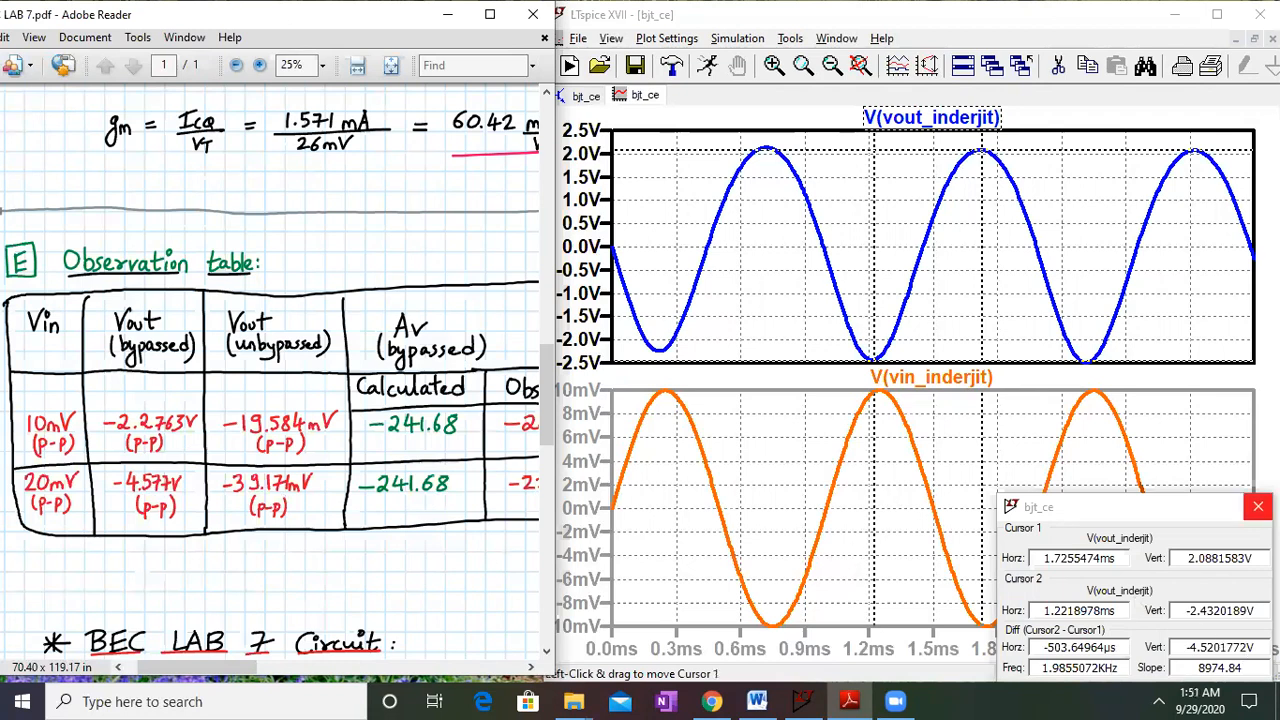
click(1258, 507)
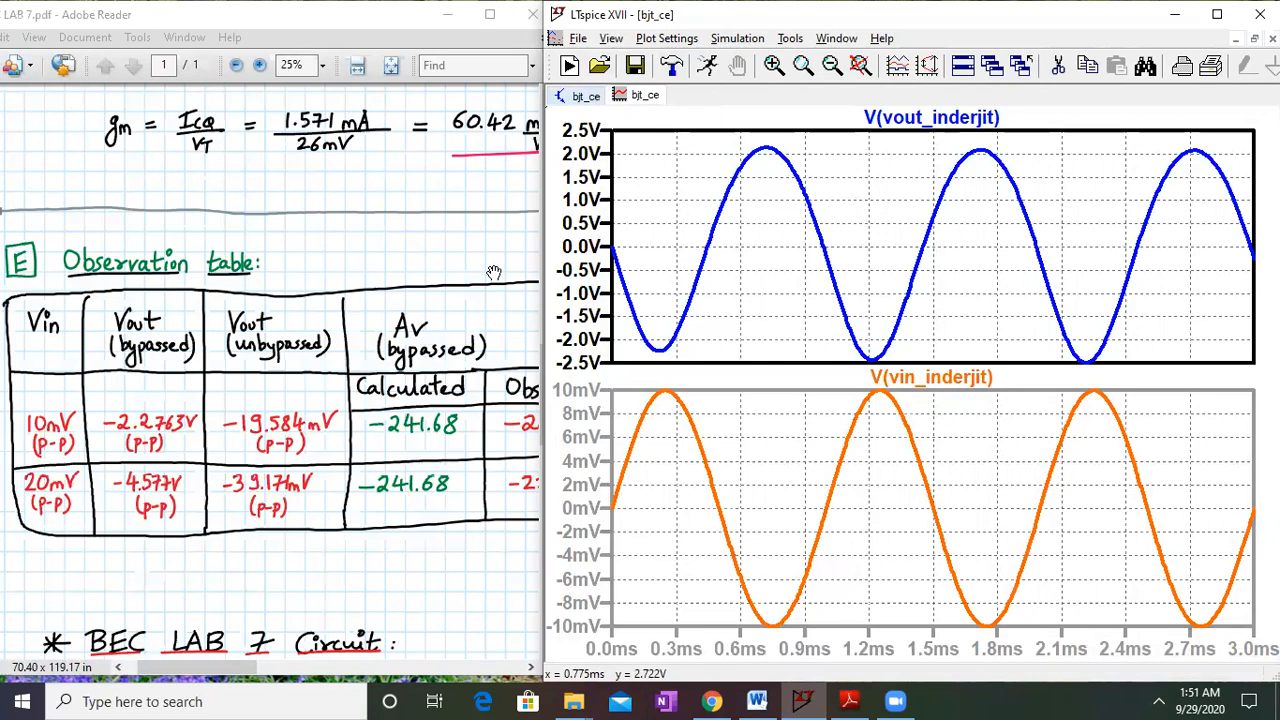
Examine the observation table's Vout values and its calculated and observed gains for the bypassed and unbypassed cases
click(332, 593)
drag(518, 557, 417, 560)
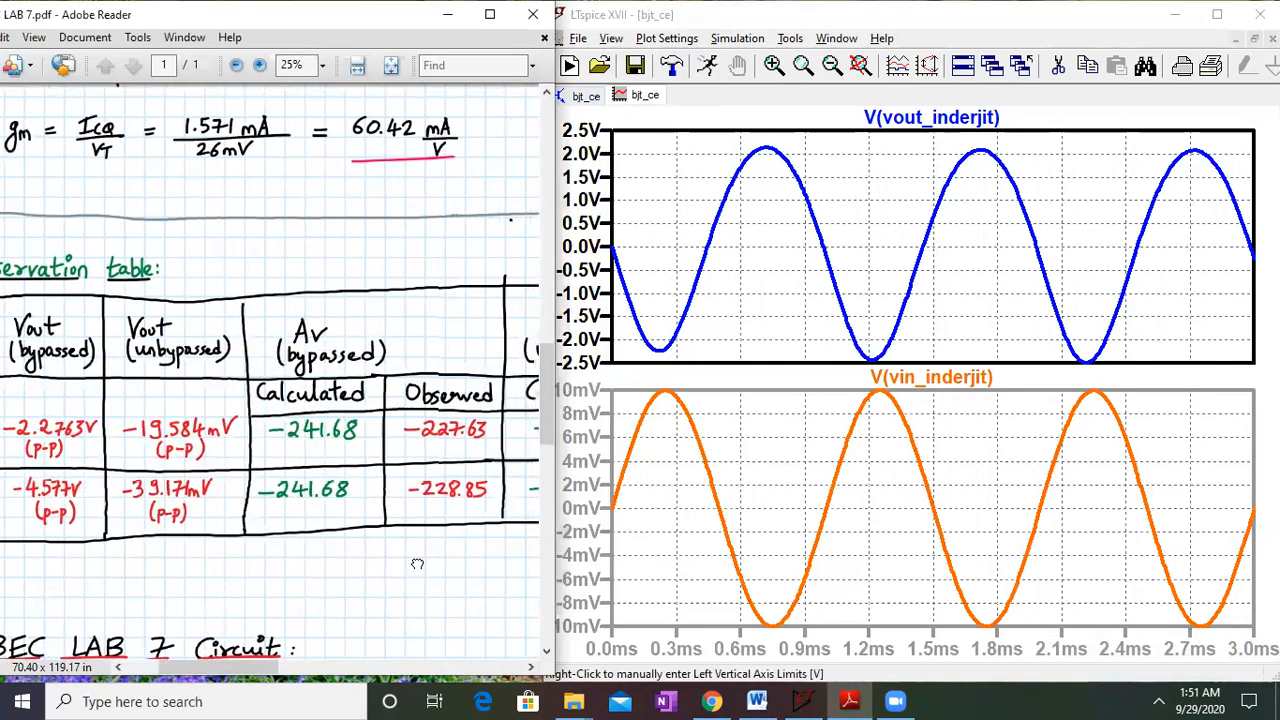
drag(244, 494, 352, 498)
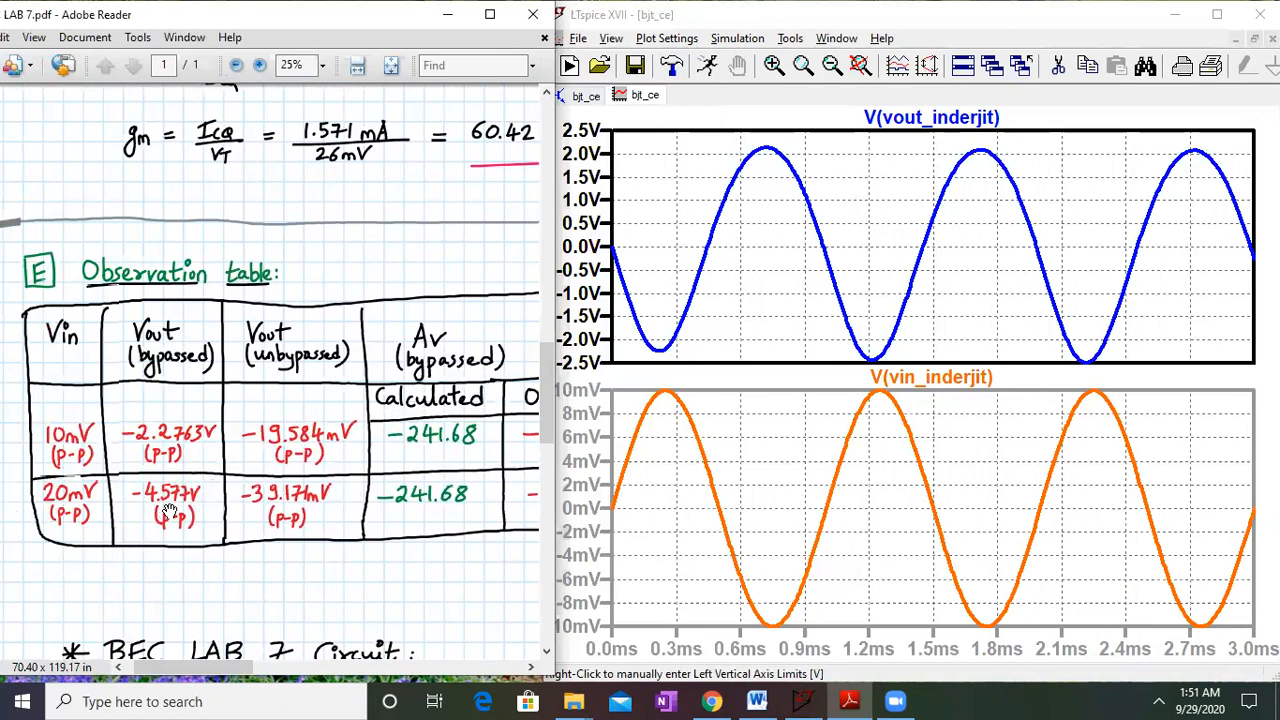
scroll(318, 520, left, 3)
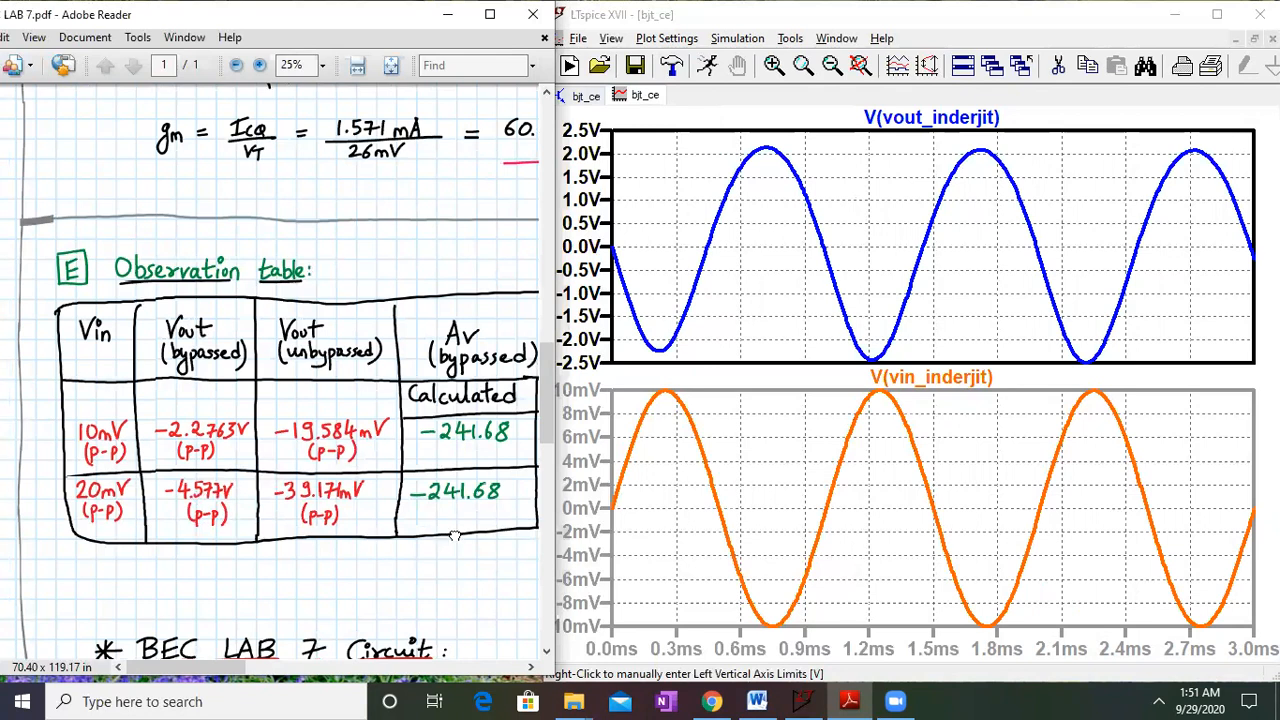
scroll(371, 540, right, 5)
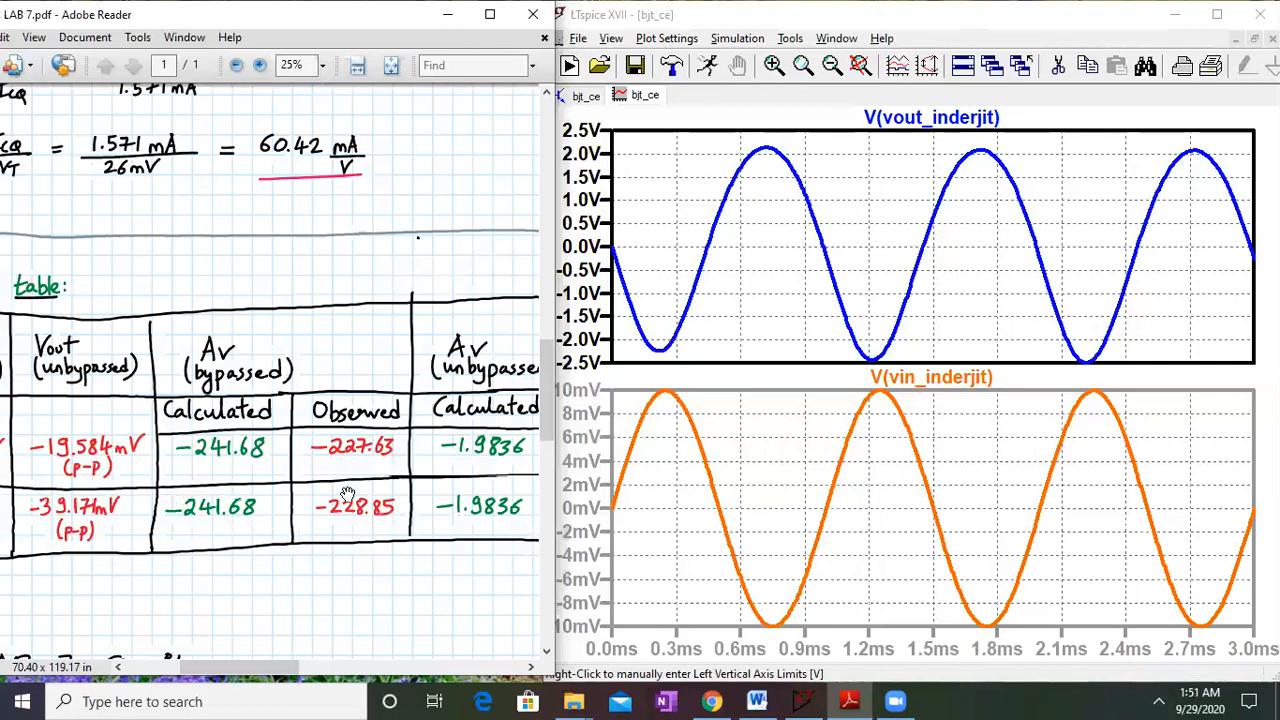
drag(471, 560, 282, 553)
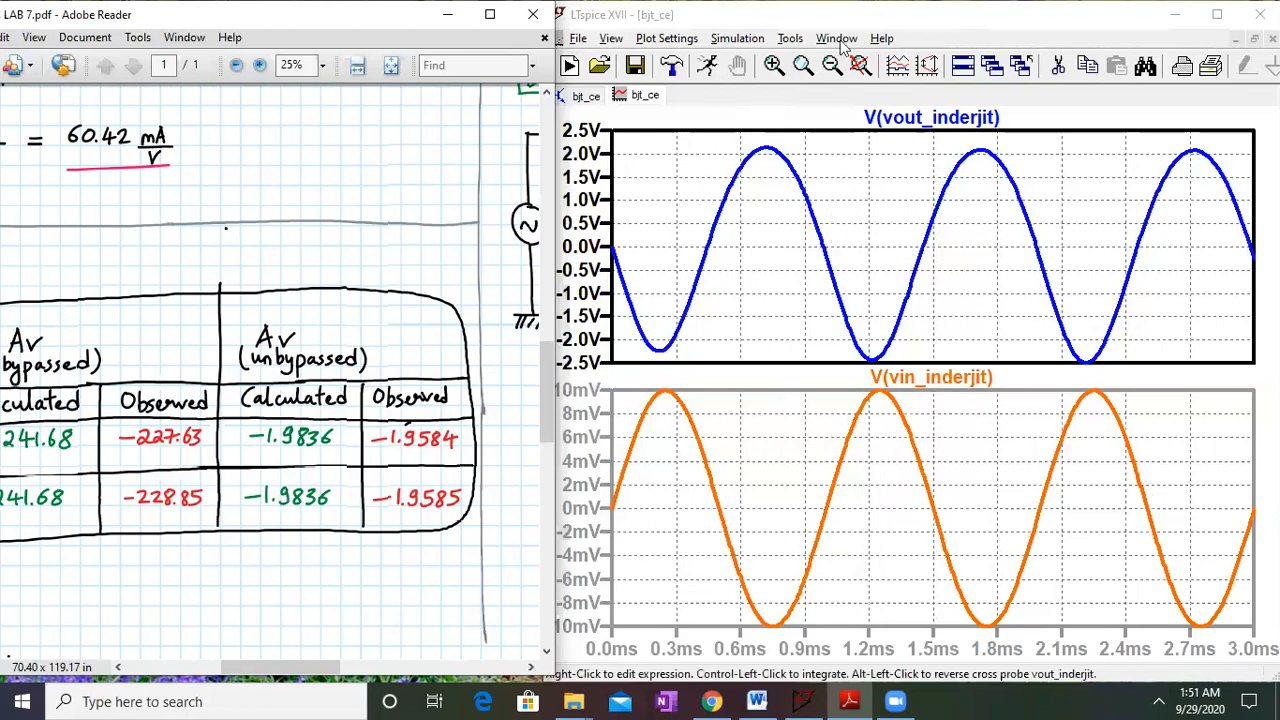
drag(195, 340, 491, 284)
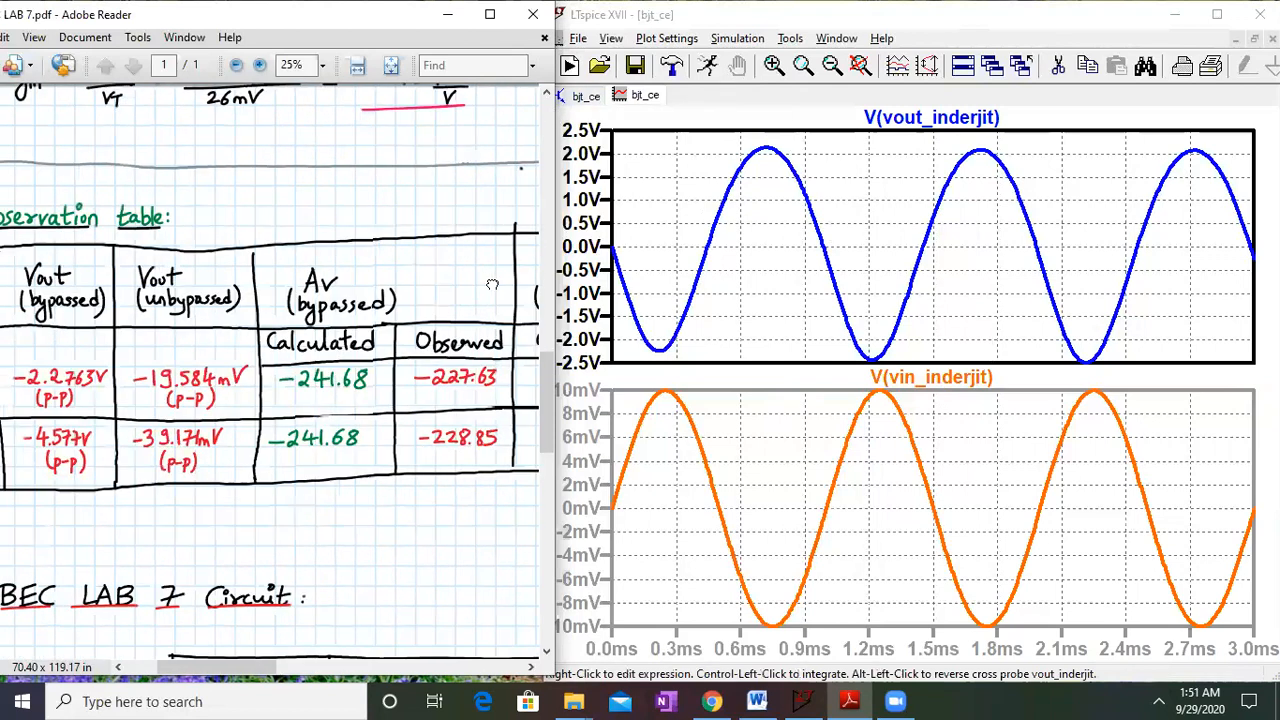
drag(216, 485, 260, 489)
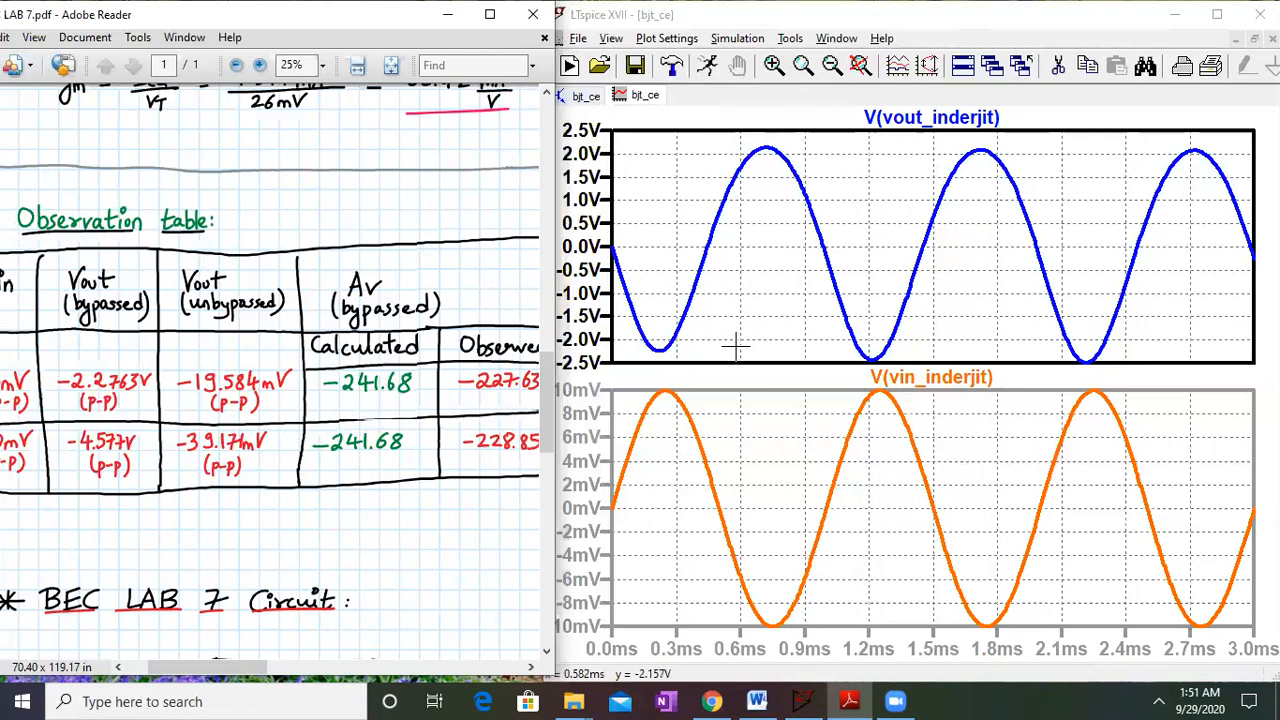
Return to the schematic and delete the wire joining the top of bypass capacitor CE to the emitter branch
click(590, 96)
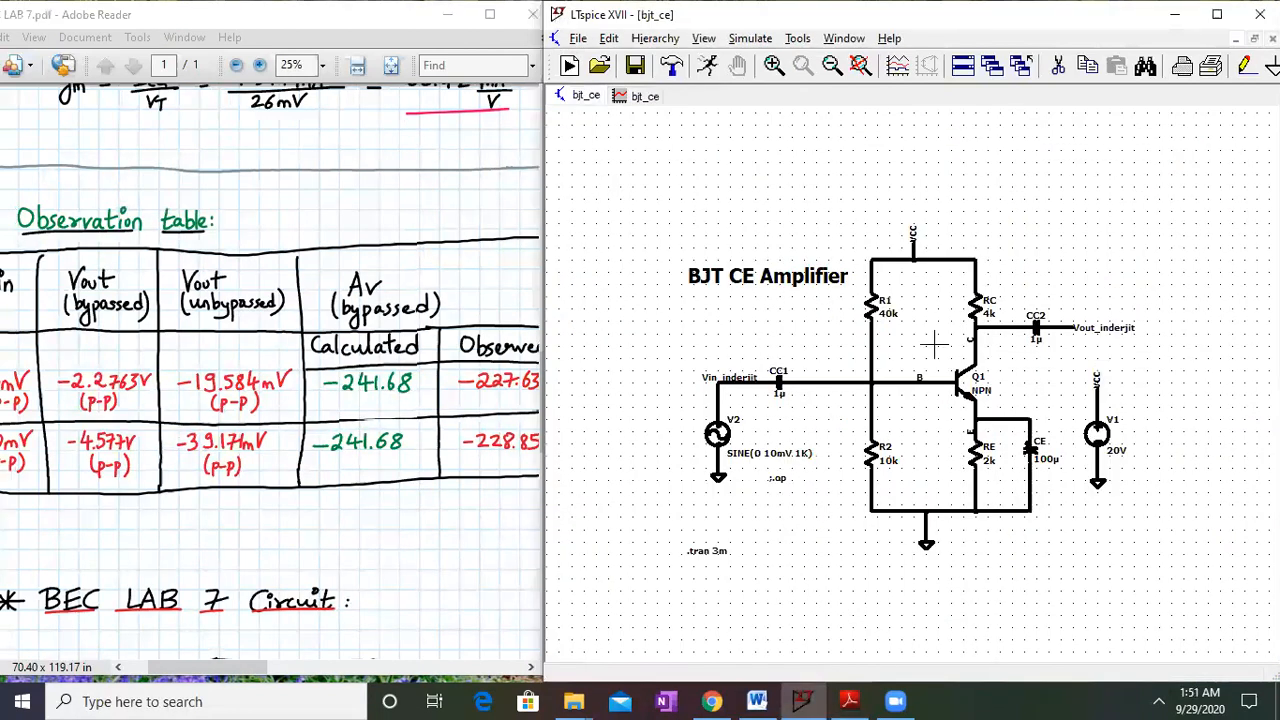
scroll(1005, 425, up, 5)
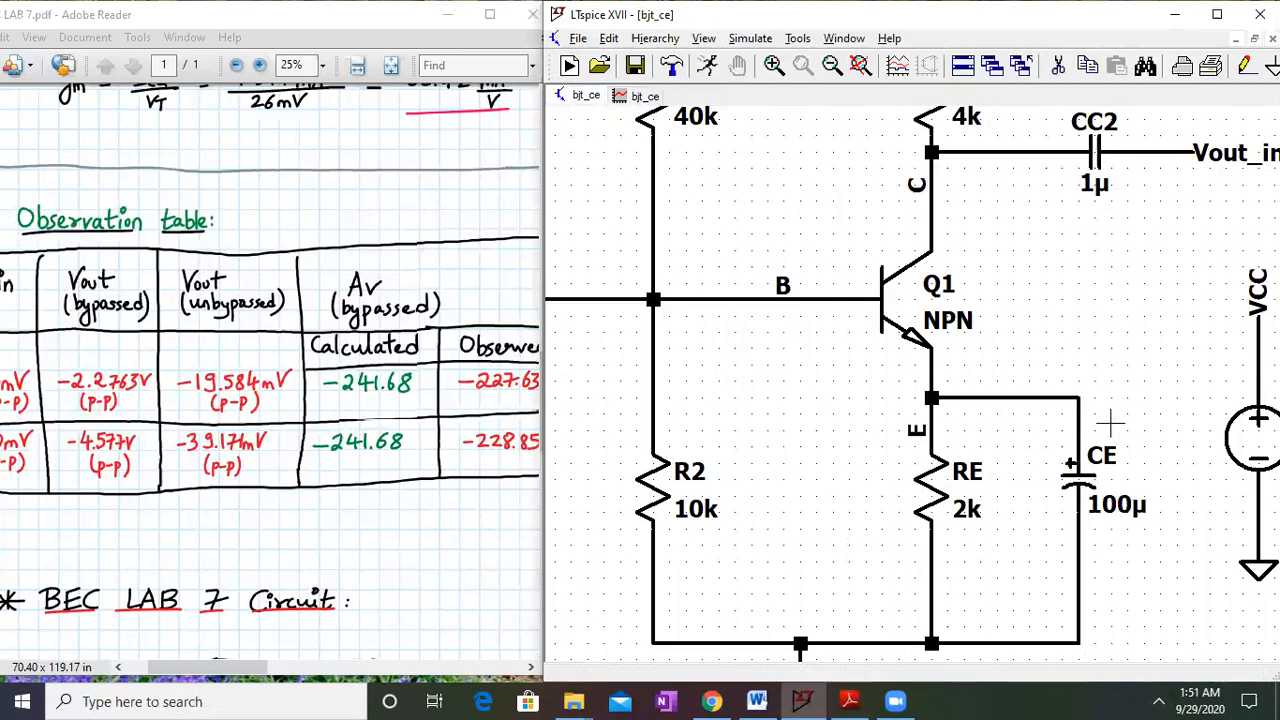
click(1058, 65)
click(1078, 425)
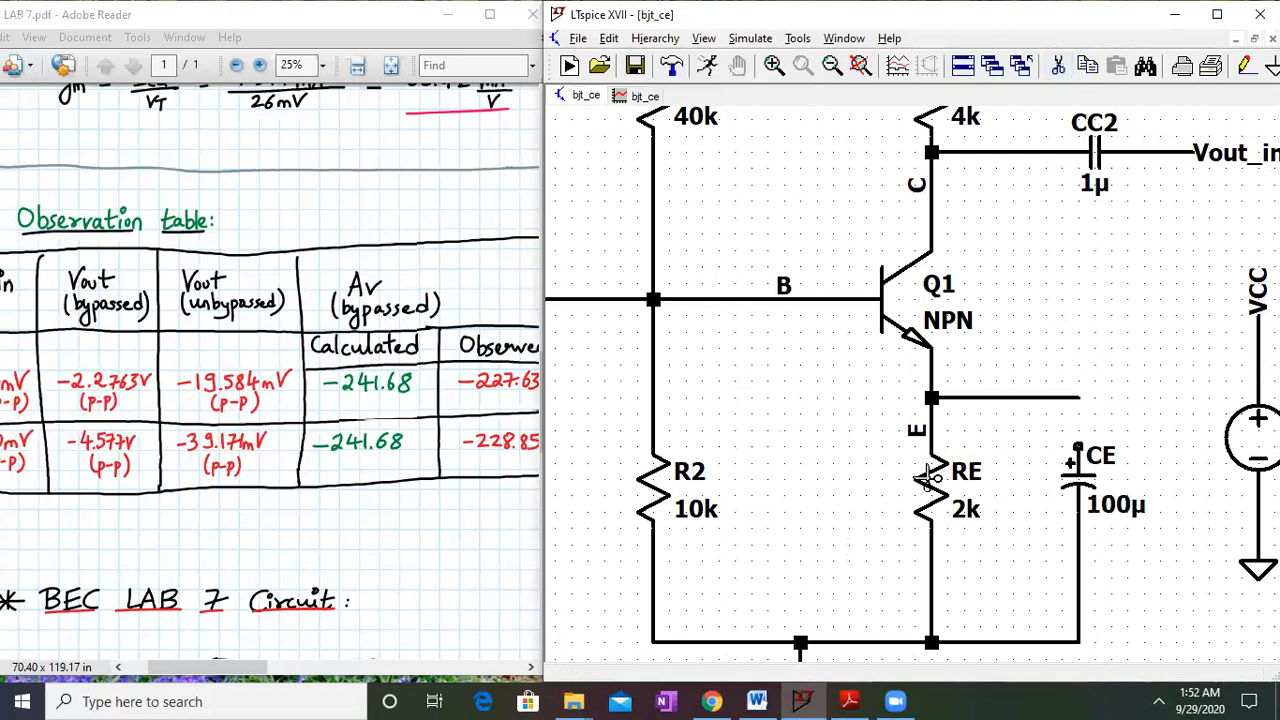
Rerun the transient simulation, close its old waveform window and simulate again from the maximized schematic
click(758, 40)
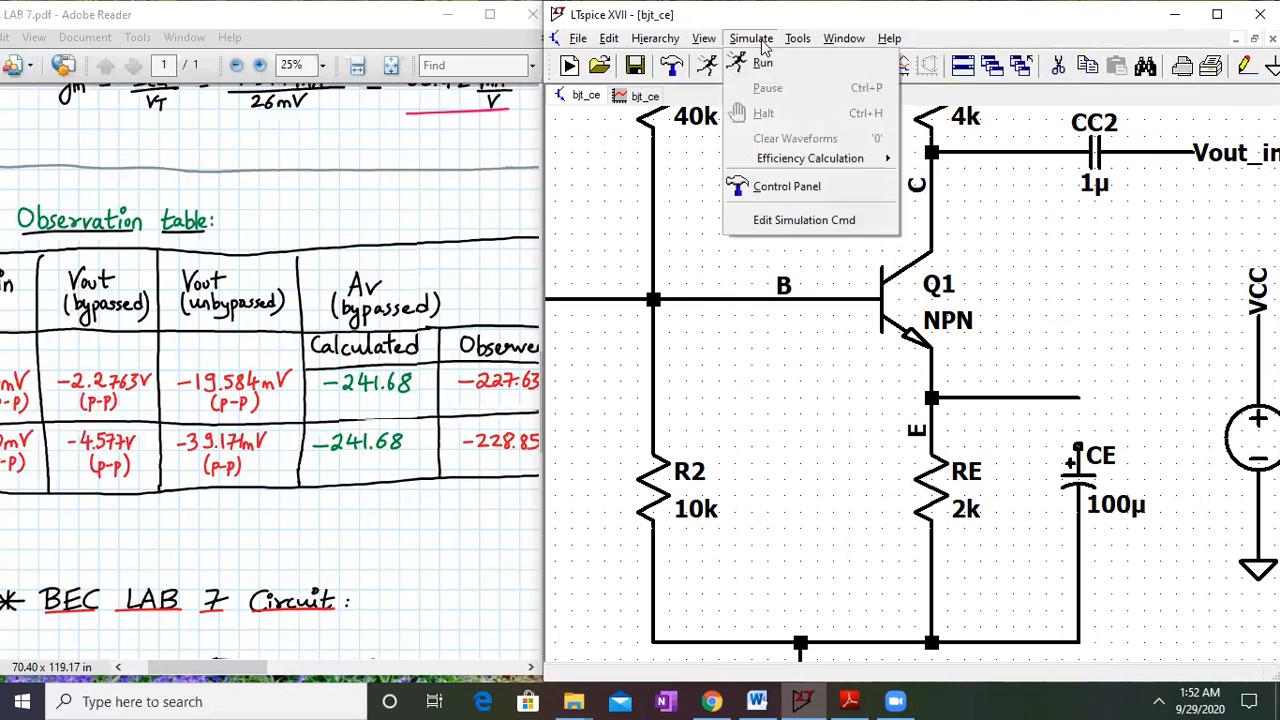
click(764, 62)
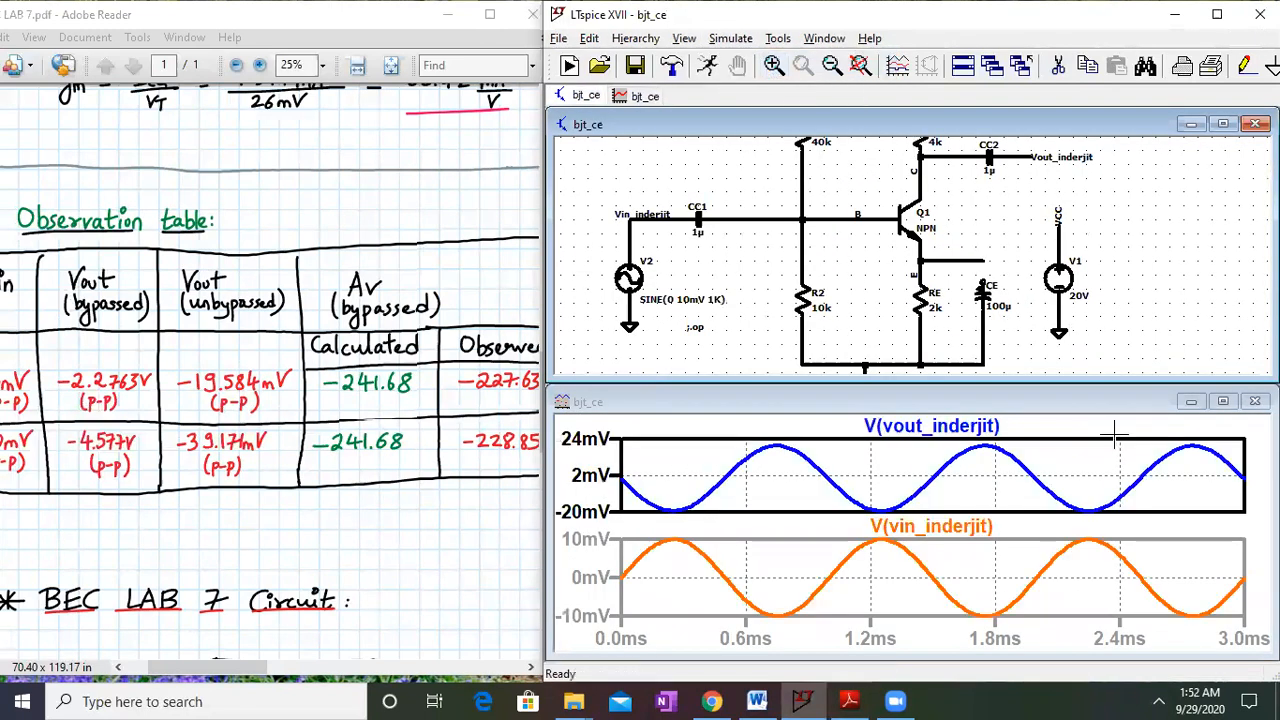
click(1255, 401)
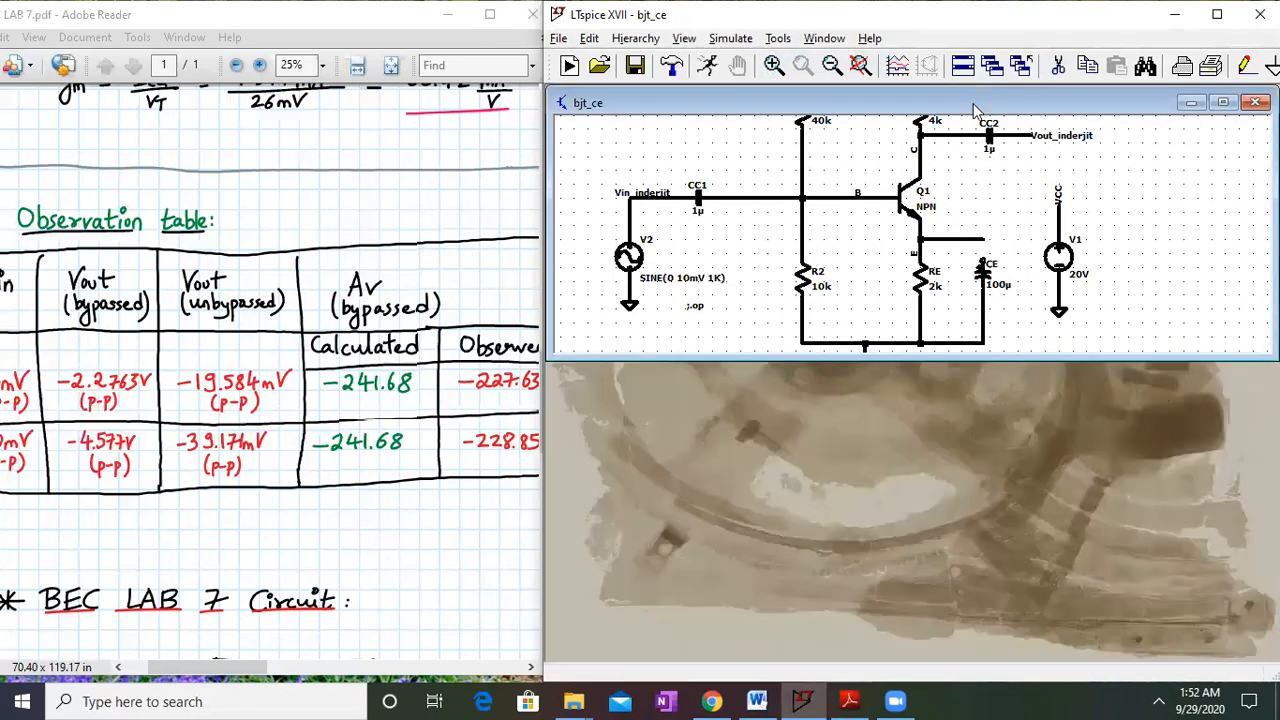
double_click(1000, 104)
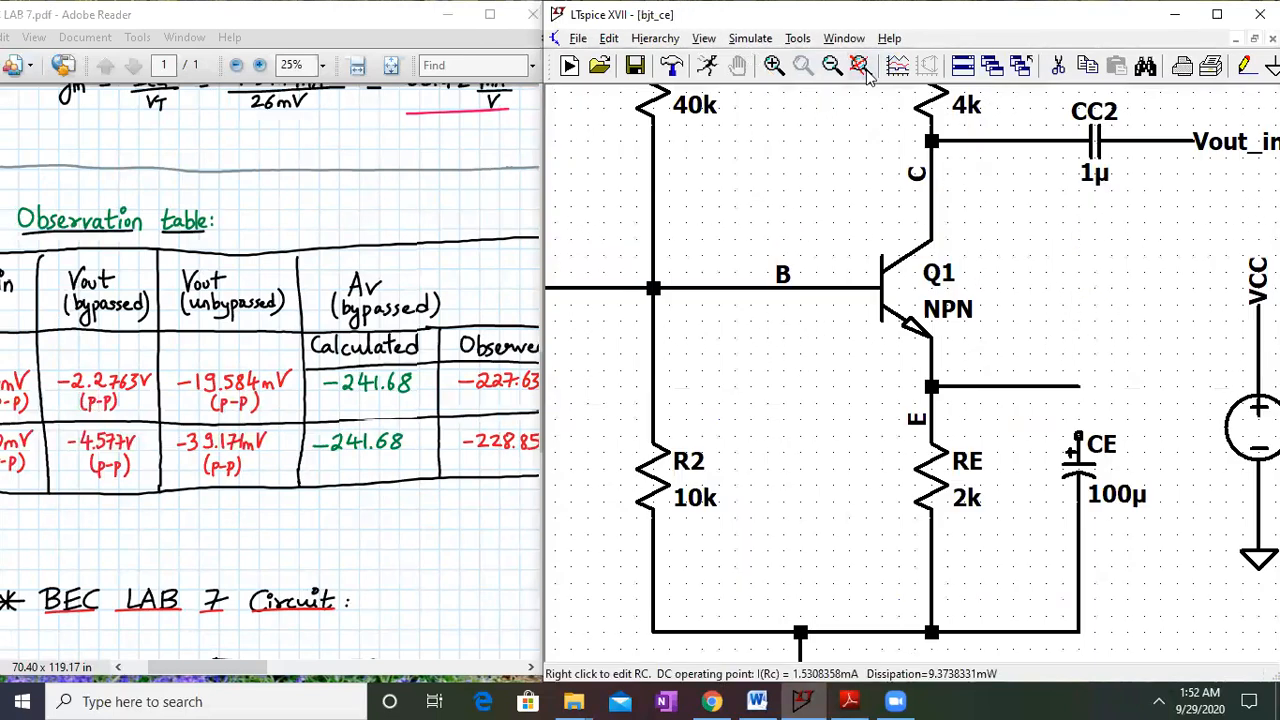
click(805, 65)
click(750, 38)
click(760, 86)
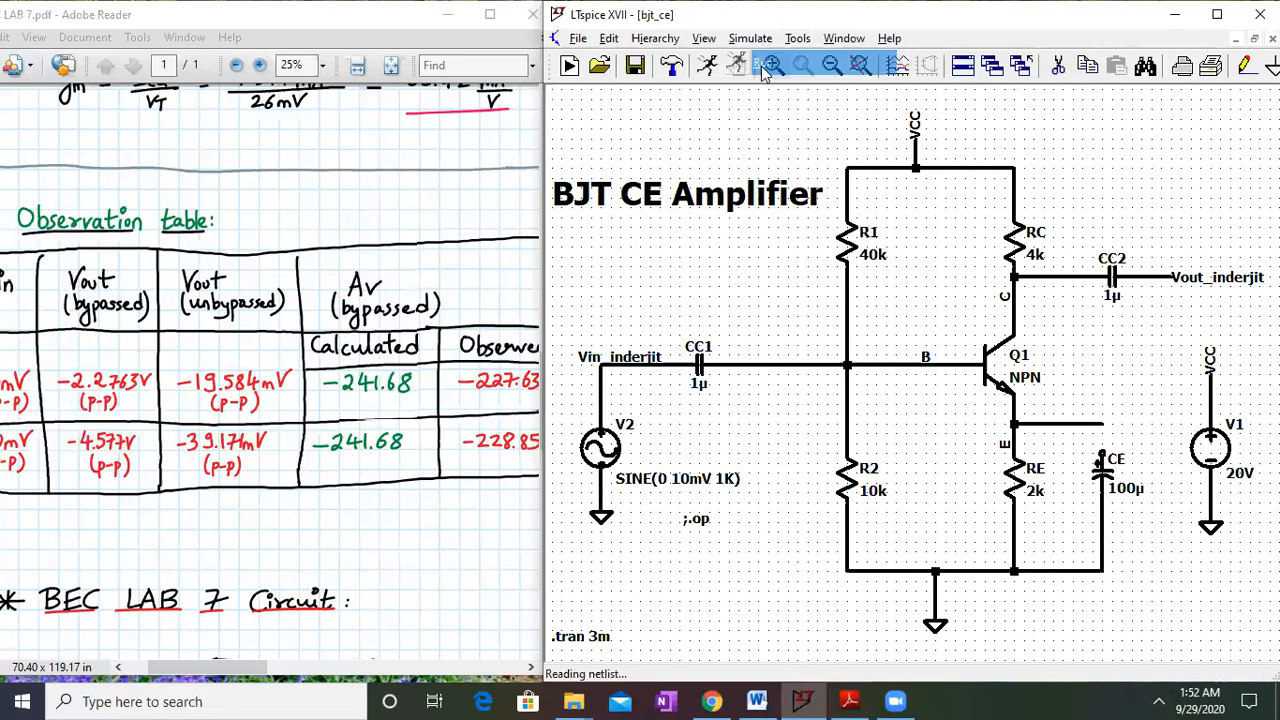
Plot the Vin node voltage for the unbypassed circuit in the new waveform window
right_click(797, 243)
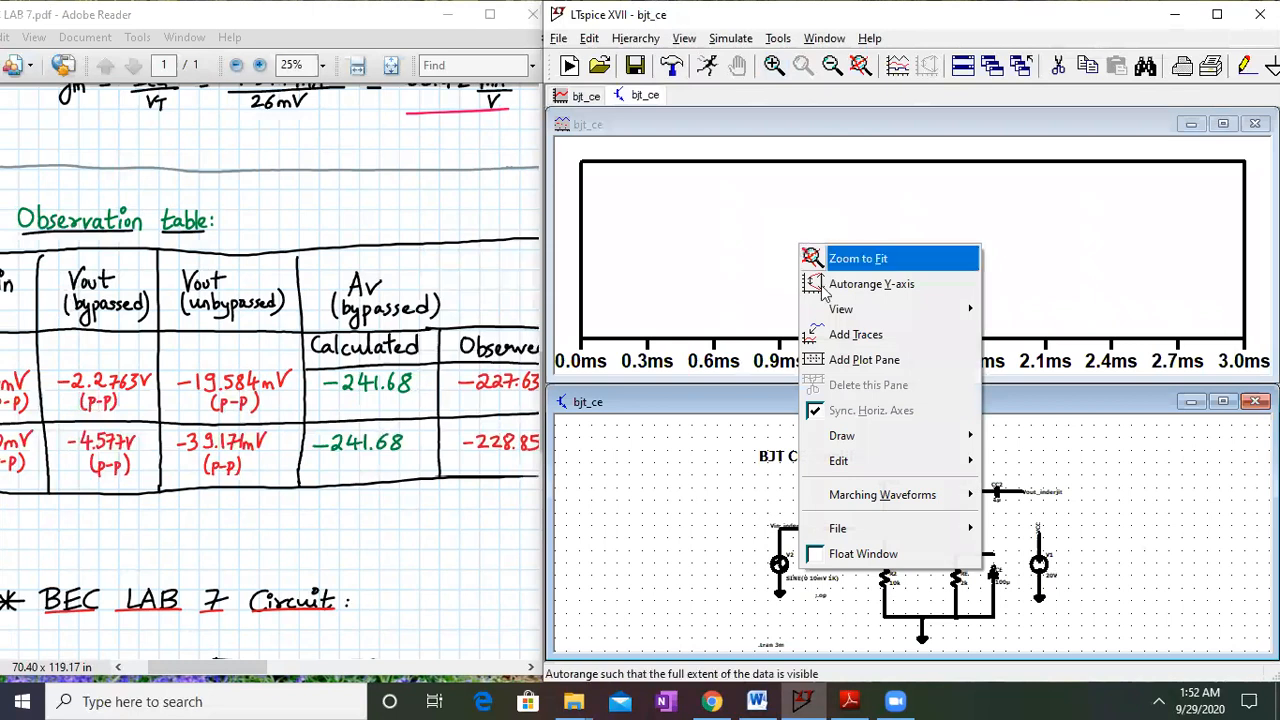
click(840, 333)
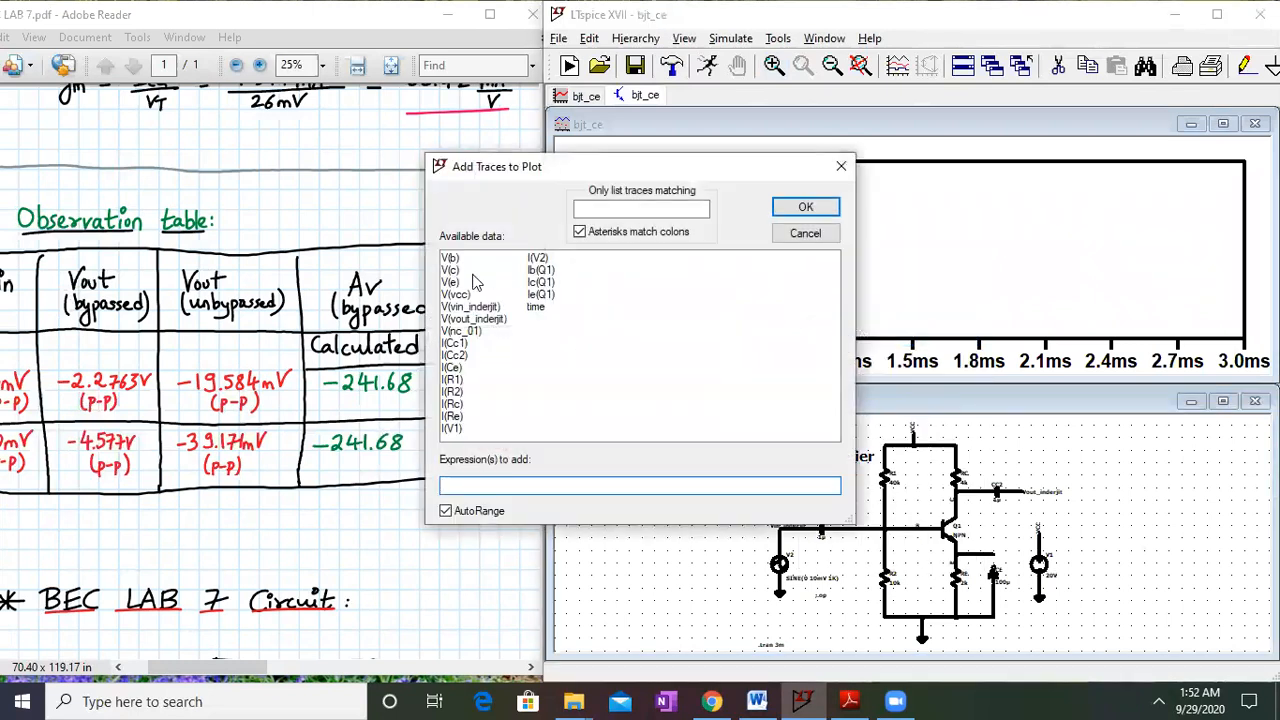
click(472, 307)
click(805, 207)
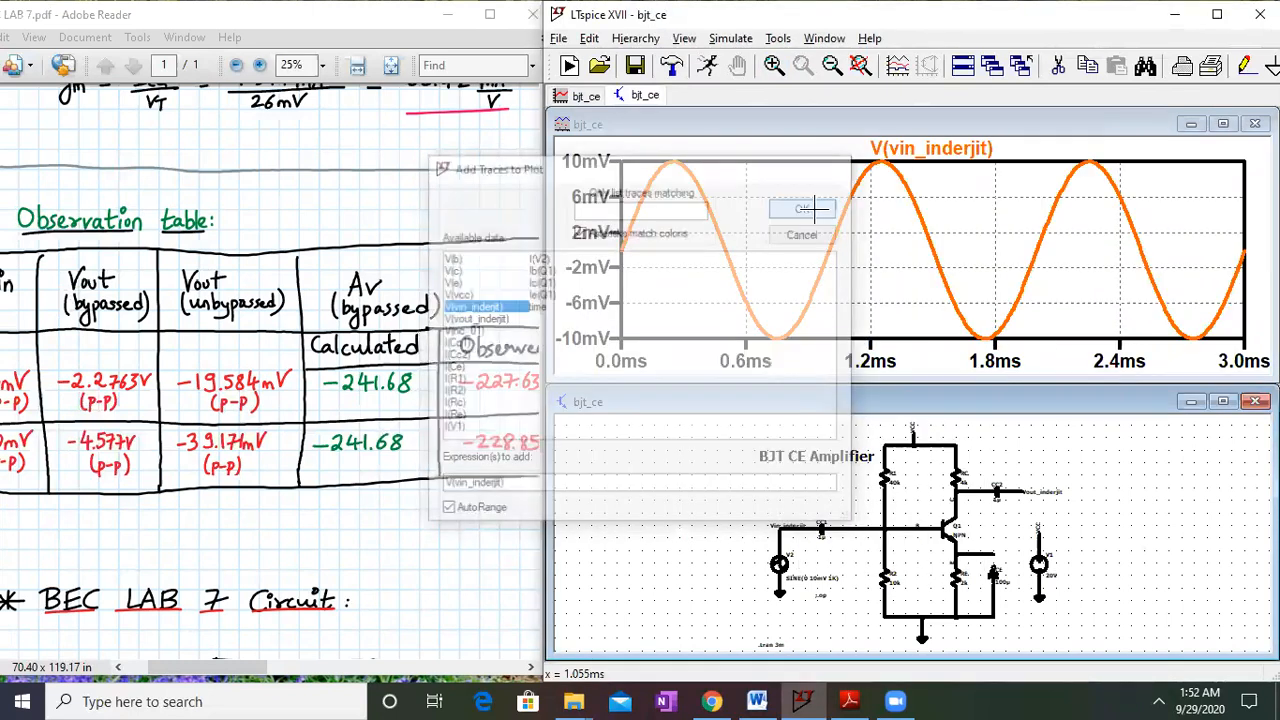
Add the Vout node voltage trace alongside Vin in the waveform plot and maximize the waveform window
right_click(807, 230)
click(842, 315)
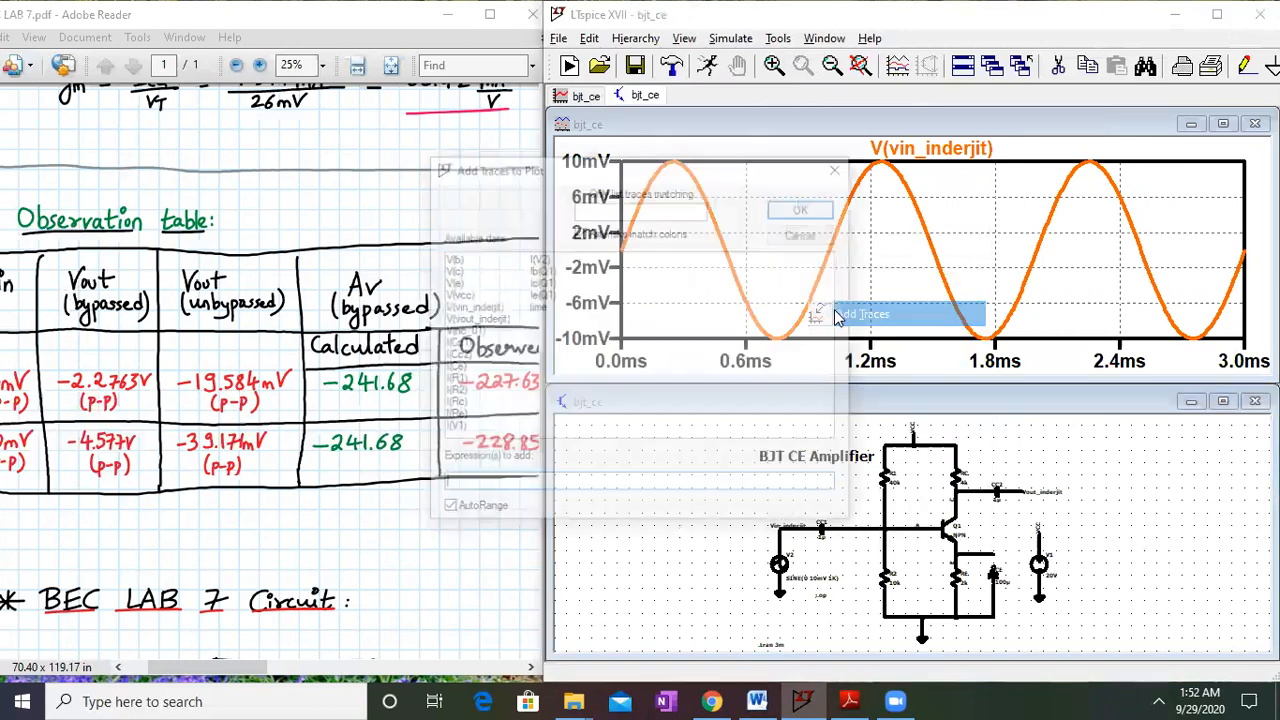
click(496, 320)
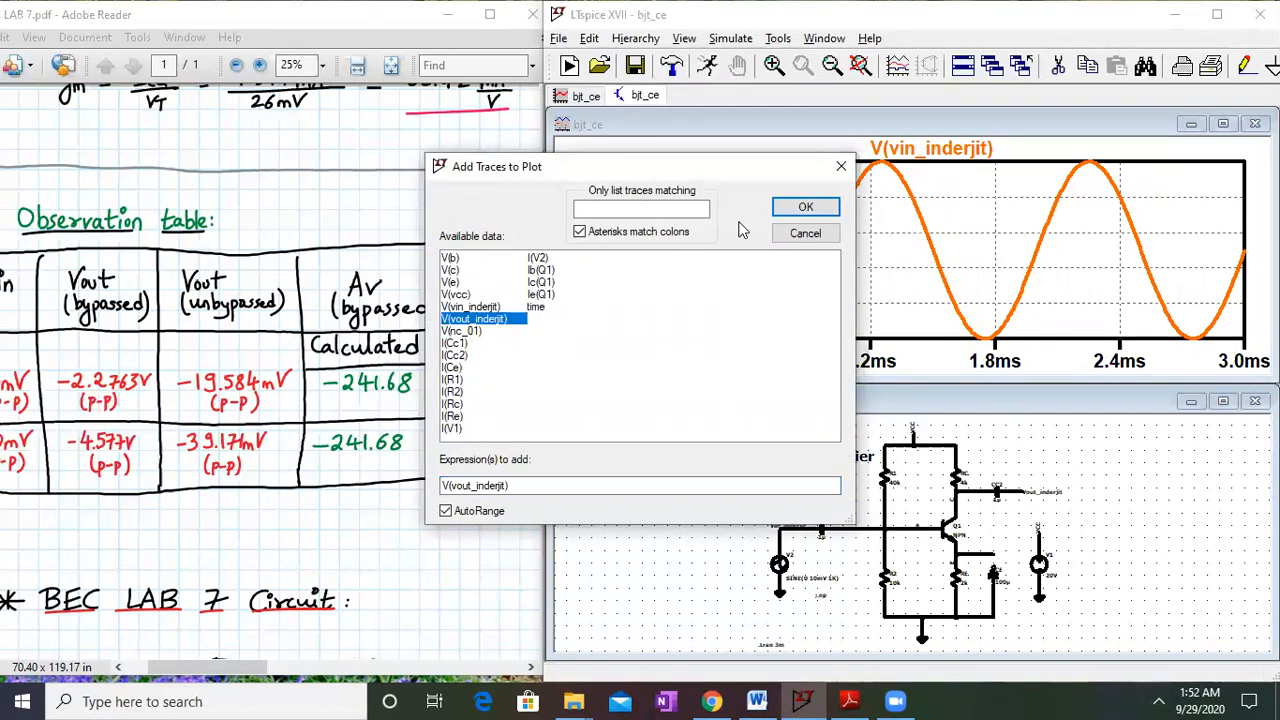
click(800, 206)
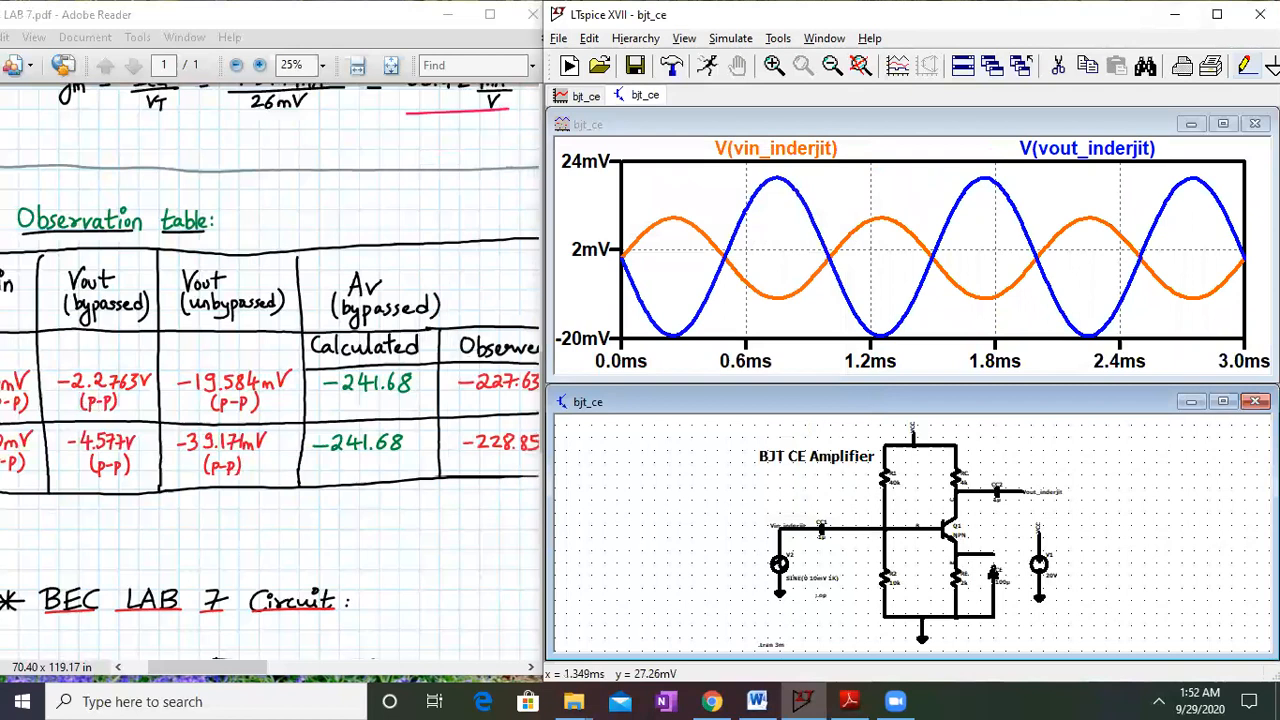
click(1226, 113)
click(1222, 122)
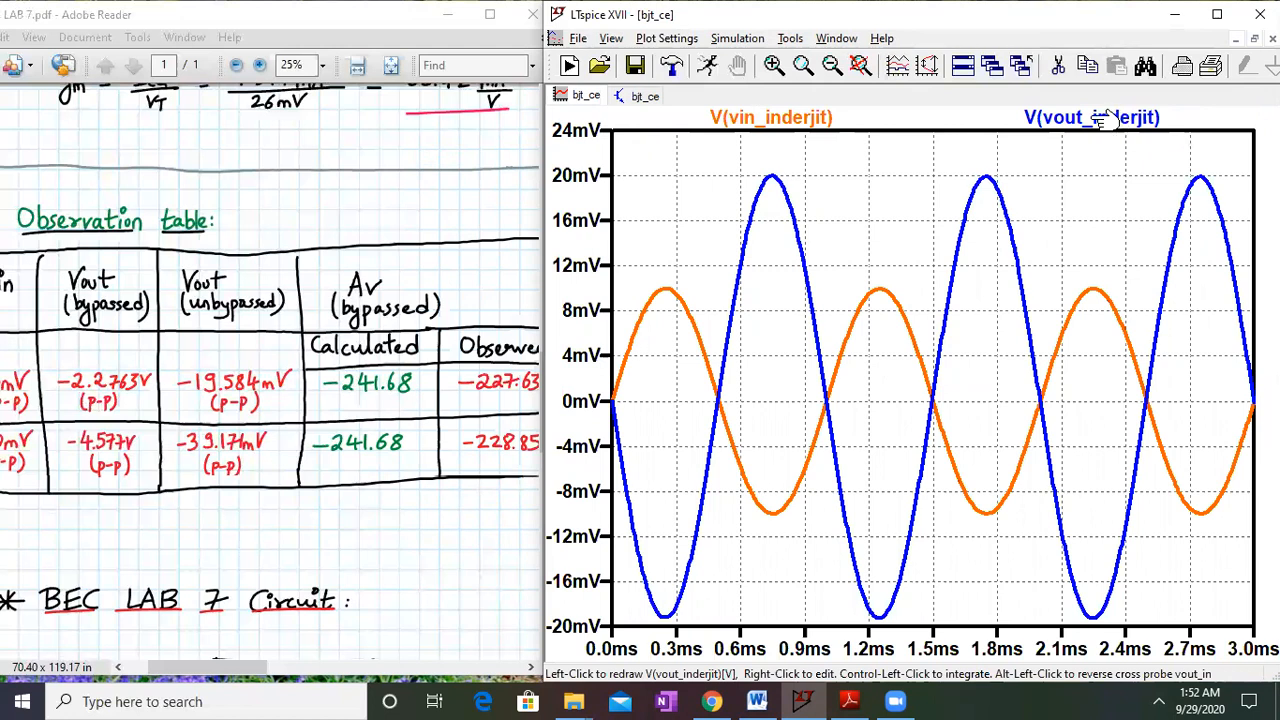
Attach two cursors to the Vout trace and place them on a trough and the following crest to measure its peak-to-peak voltage
click(1117, 118)
mouse_move(932, 400)
mouse_down()
mouse_move(945, 300)
mouse_move(989, 251)
mouse_up()
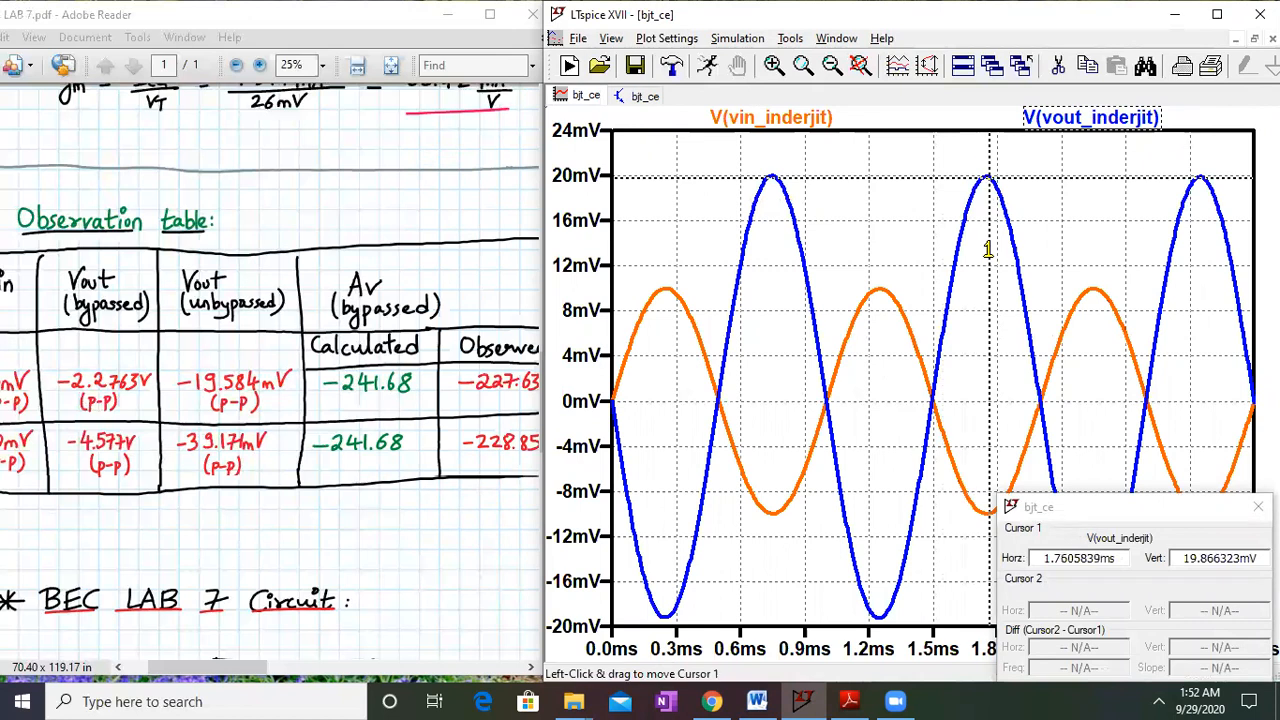
click(1070, 117)
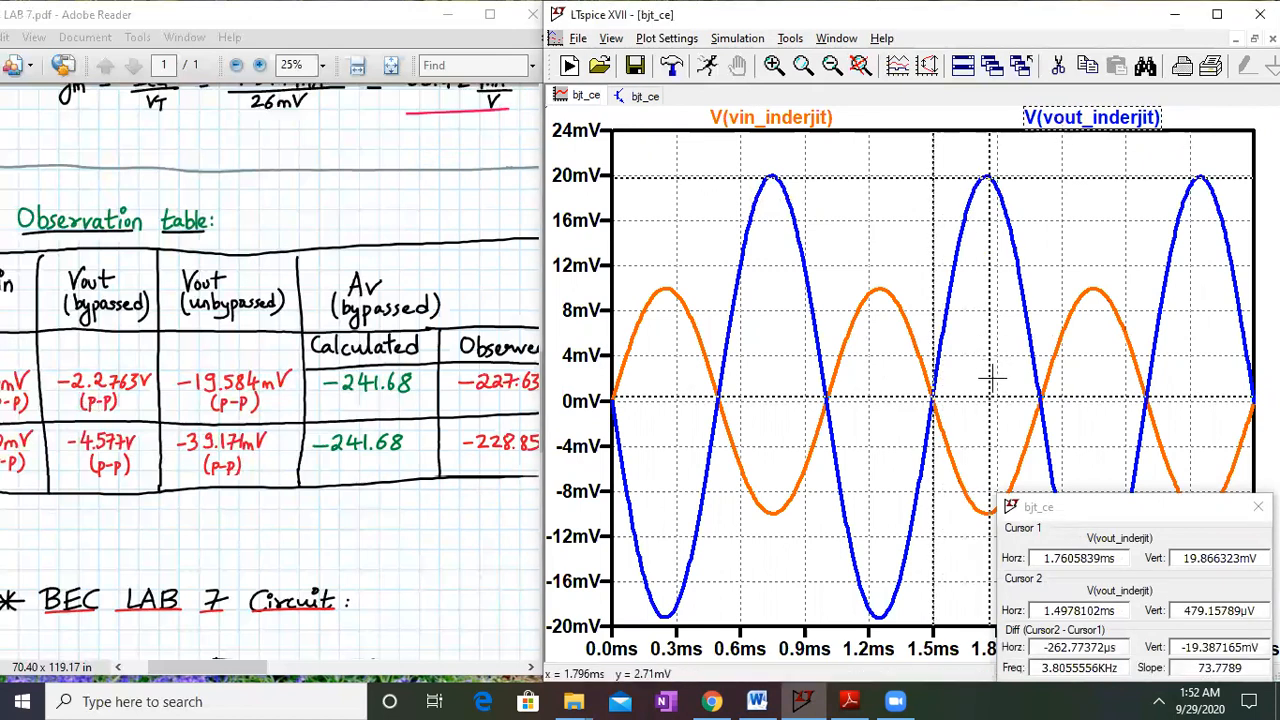
drag(986, 371, 874, 458)
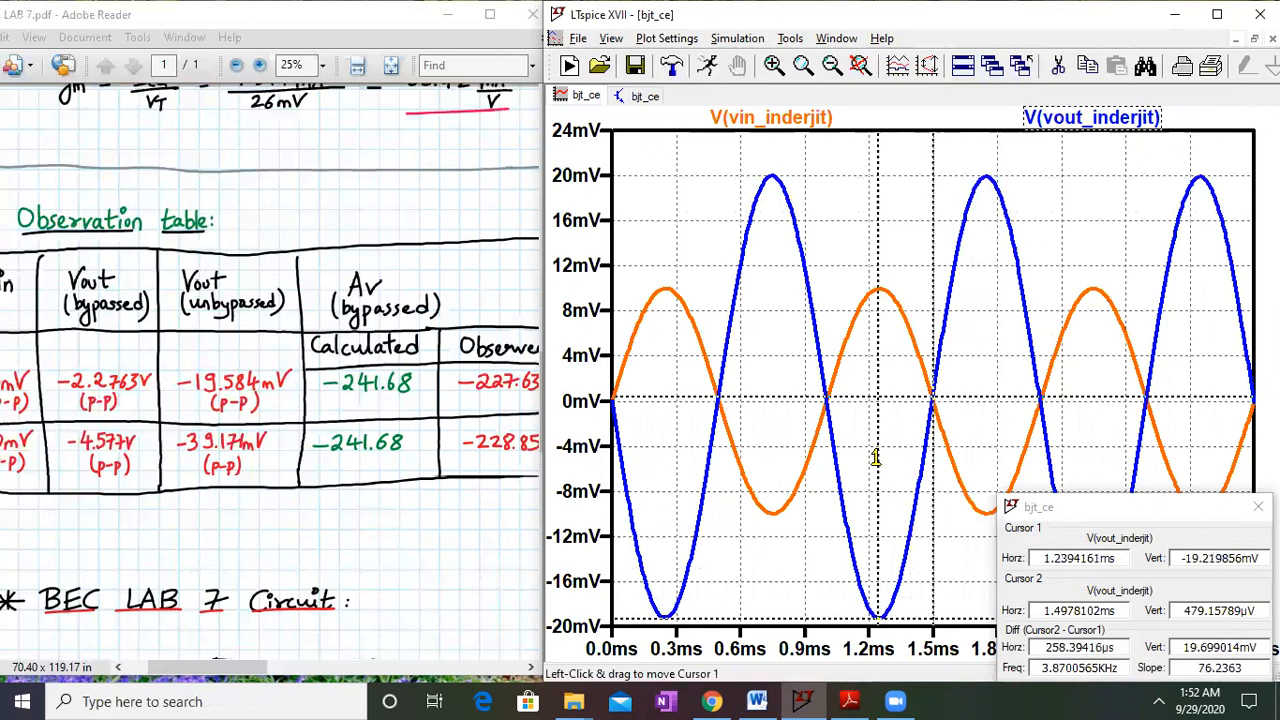
drag(931, 400, 988, 290)
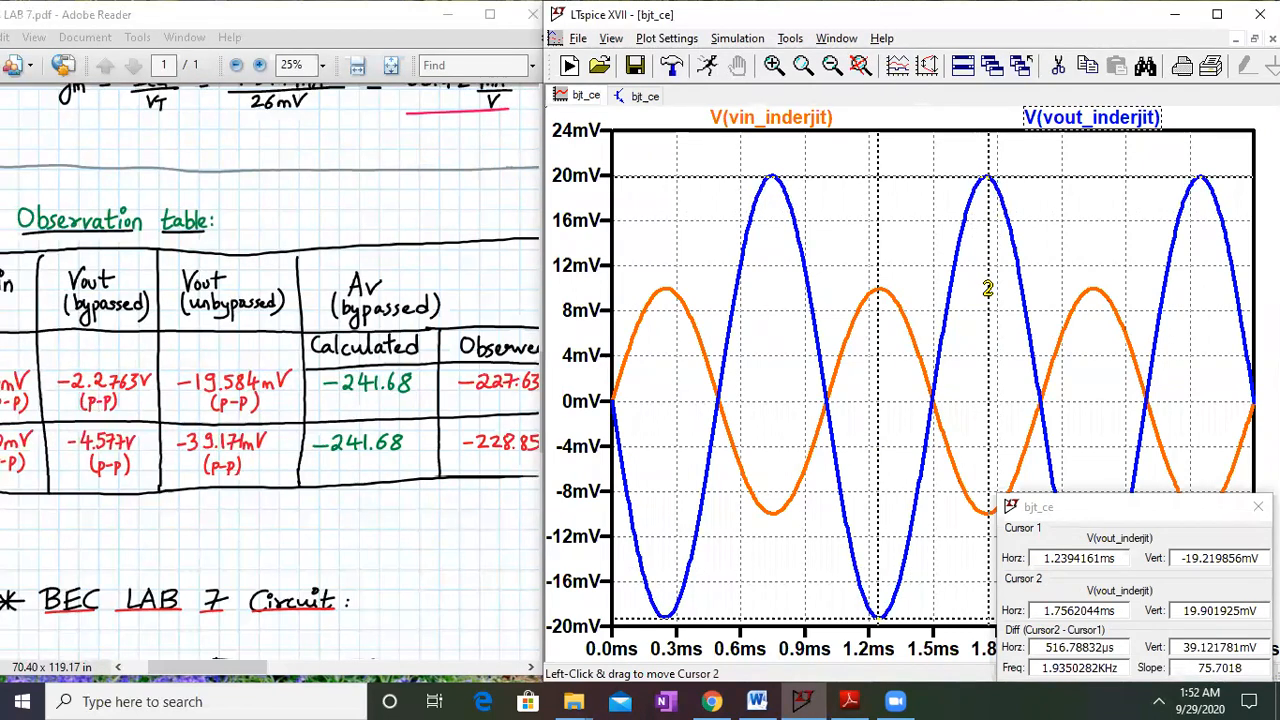
Compare the measurement with the notes' unbypassed Vout and gain entries, then close the cursor readout and return to the schematic
drag(177, 483, 226, 485)
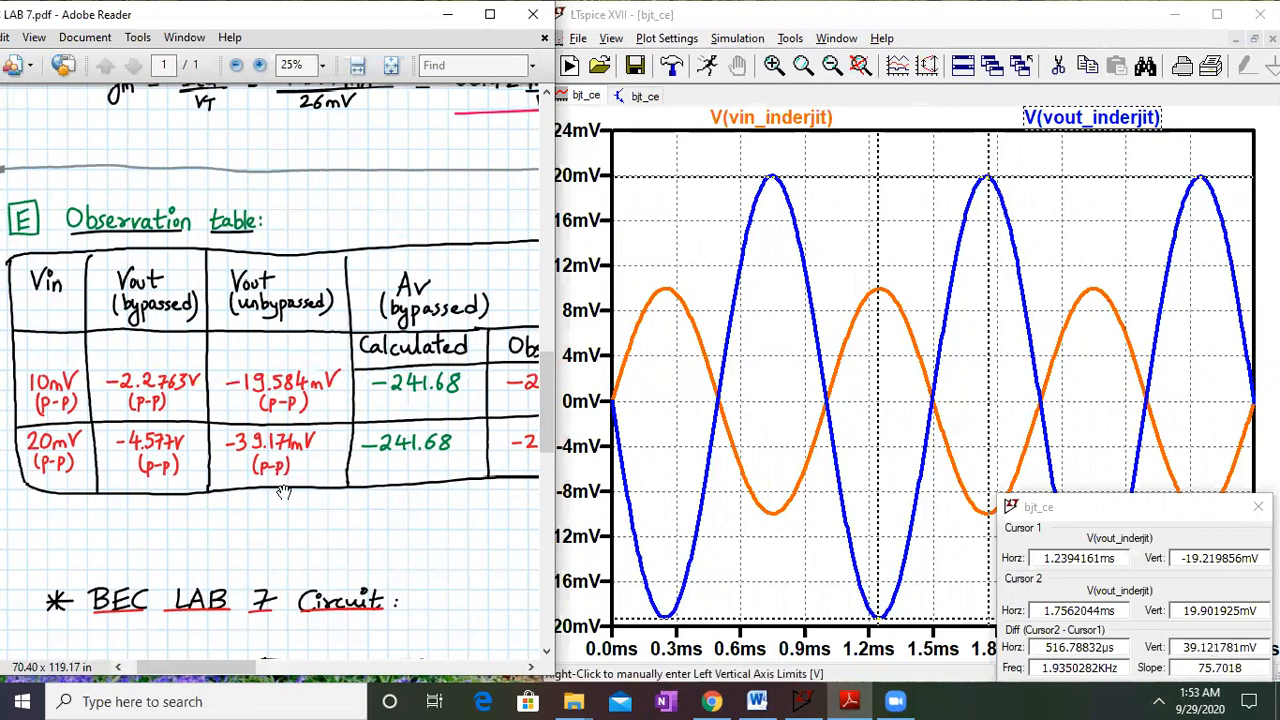
drag(443, 508, 60, 517)
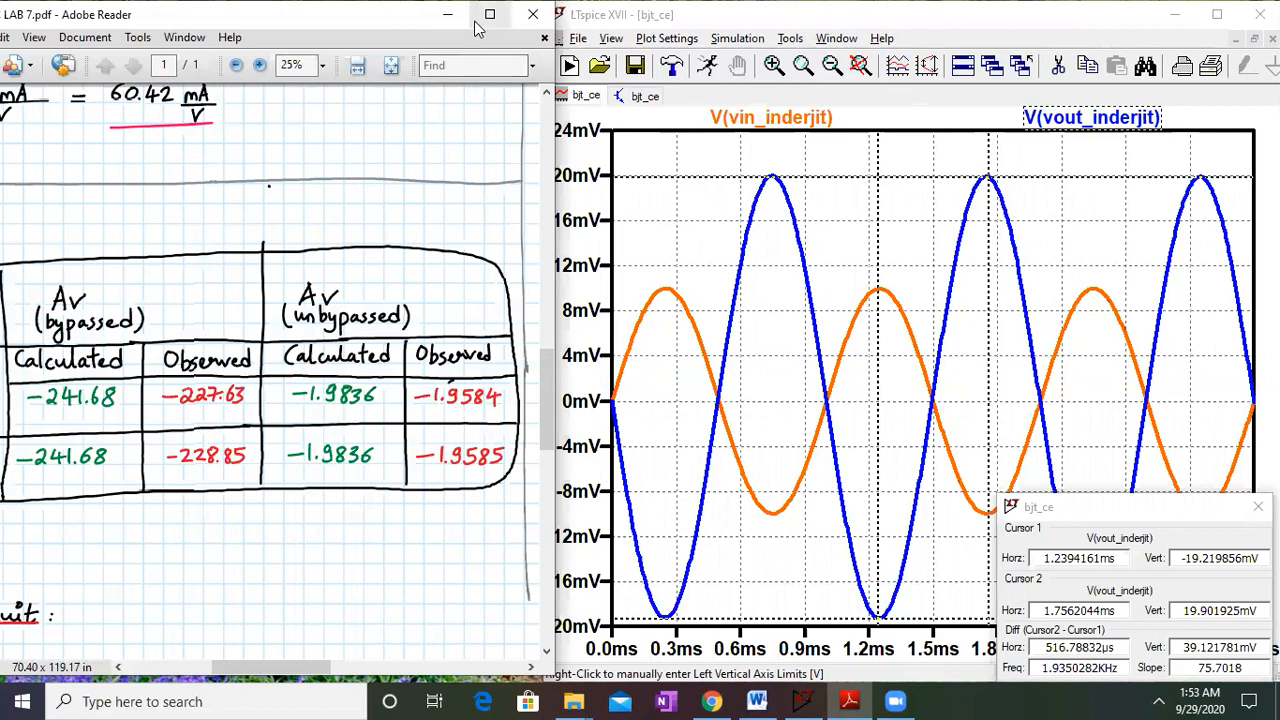
click(1258, 507)
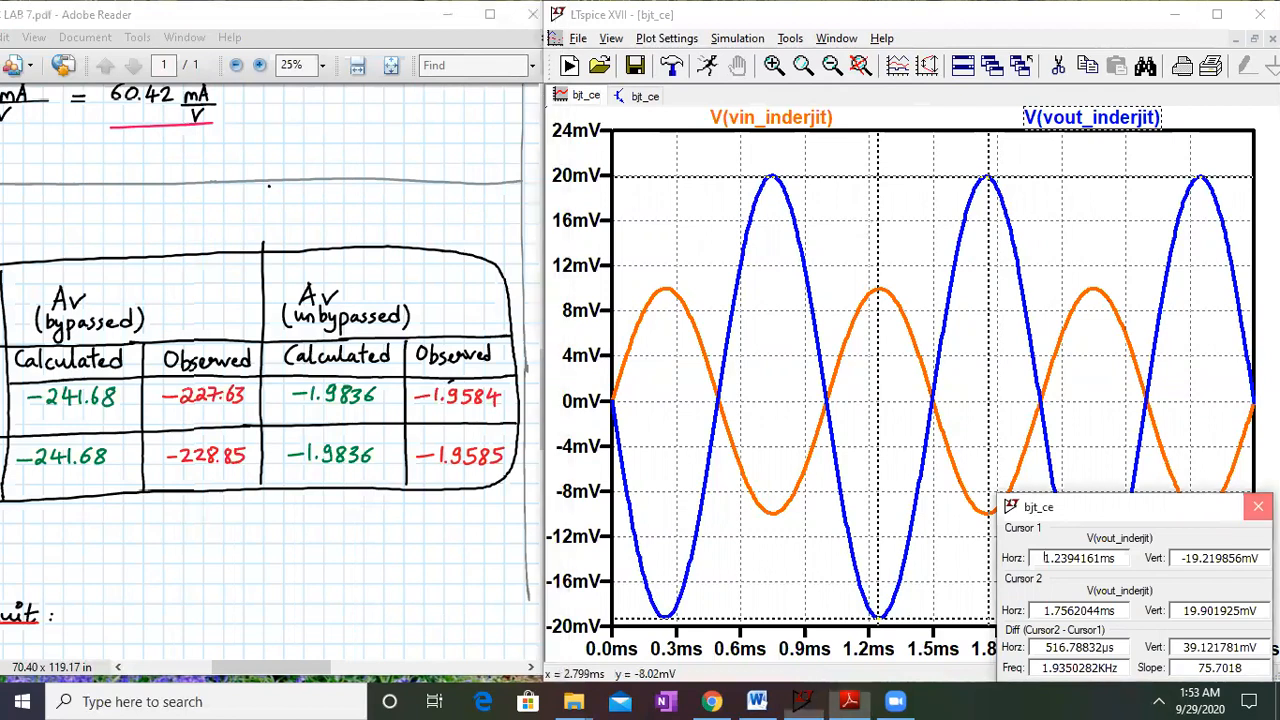
click(645, 97)
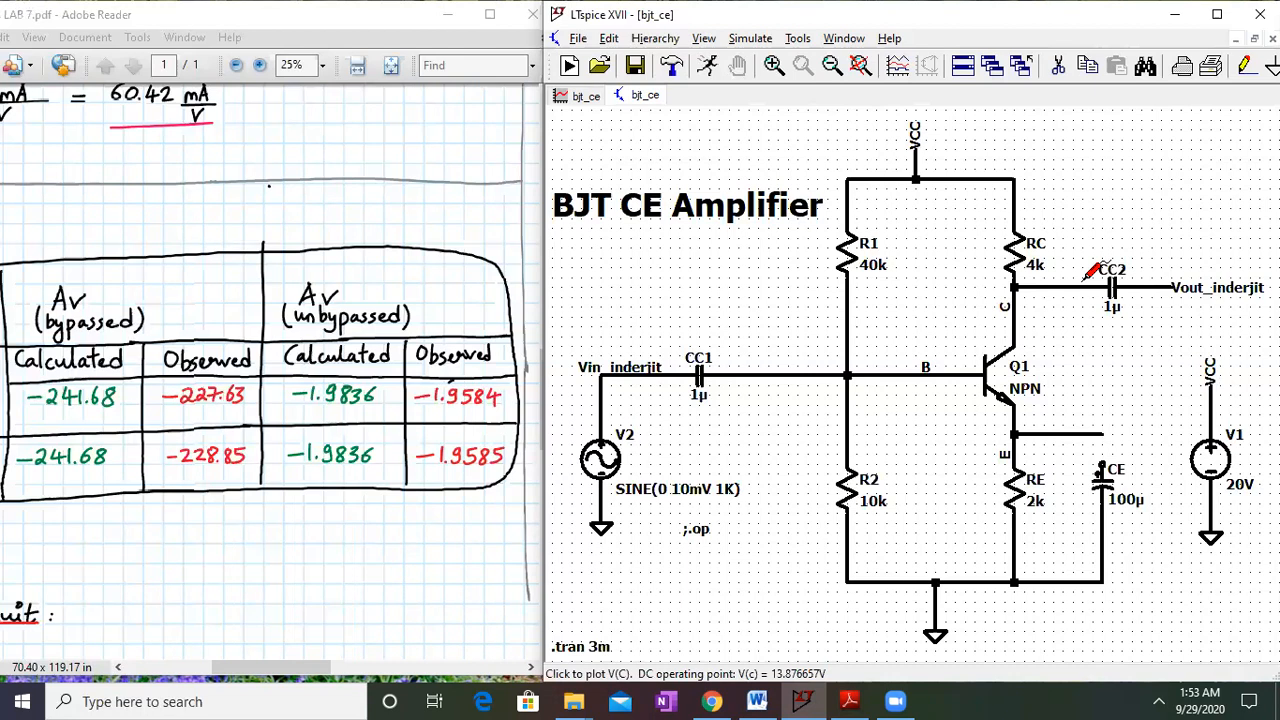
Maximize the lab notes and examine the observation table's calculated and observed gains for the unbypassed amplifier
click(492, 22)
click(491, 17)
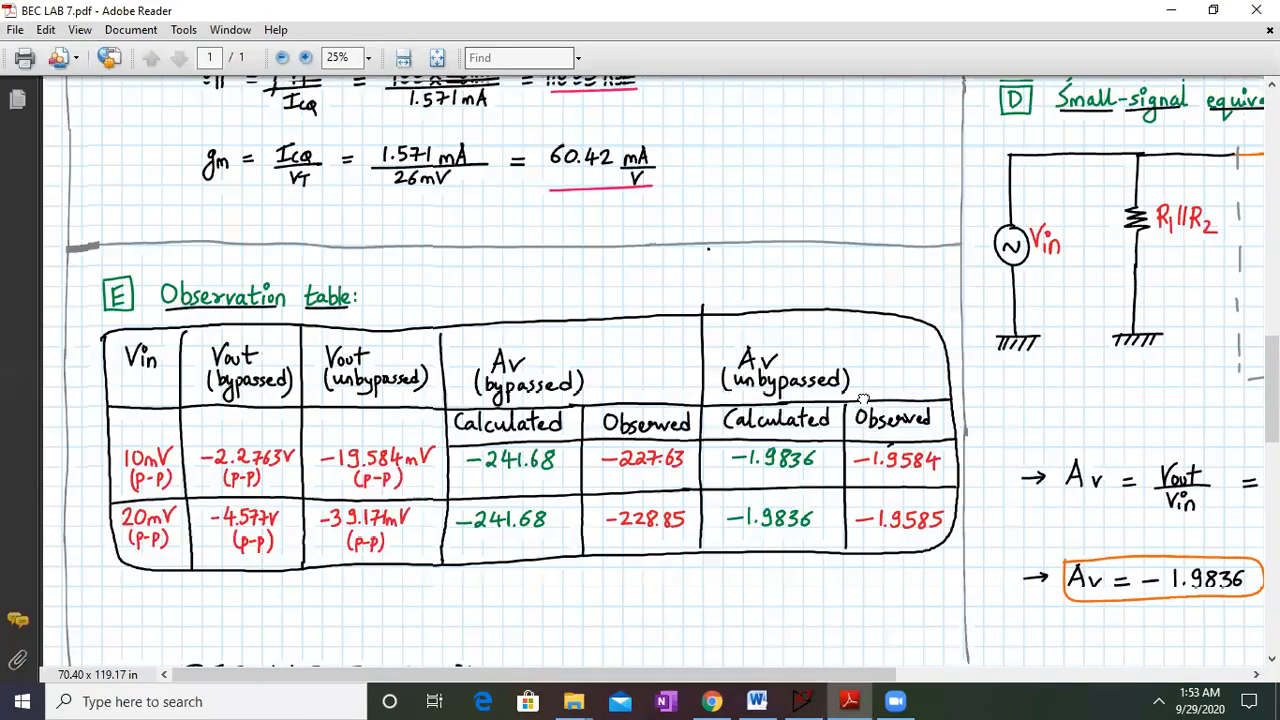
drag(415, 422, 413, 387)
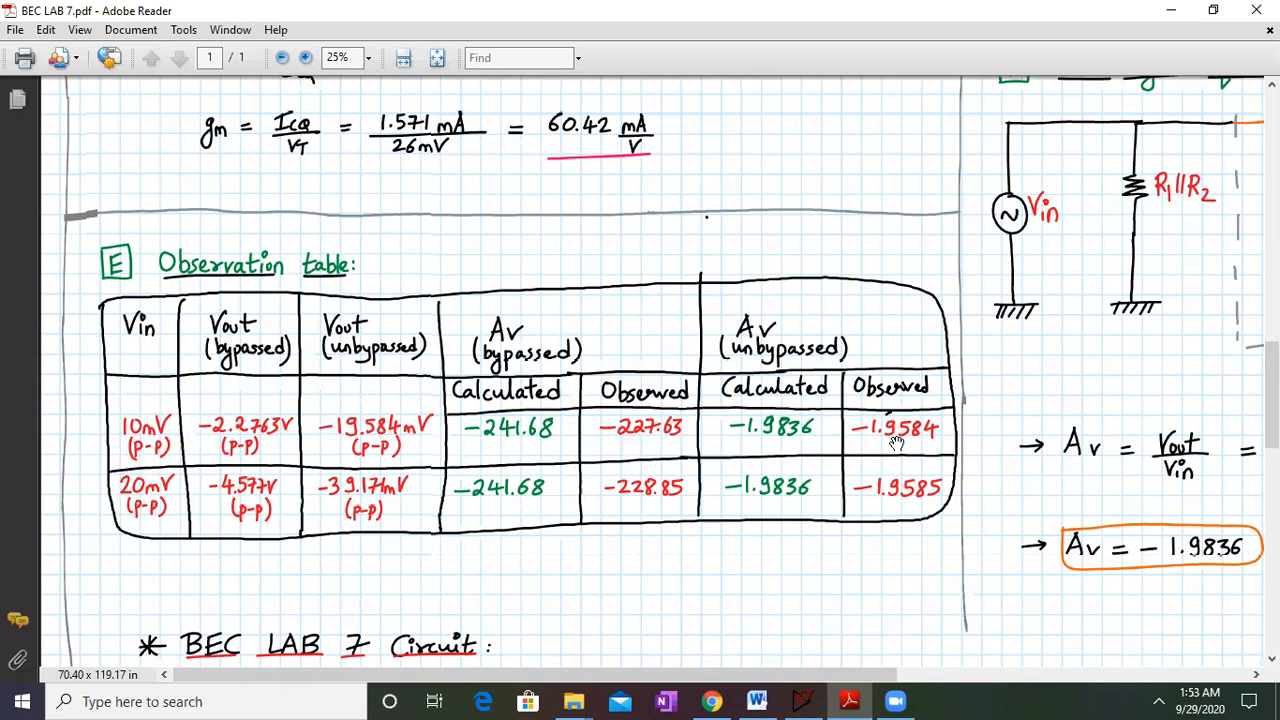
drag(989, 537, 985, 433)
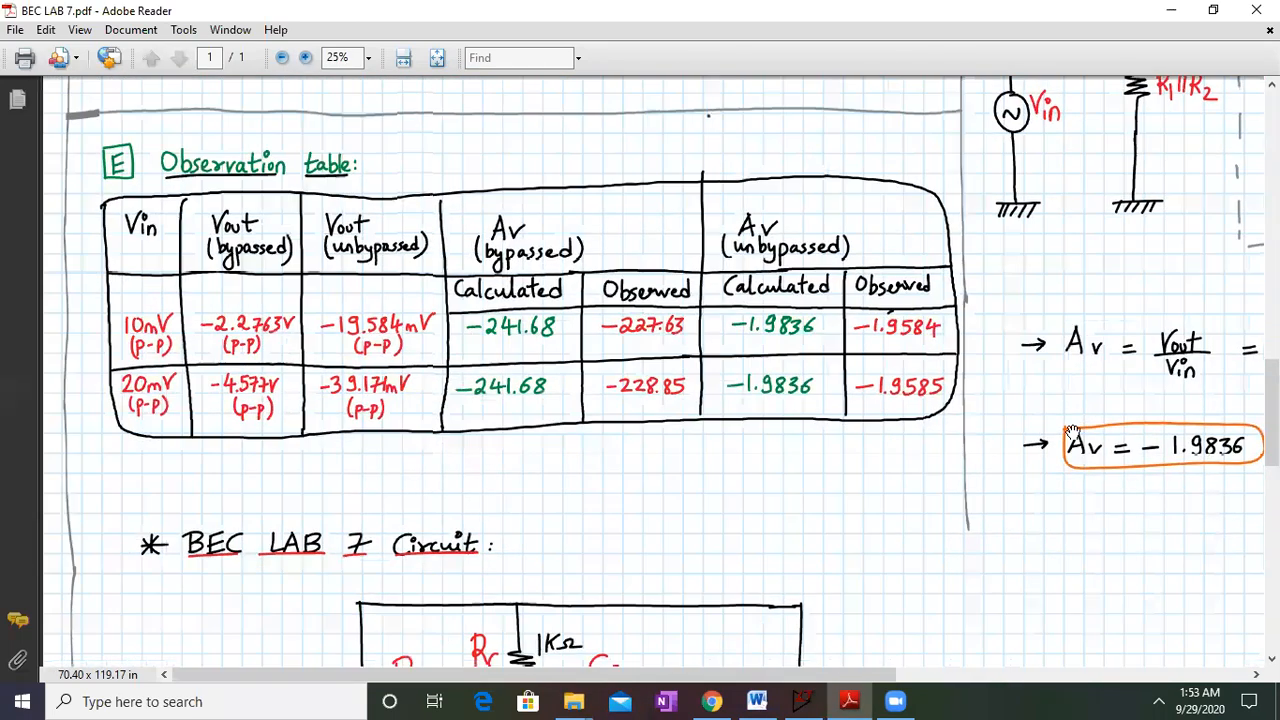
Review the notes' common emitter example circuit and compare it with the component values of the BEC LAB 7 circuit
scroll(702, 214, up, 15)
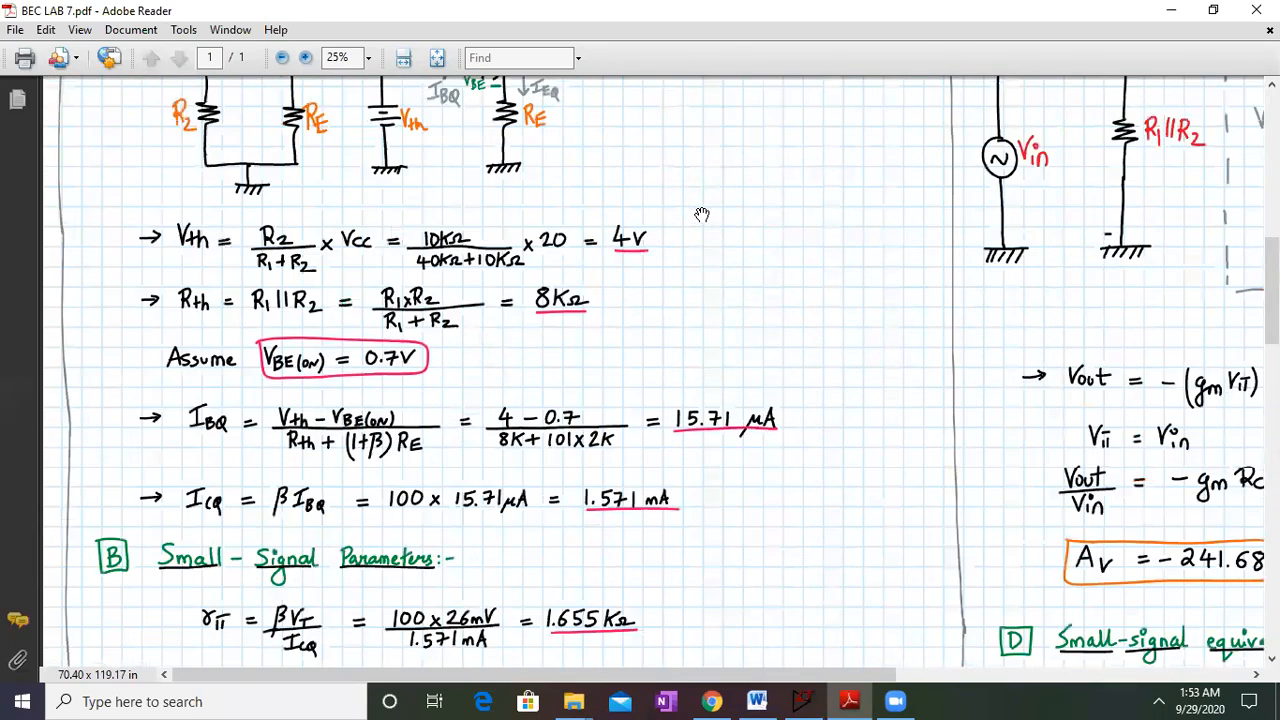
scroll(702, 214, up, 6)
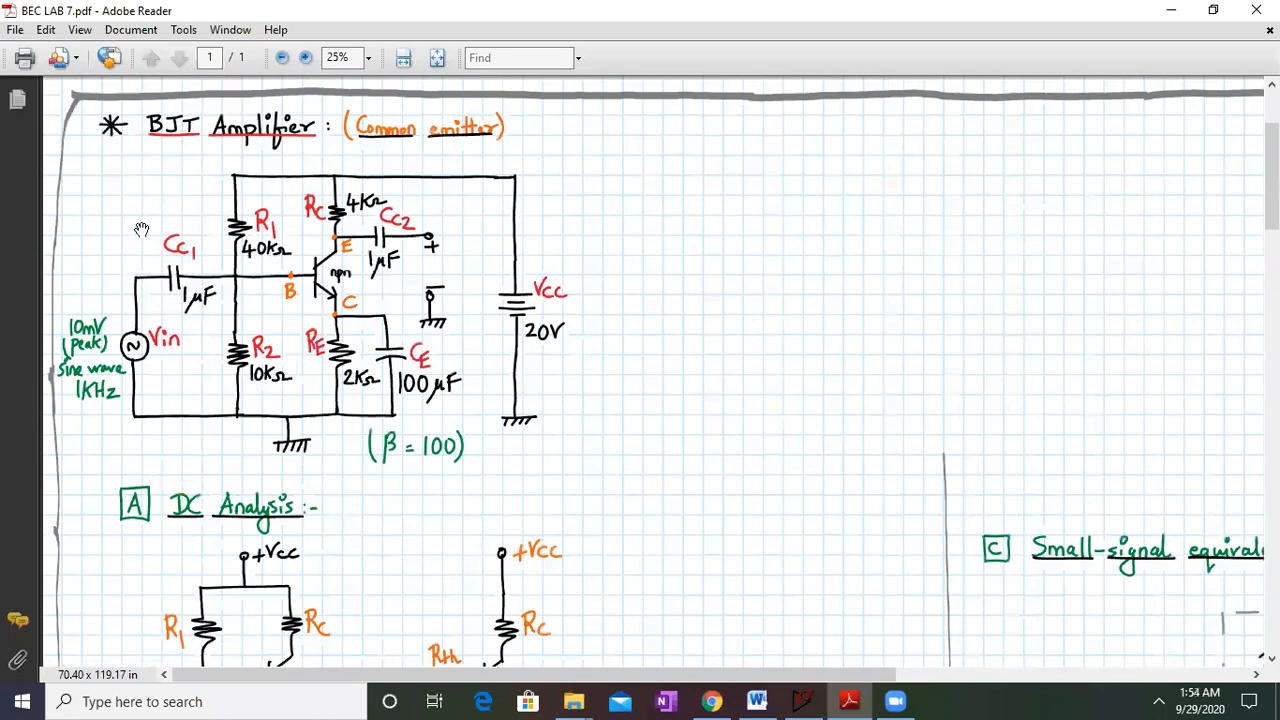
scroll(788, 439, up, 2)
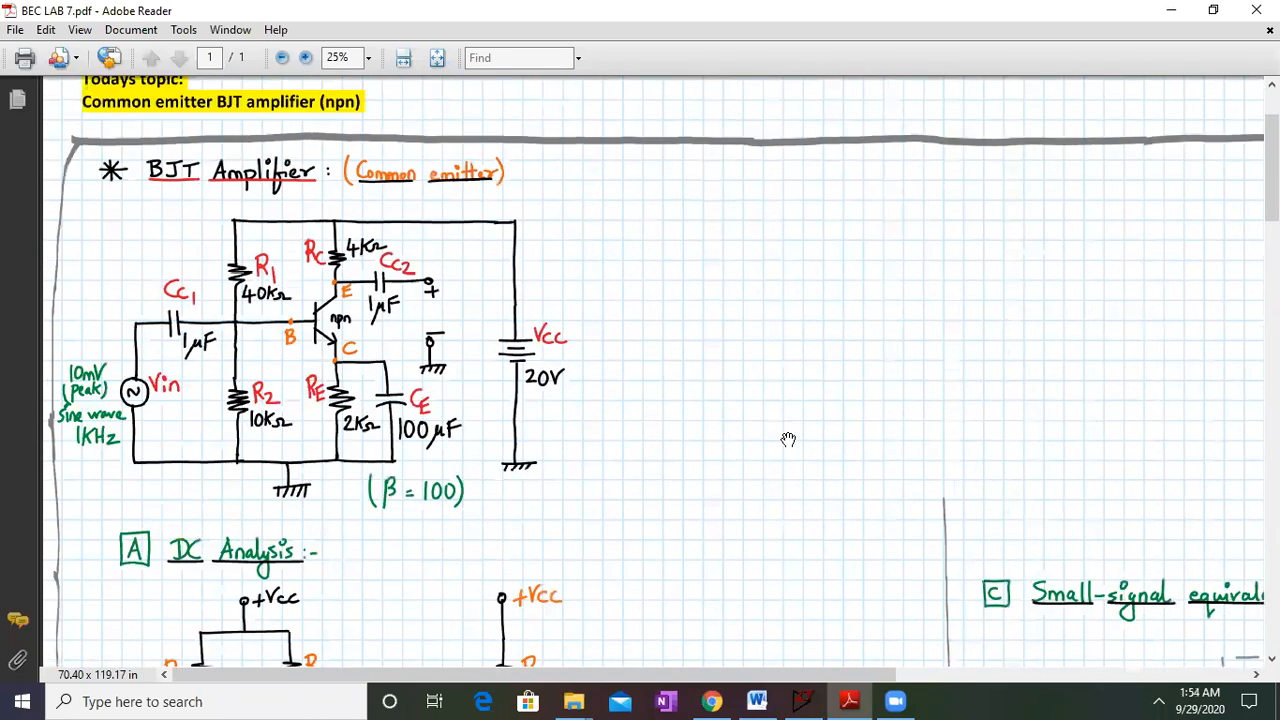
scroll(788, 439, down, 17)
scroll(788, 439, up, 18)
scroll(788, 439, down, 5)
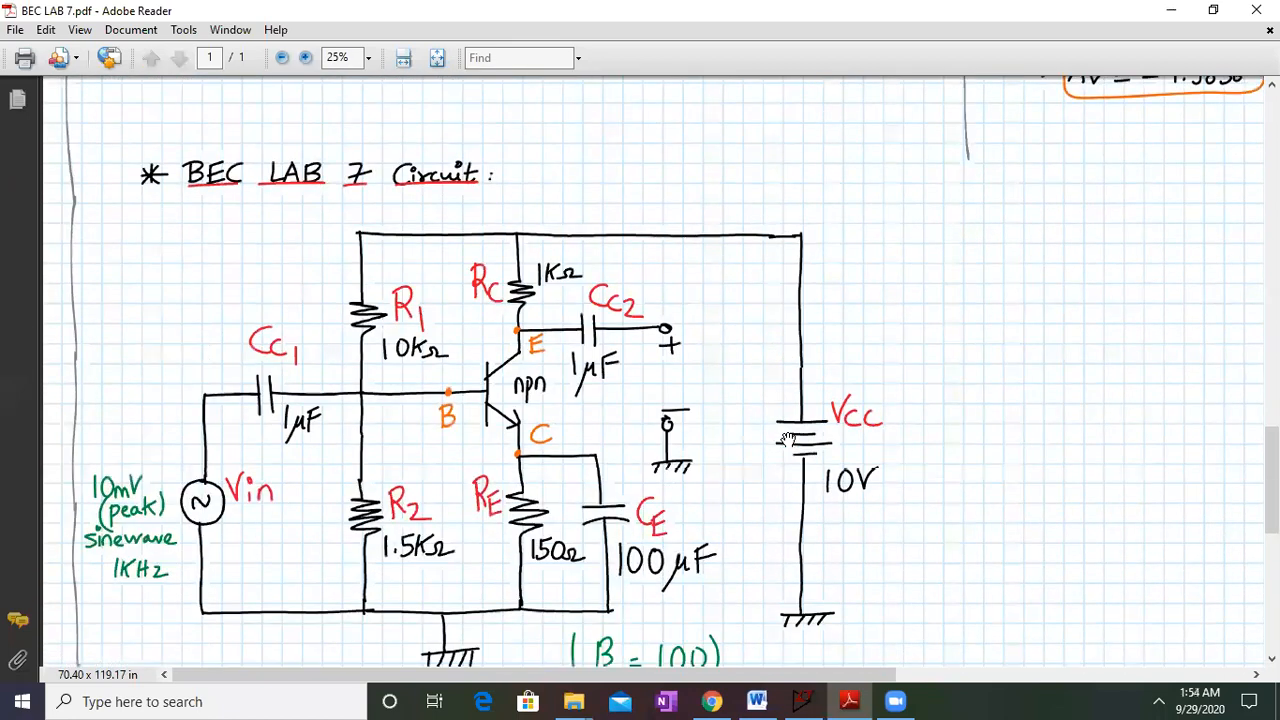
scroll(788, 439, down, 2)
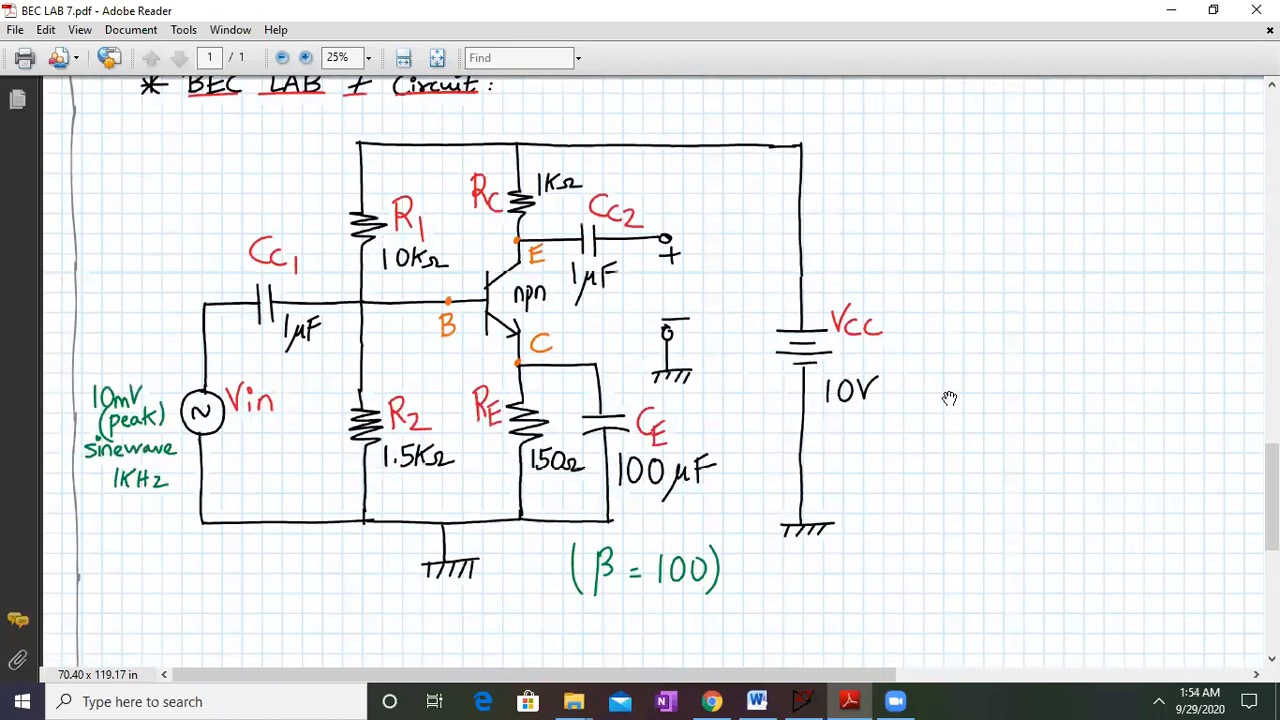
scroll(948, 435, up, 1)
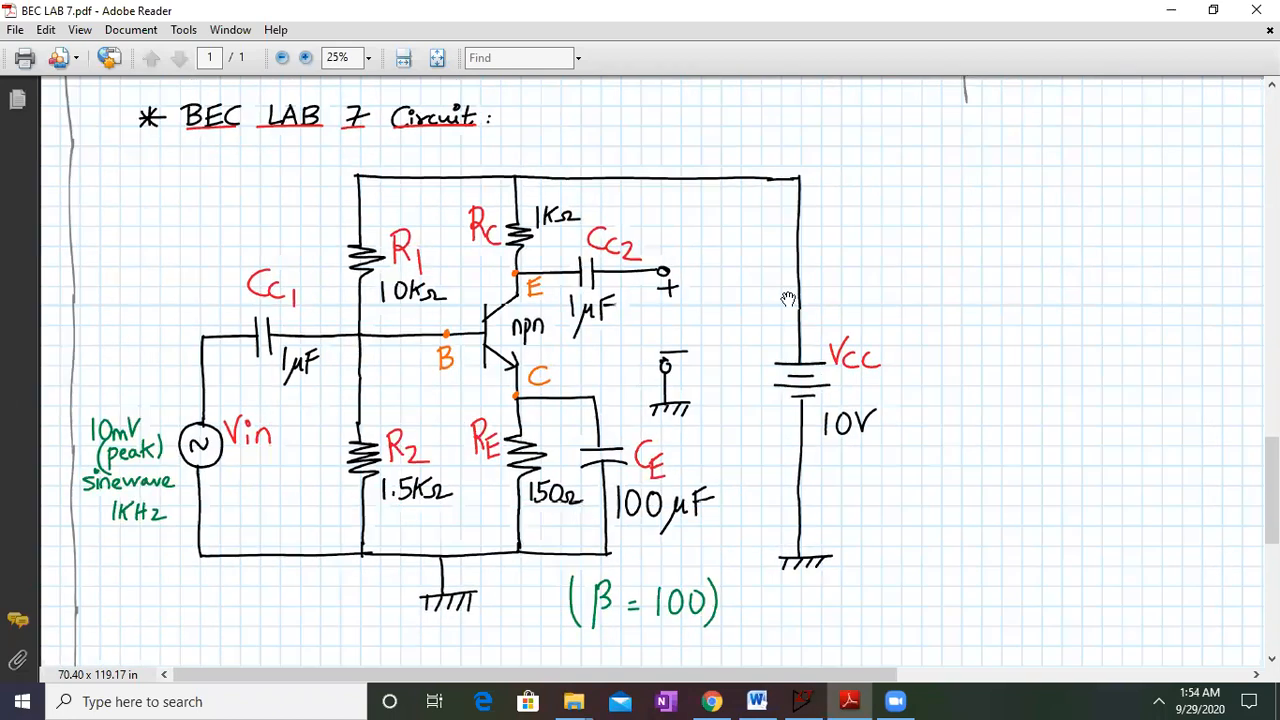
scroll(930, 264, up, 3)
scroll(930, 264, up, 10)
scroll(930, 264, down, 6)
scroll(930, 264, down, 8)
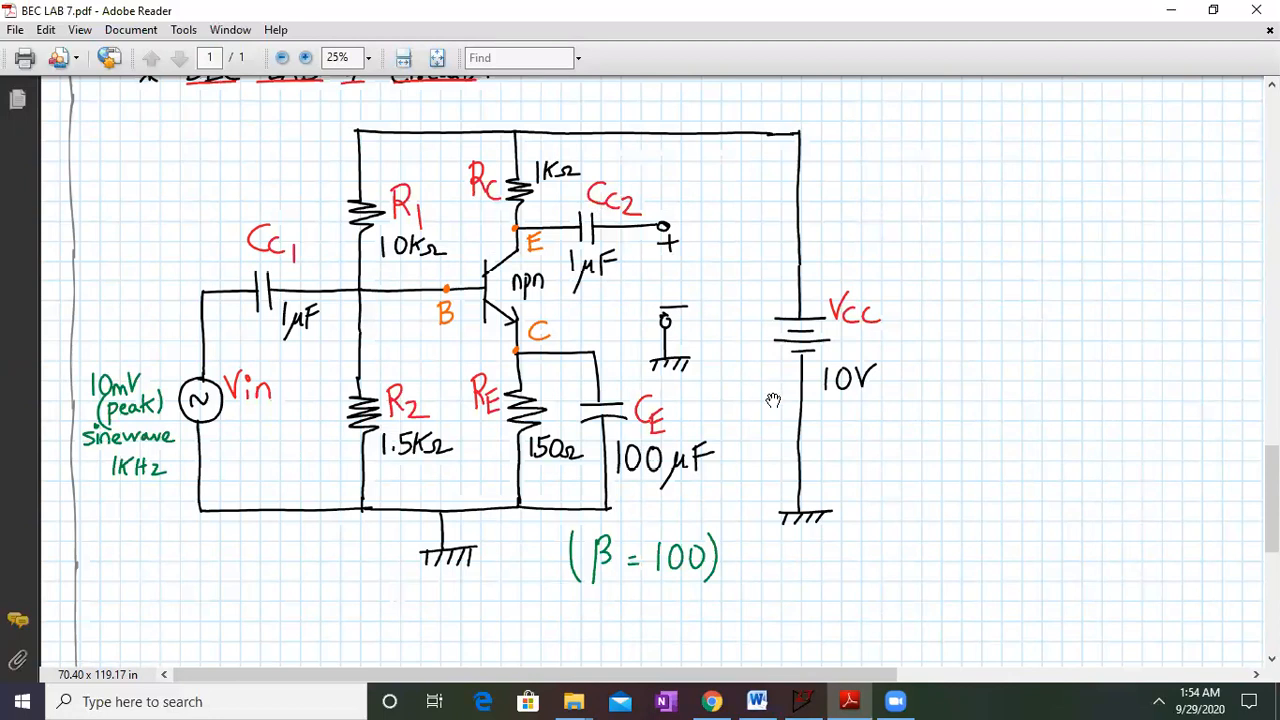
Examine the blank observation table for the BEC LAB 7 circuit, including its 20mV peak-to-peak row and gain columns
scroll(772, 400, down, 8)
drag(1074, 503, 971, 443)
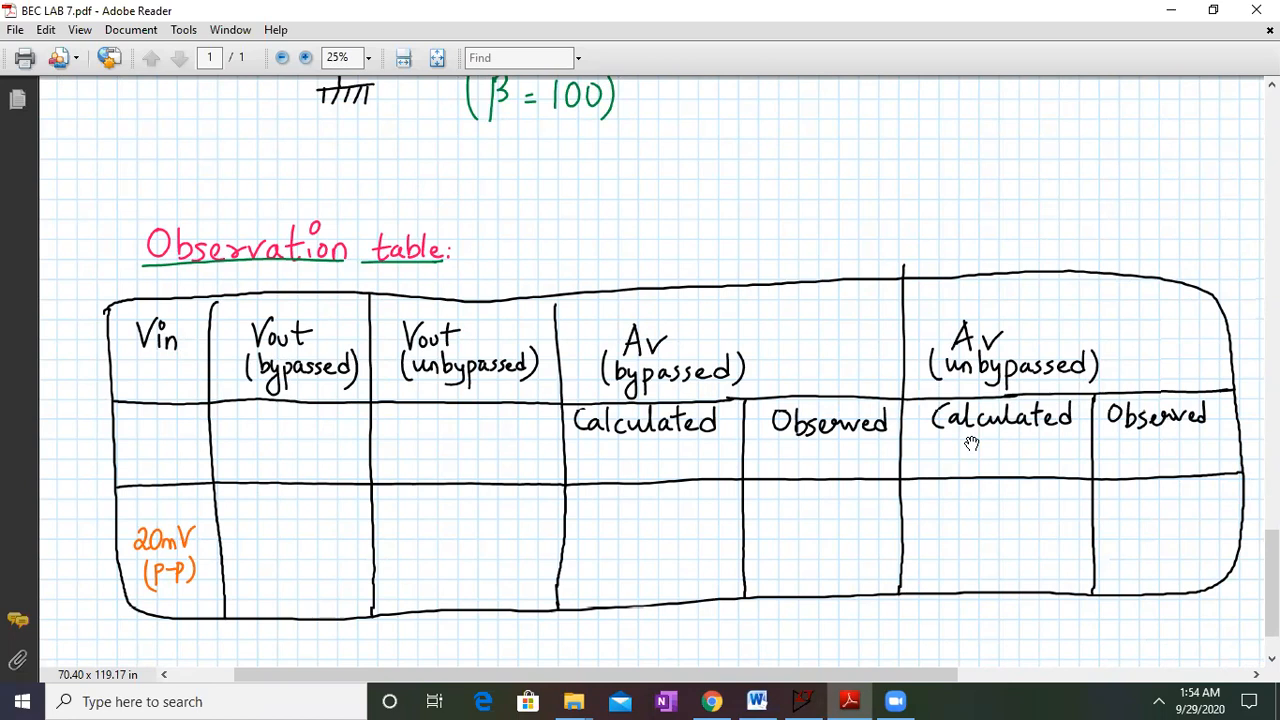
drag(877, 514, 874, 283)
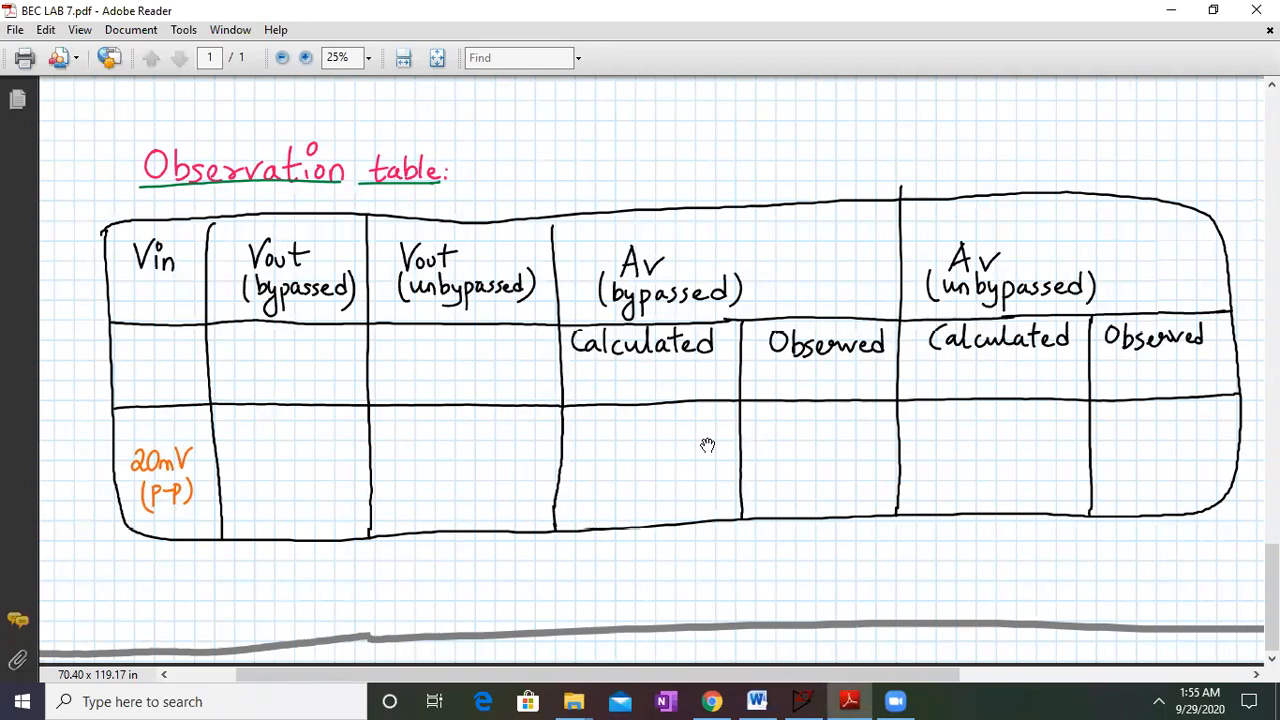
drag(1073, 594, 648, 594)
Go back to the BEC LAB 7 circuit diagram and reread its resistor, capacitor, supply and beta values
drag(236, 253, 762, 696)
drag(793, 546, 876, 706)
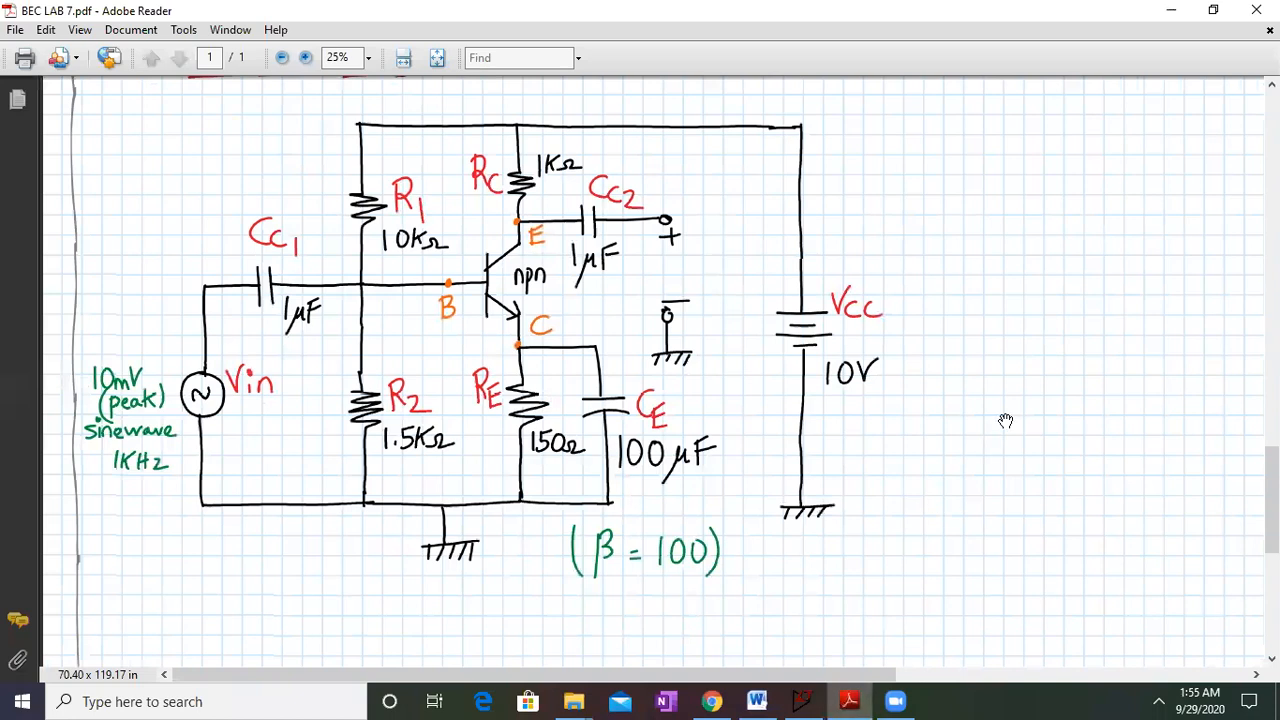
drag(1006, 423, 1014, 453)
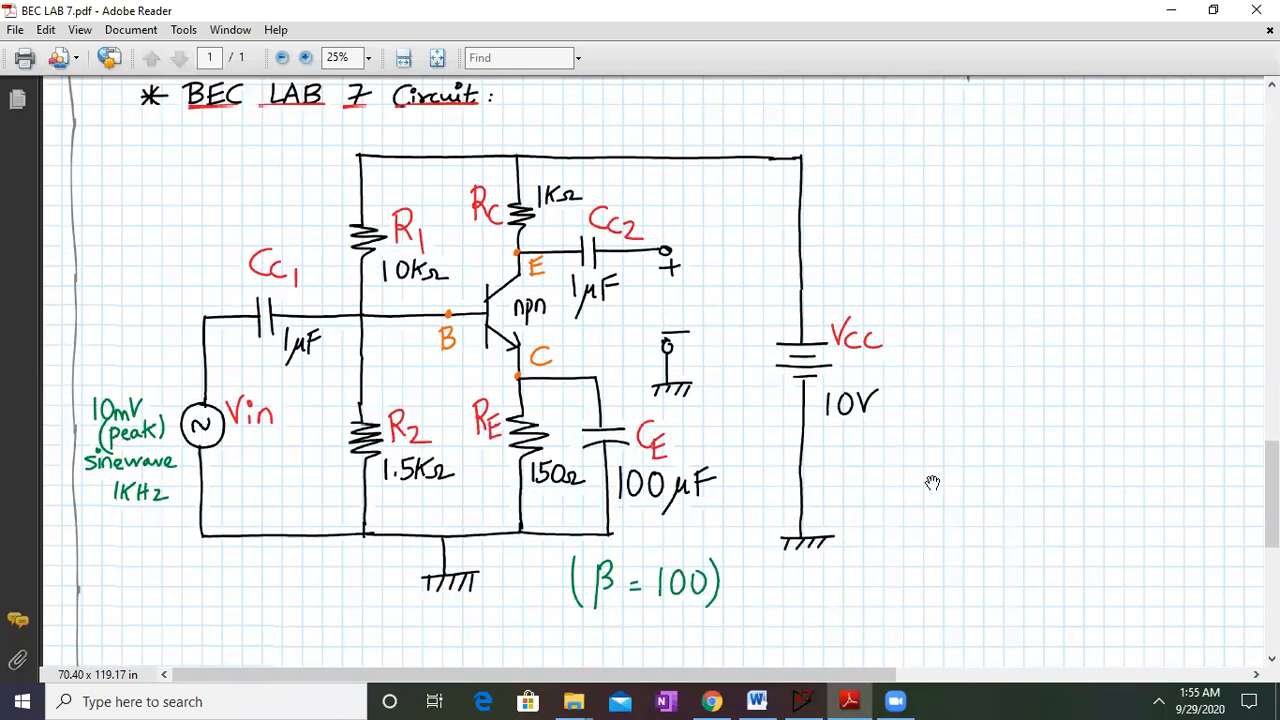
scroll(932, 483, up, 1)
scroll(932, 483, down, 1)
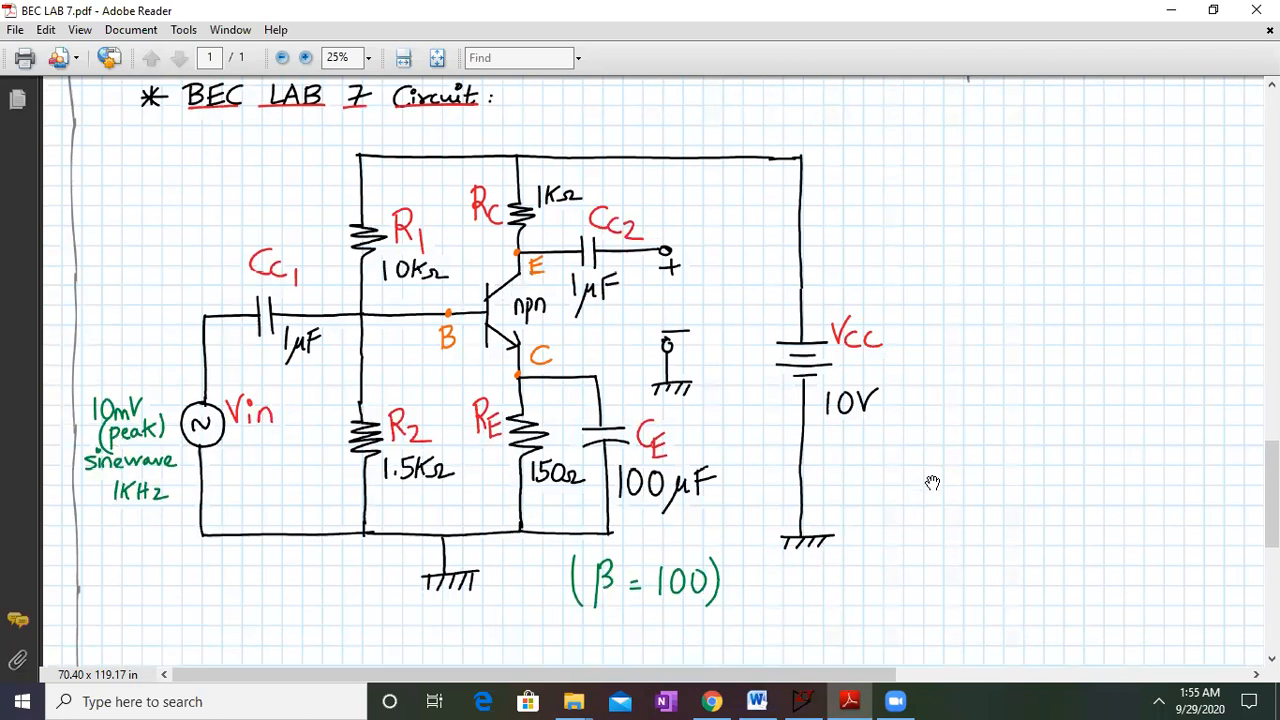
Minimize the lab notes, maximize LTspice and close the waveform window so only the schematic stays open
click(1171, 10)
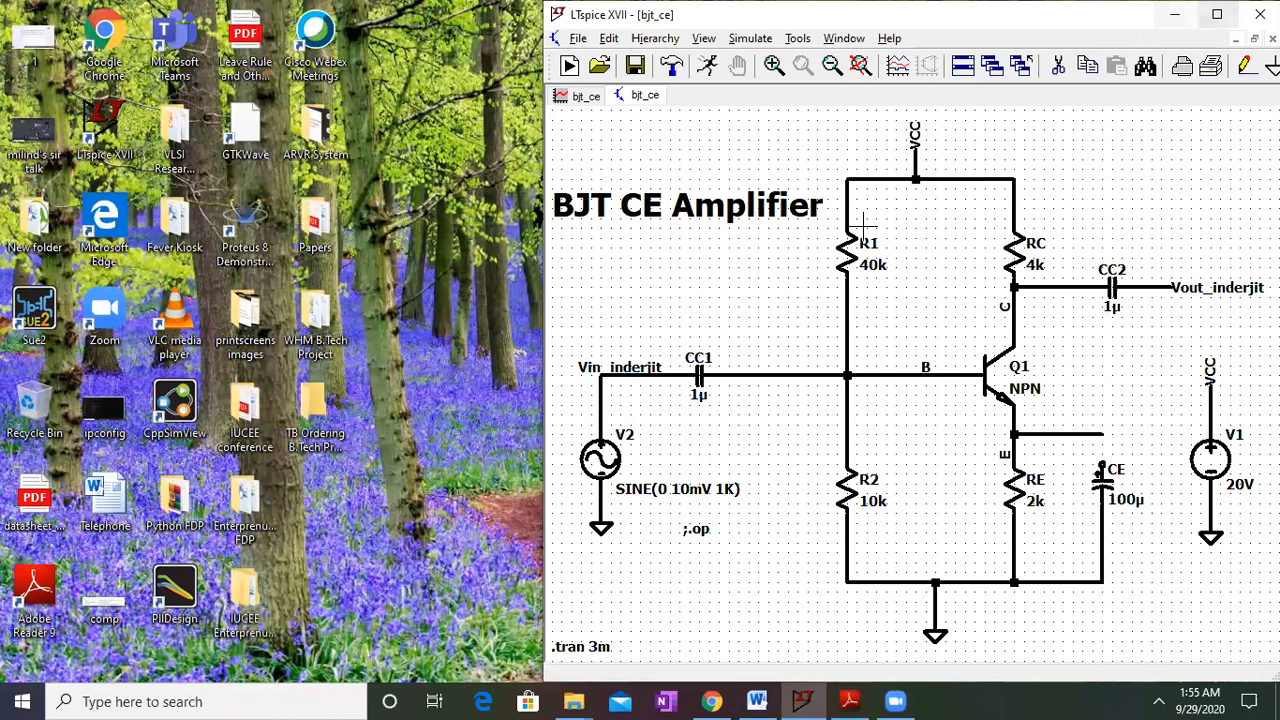
click(1217, 14)
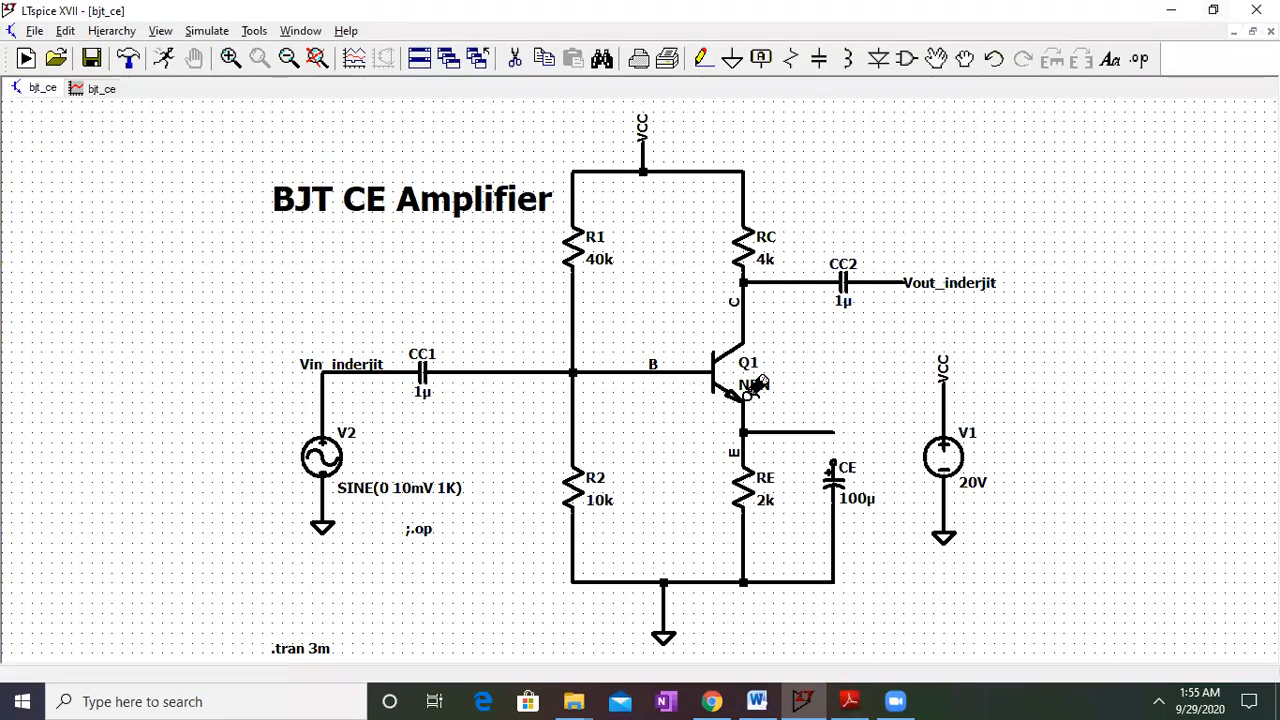
click(100, 95)
right_click(100, 95)
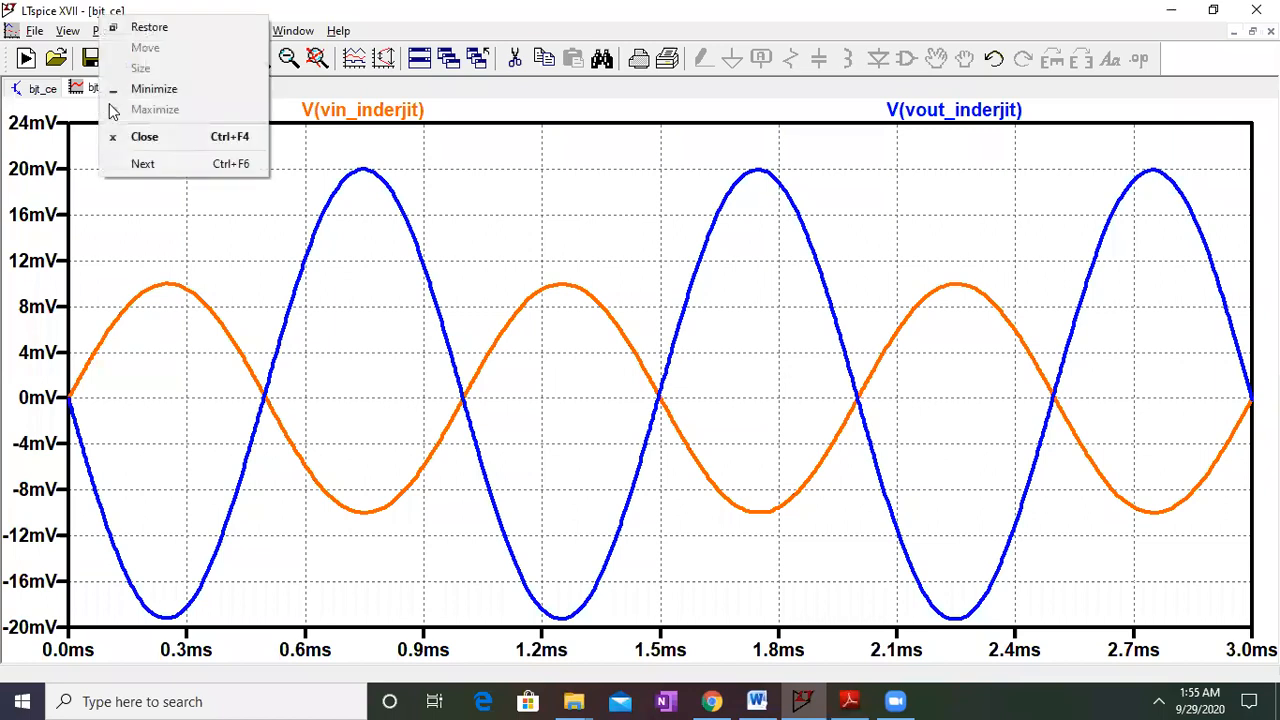
click(140, 137)
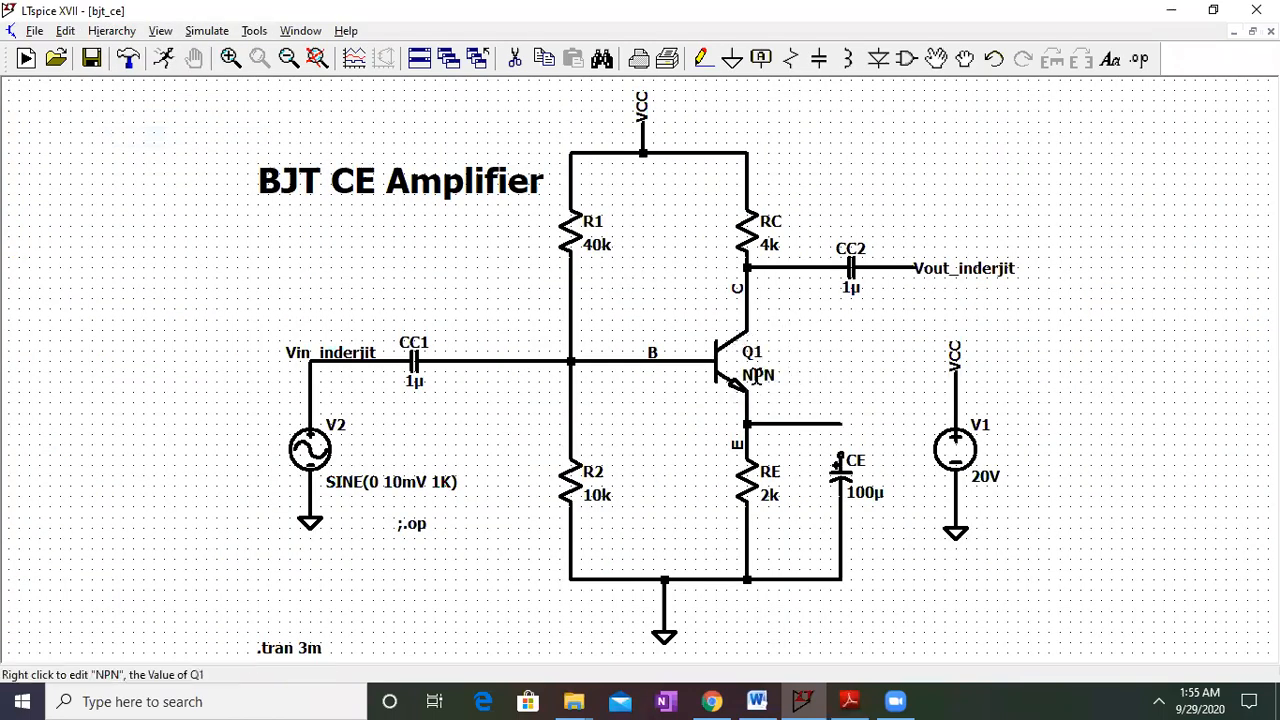
Add the SPICE directive .model npn1 npn(bf=100) and place it between the .op and .tran 3m texts on the schematic
click(878, 58)
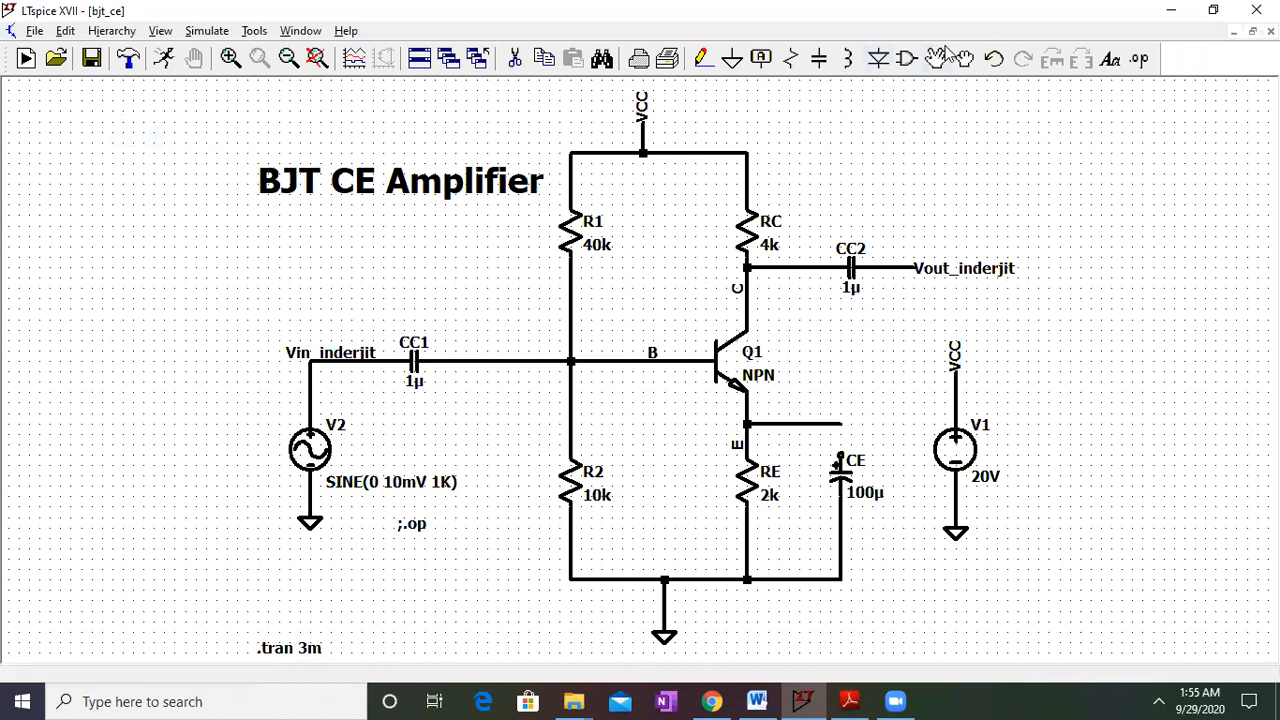
click(1141, 61)
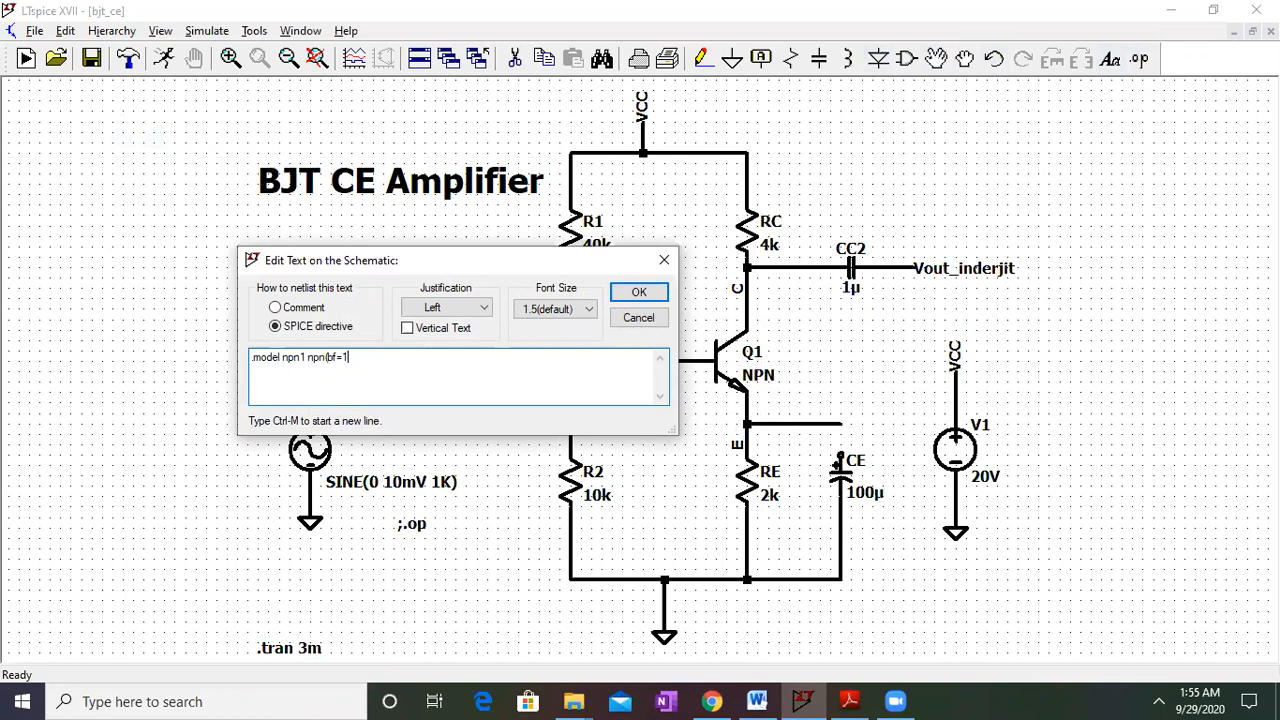
key(Return)
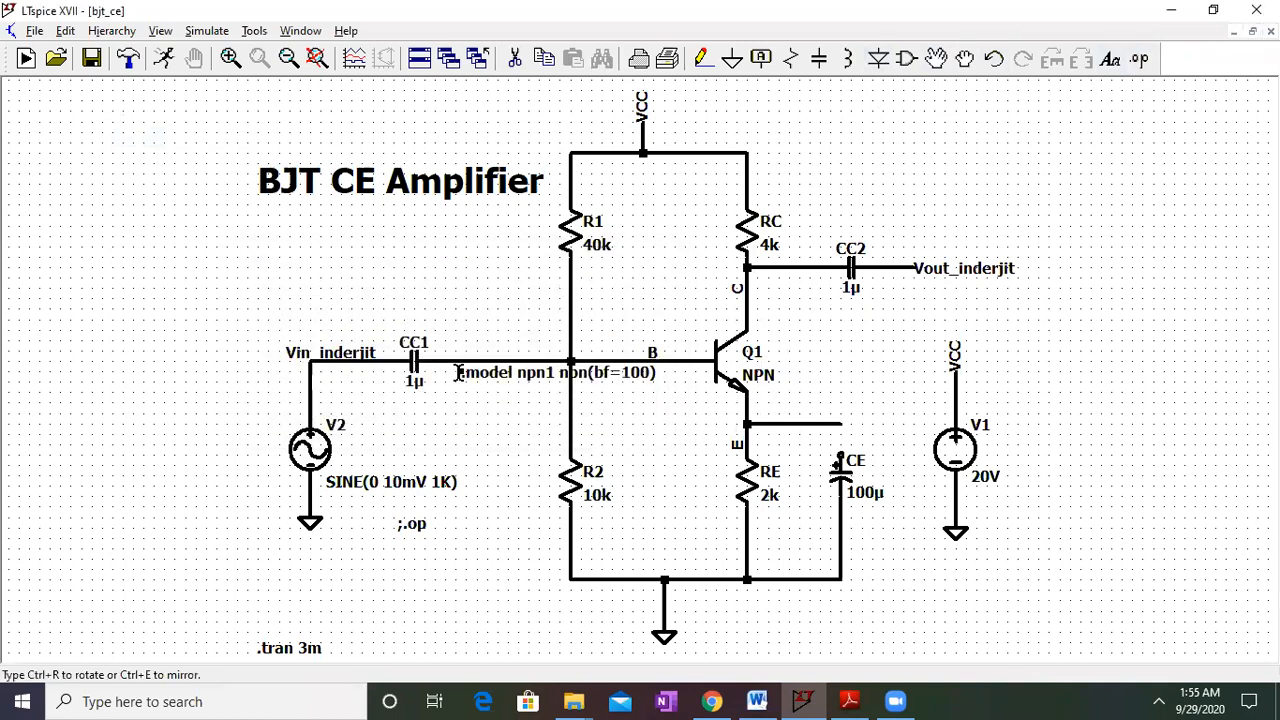
click(343, 570)
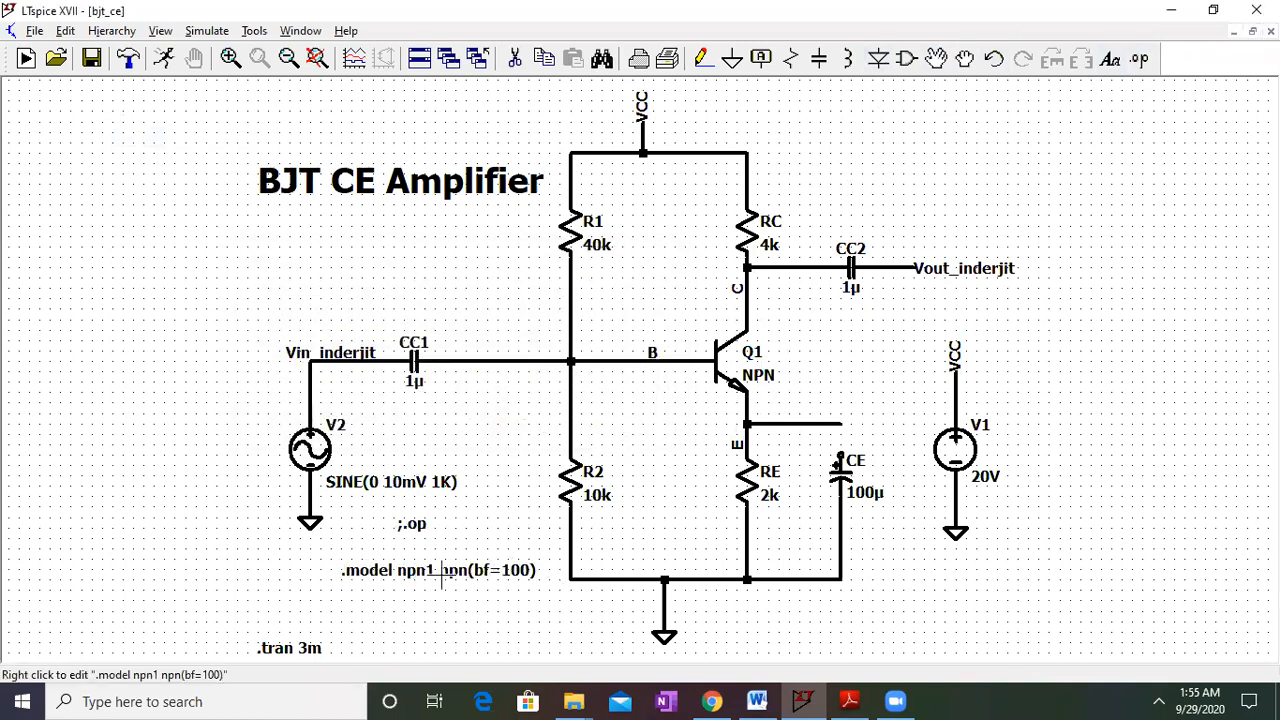
Set transistor Q1's value to NPN1 so that it uses the defined model
right_click(766, 376)
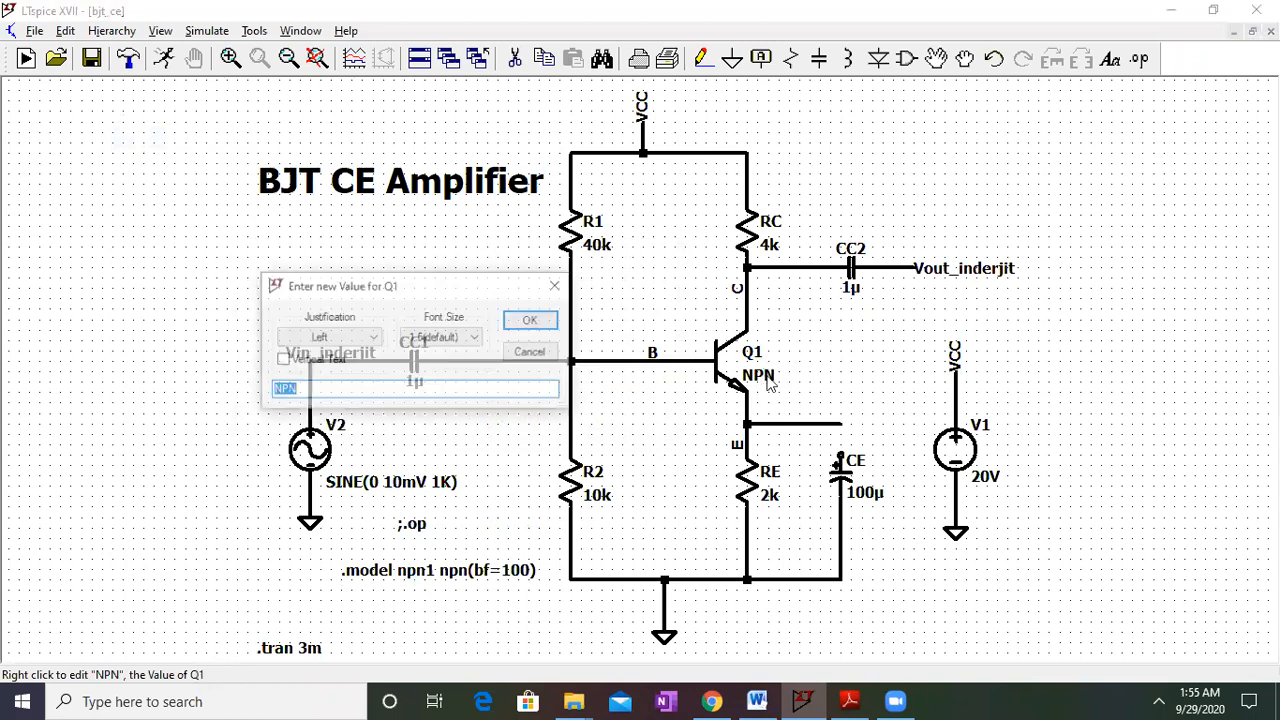
click(543, 390)
text(1)
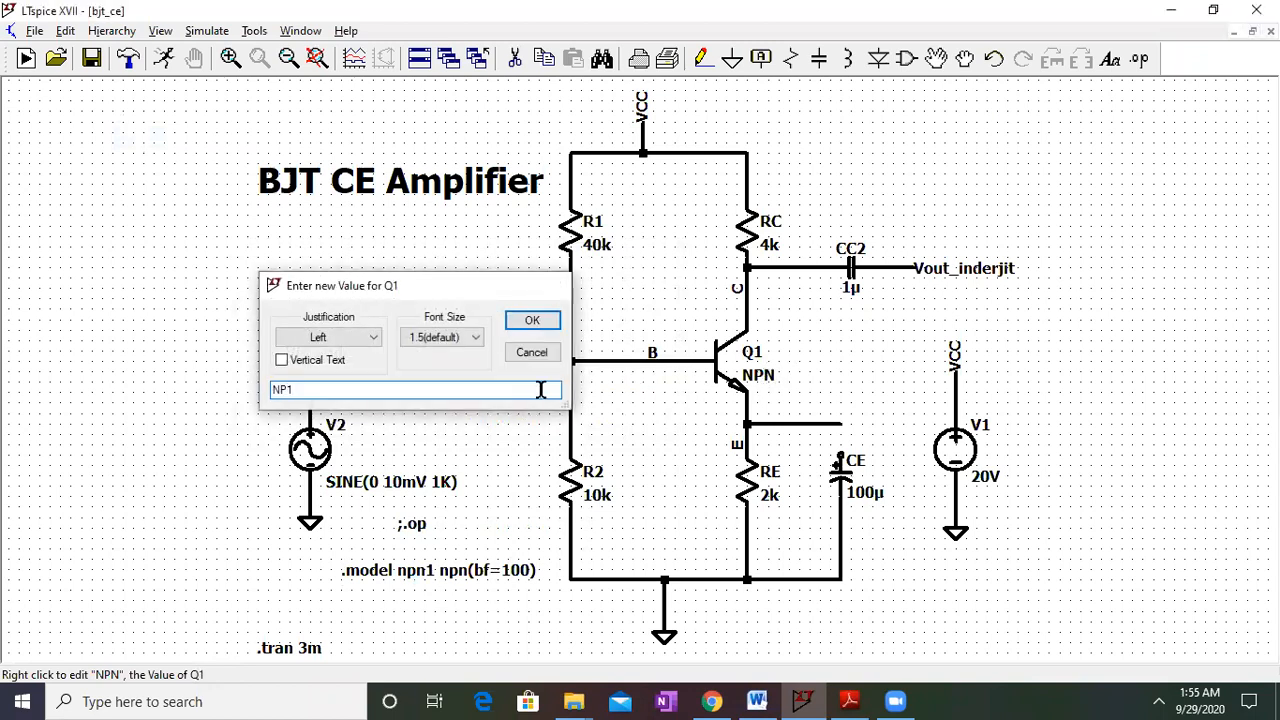
key(Return)
right_click(755, 378)
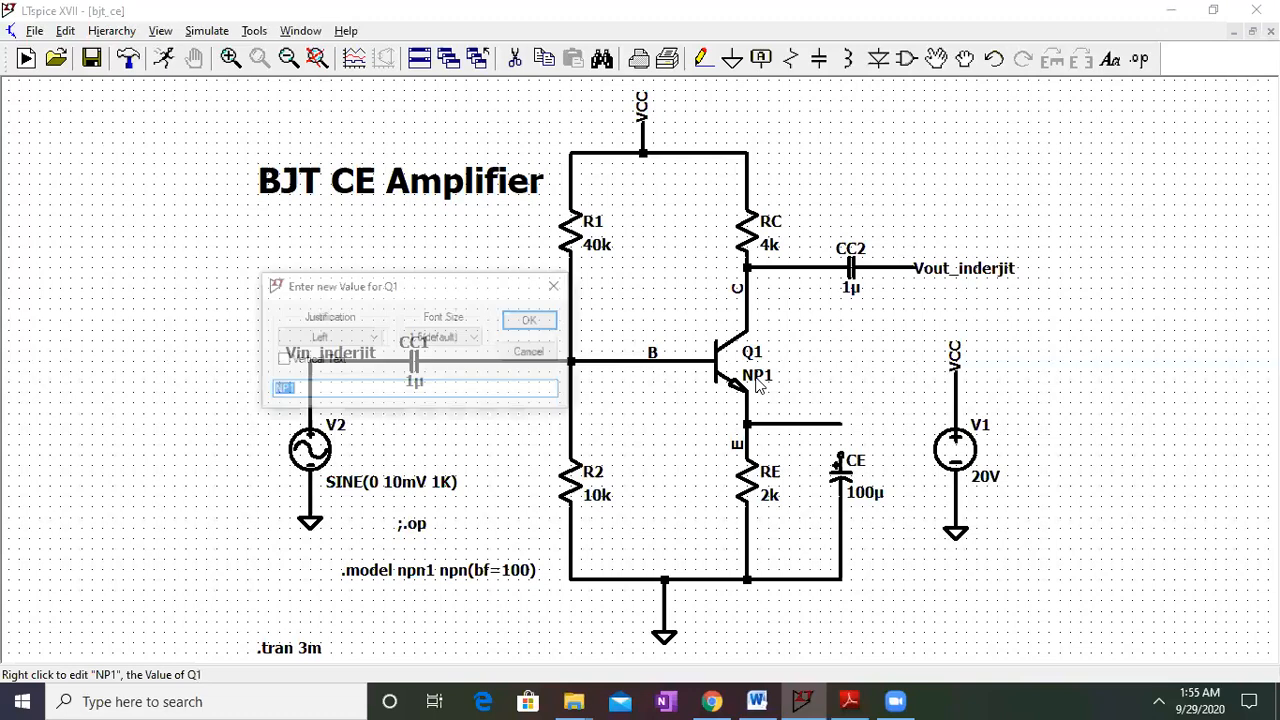
click(392, 397)
key(BackSpace)
text(NPN1)
key(Return)
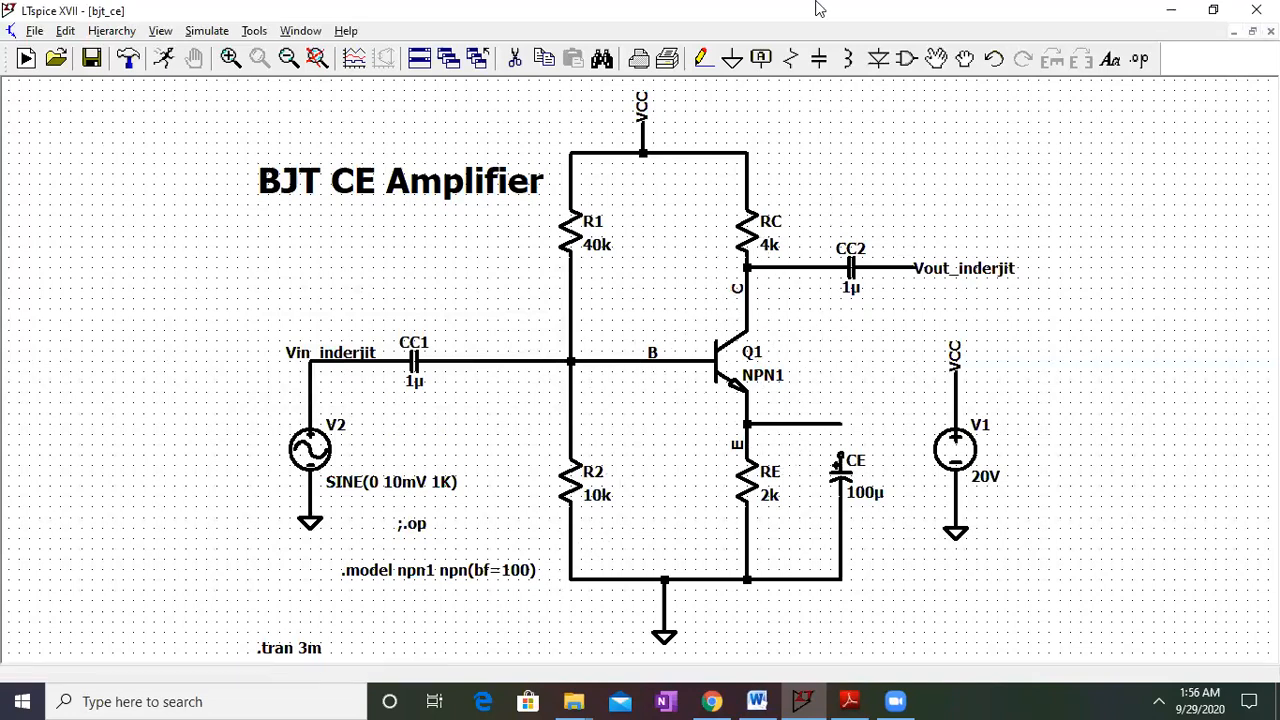
Run the transient simulation, plot the amplifier's input and output voltages, and maximize the waveform window
click(207, 31)
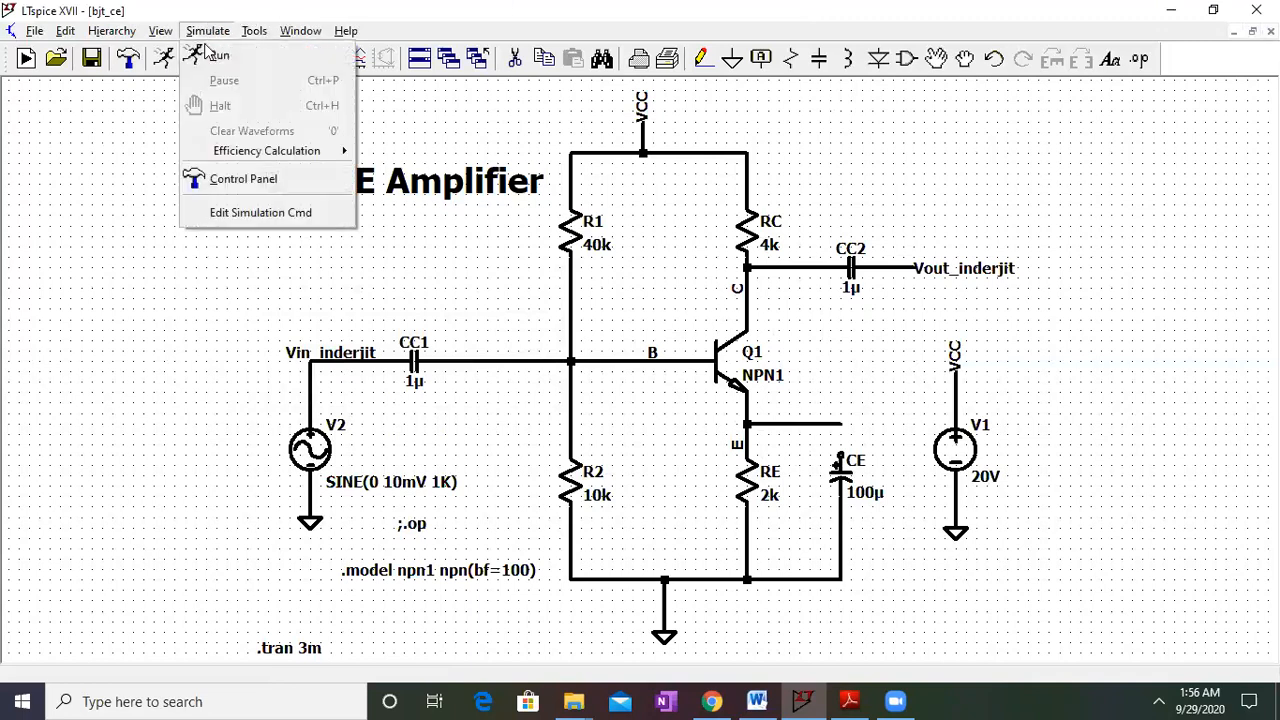
click(203, 58)
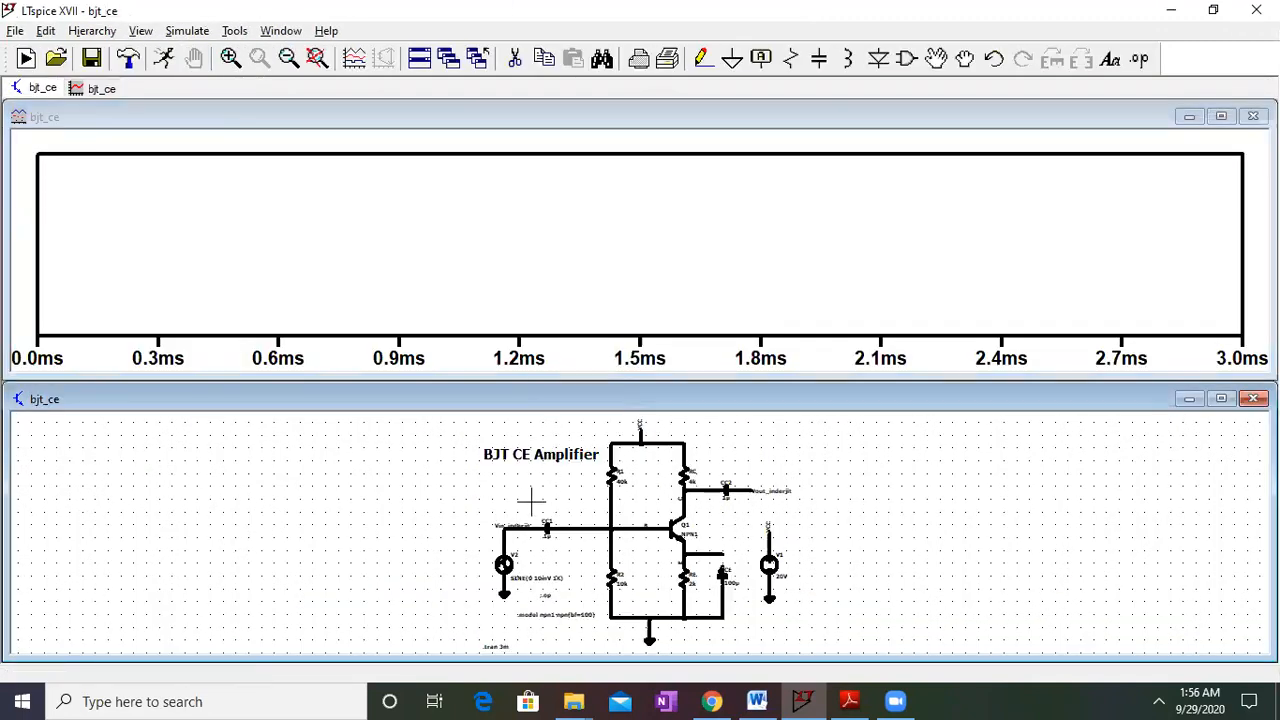
click(530, 522)
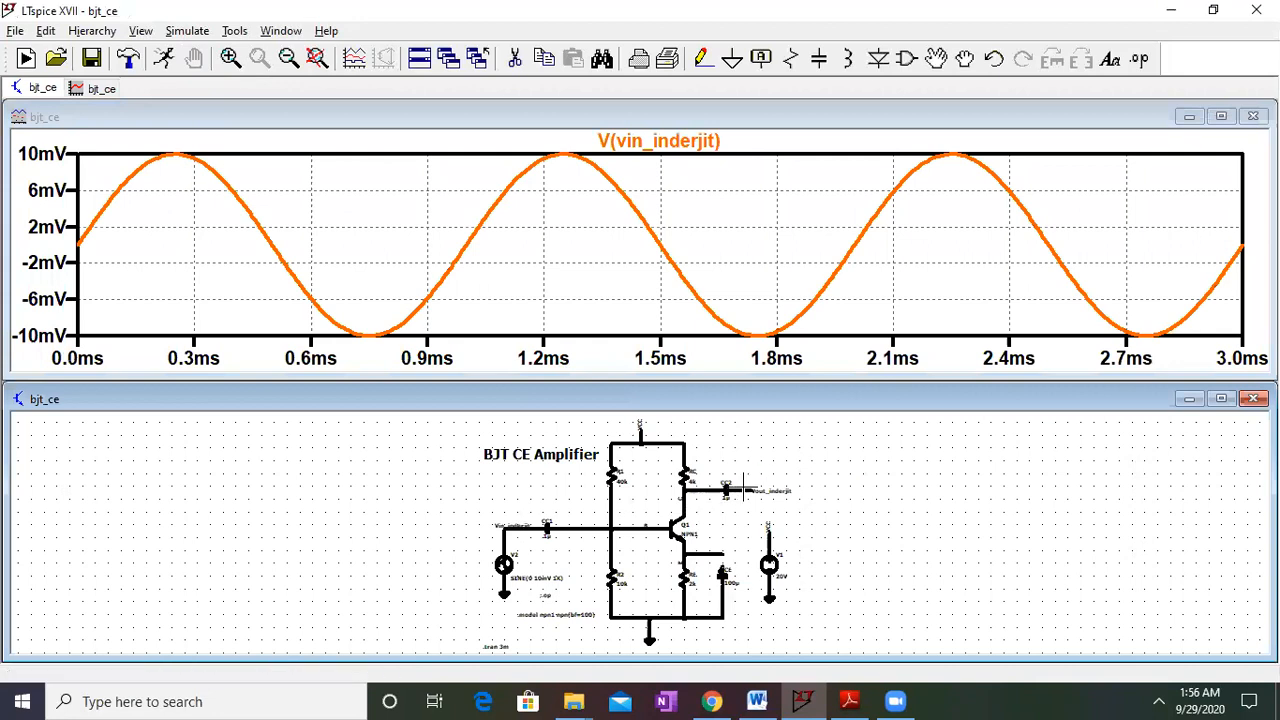
click(748, 487)
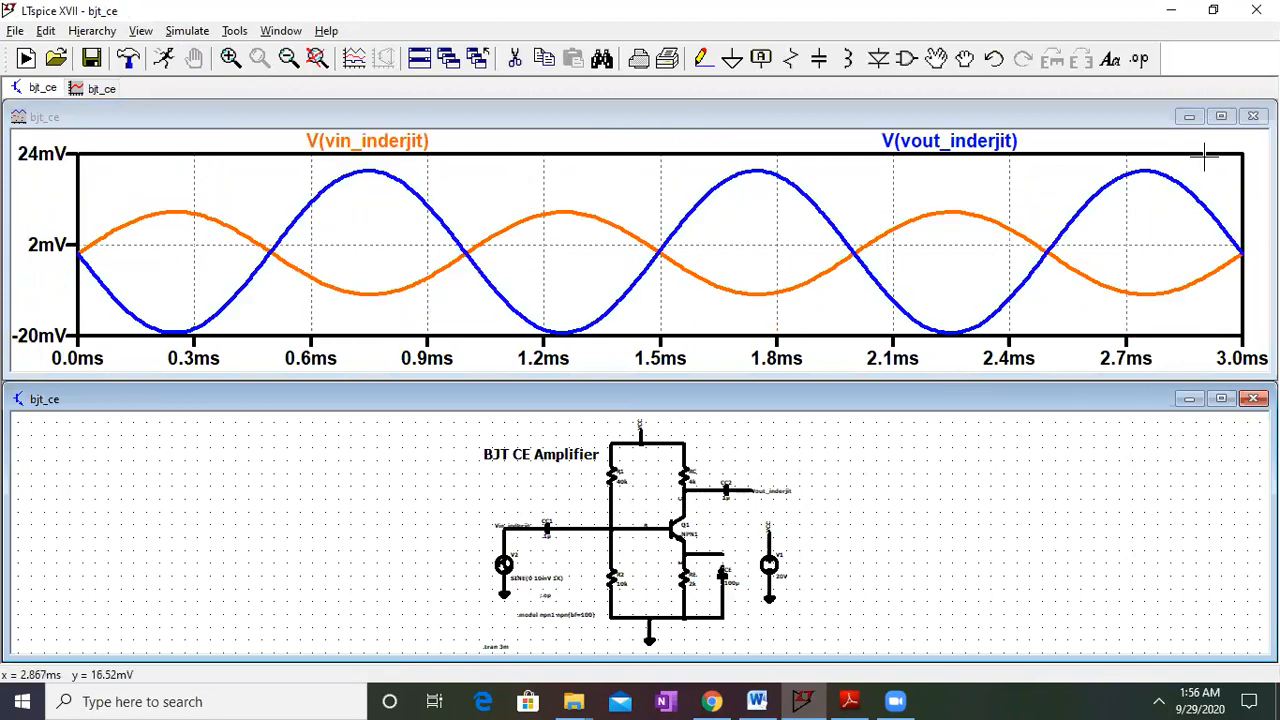
click(1228, 118)
click(1221, 117)
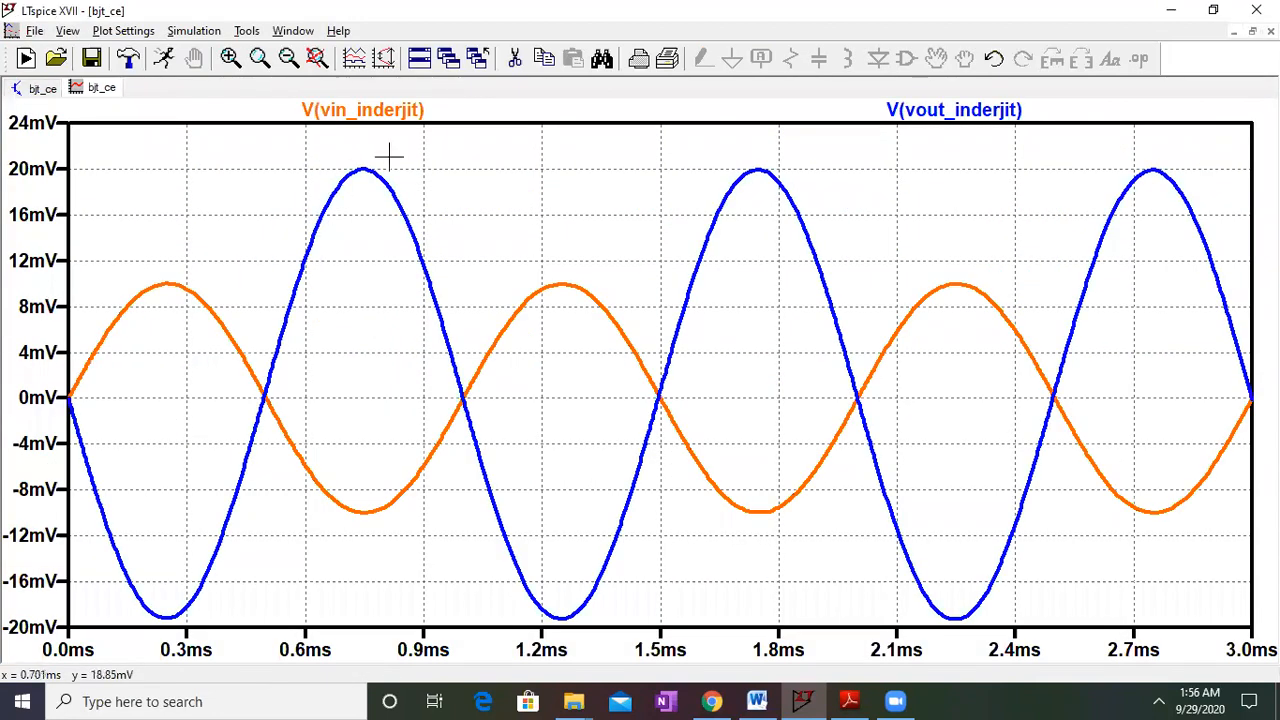
Return to the schematic and restore LTspice to a half-width window stretched down to the taskbar
click(40, 89)
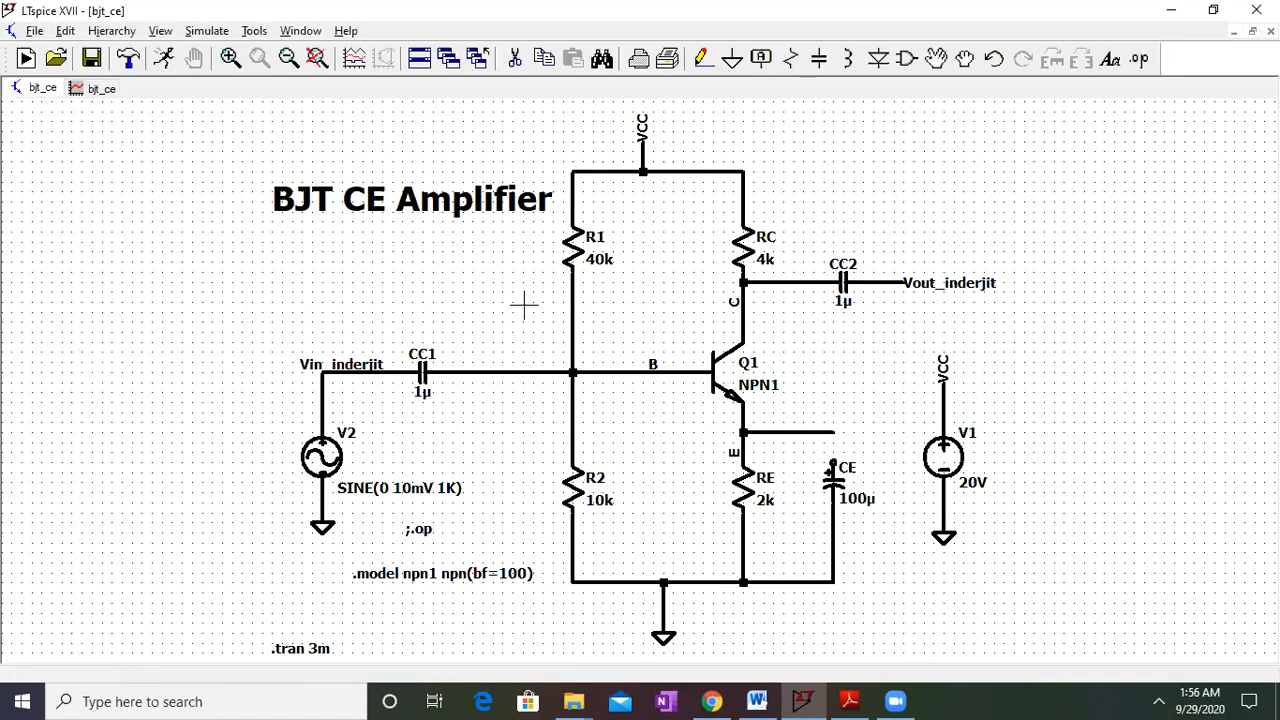
double_click(806, 8)
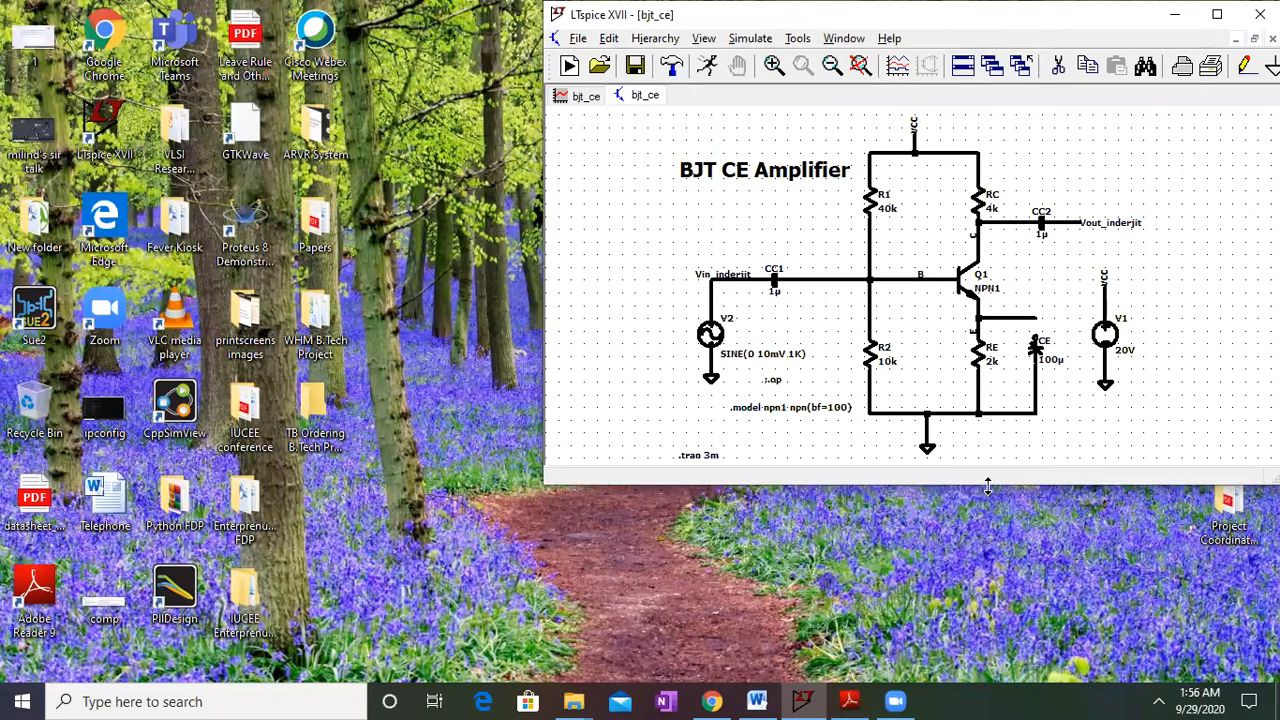
drag(988, 487, 992, 680)
Switch to the BEC LAB 7 notes, find the common emitter circuit diagram, and compare it with the LTspice schematic
click(849, 701)
scroll(600, 390, up, 20)
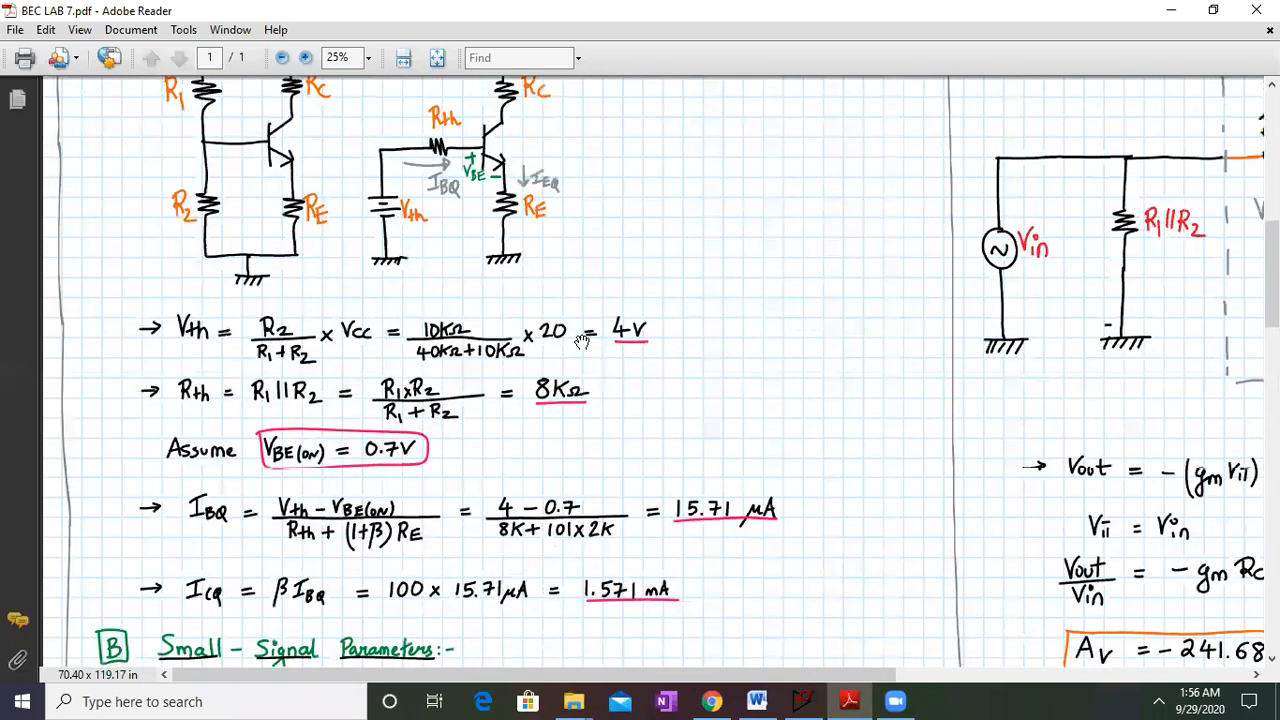
drag(611, 223, 649, 536)
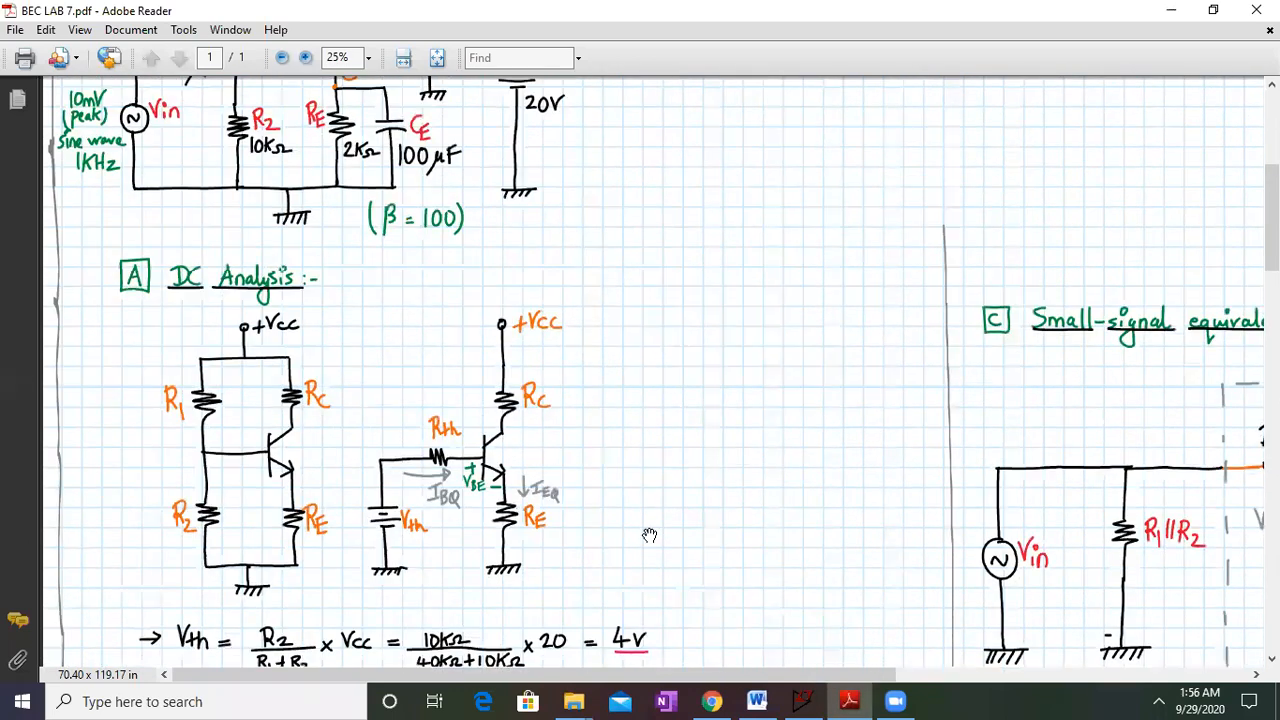
drag(501, 350, 521, 532)
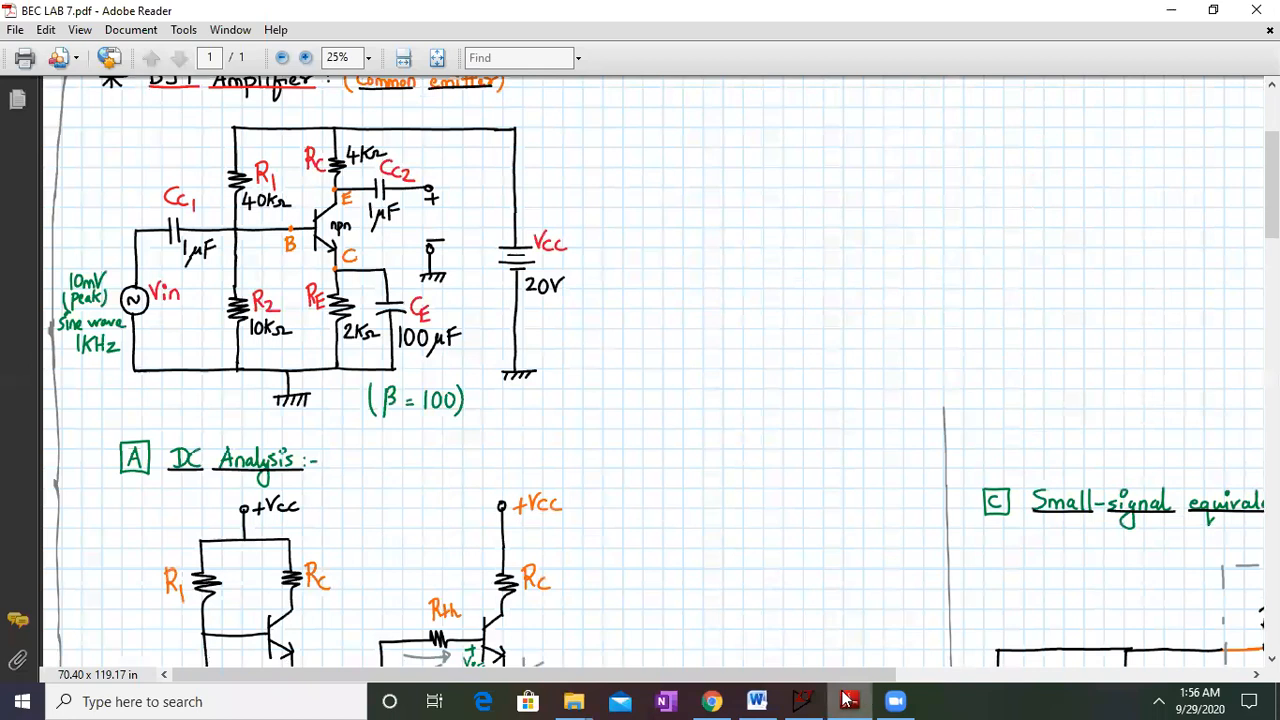
click(802, 701)
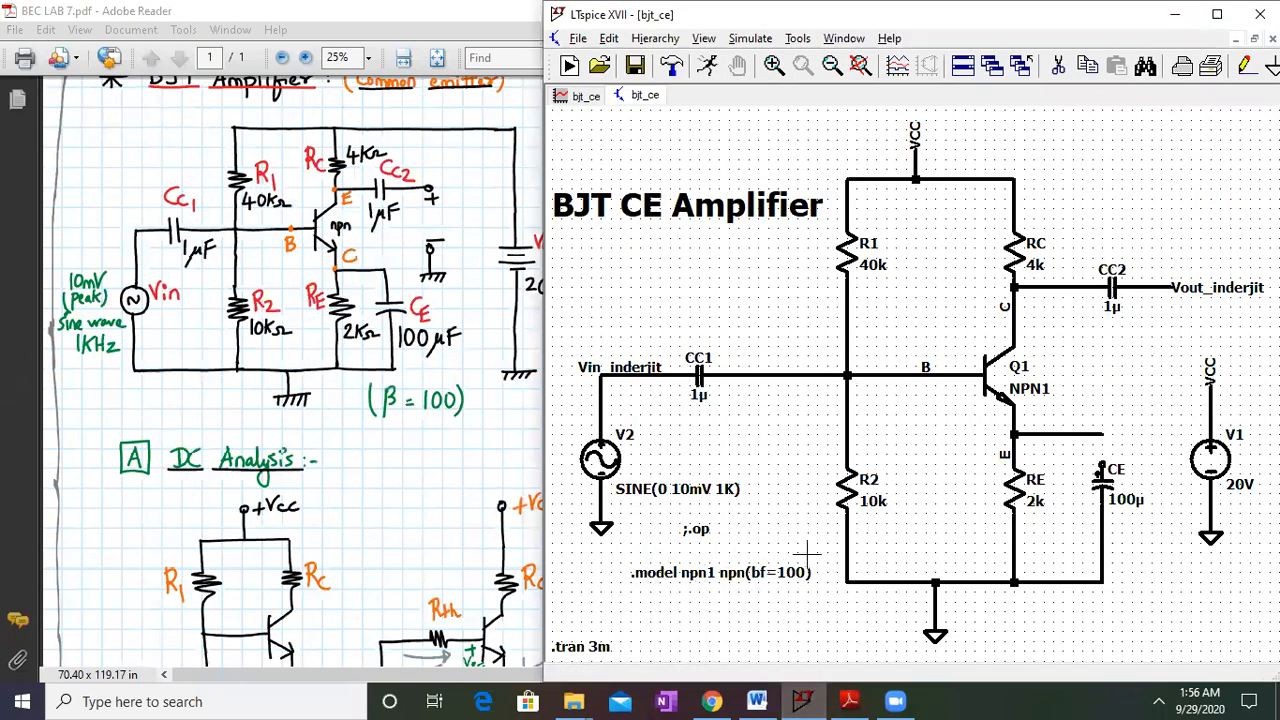
Examine the voltage gain derivation with RE bypassed and the filled-in observation table in the lab notes
click(496, 281)
drag(496, 281, 134, 251)
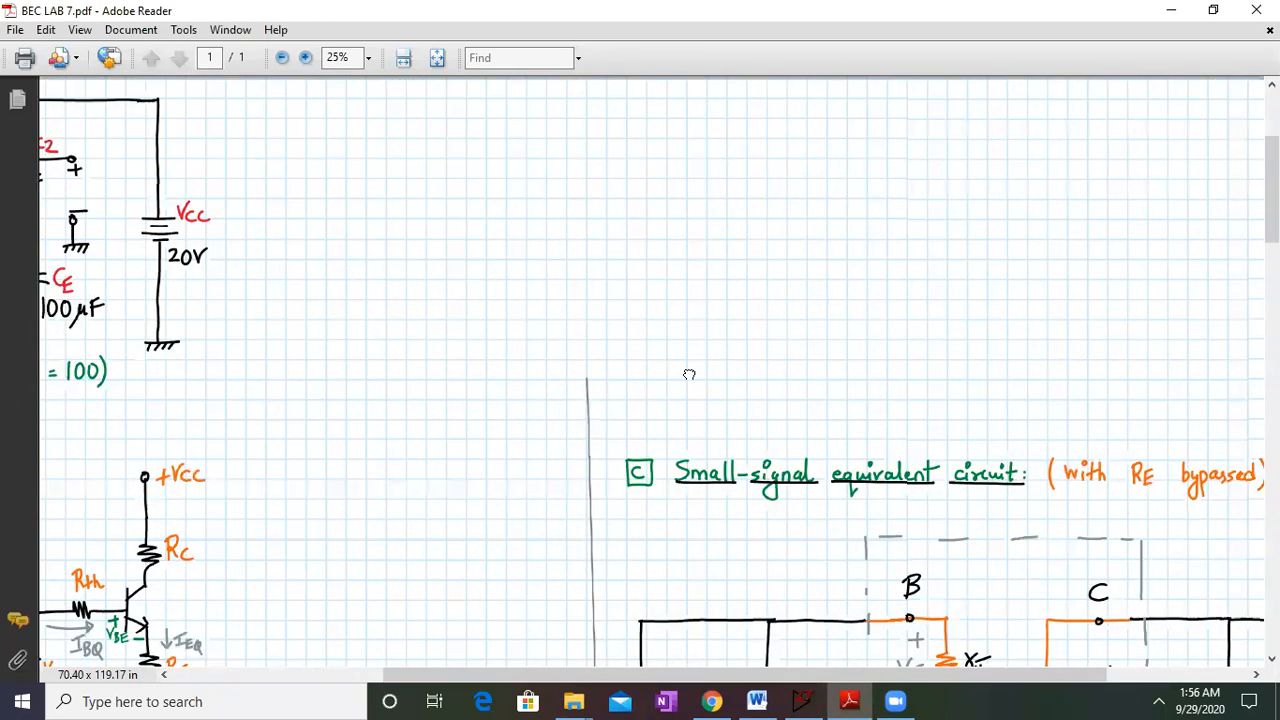
drag(511, 368, 277, 137)
scroll(454, 432, down, 10)
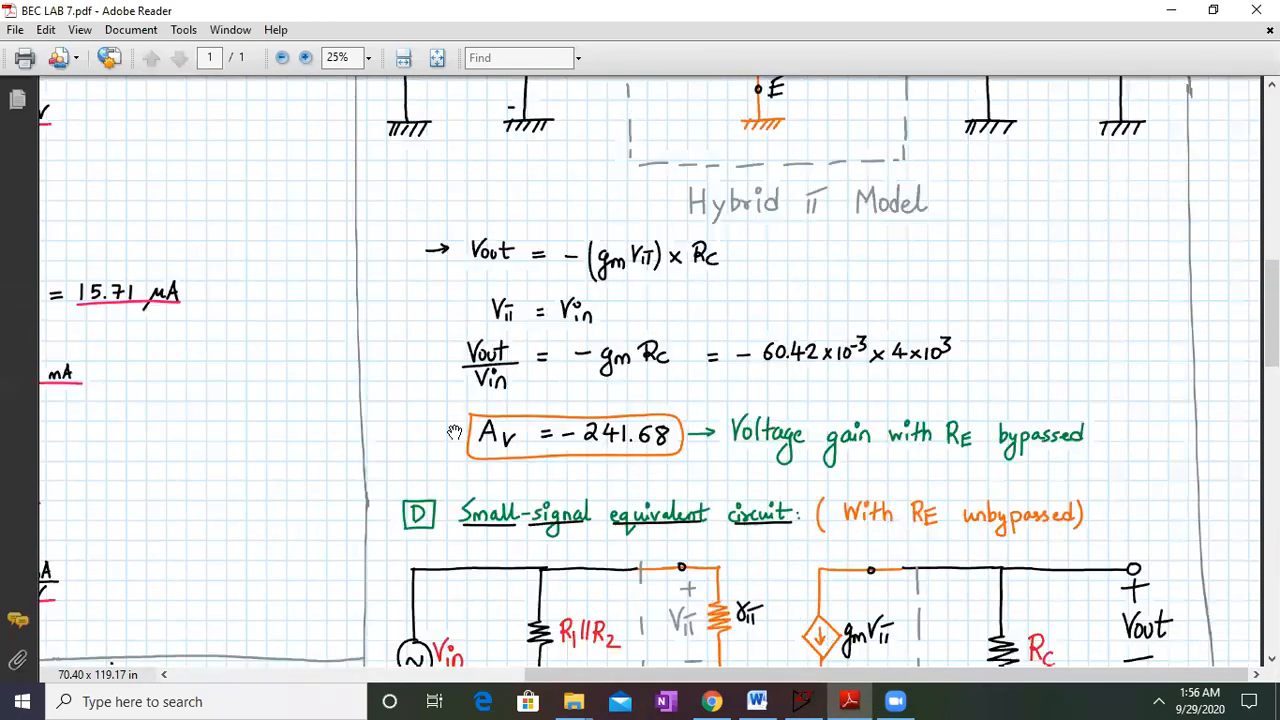
drag(378, 337, 920, 129)
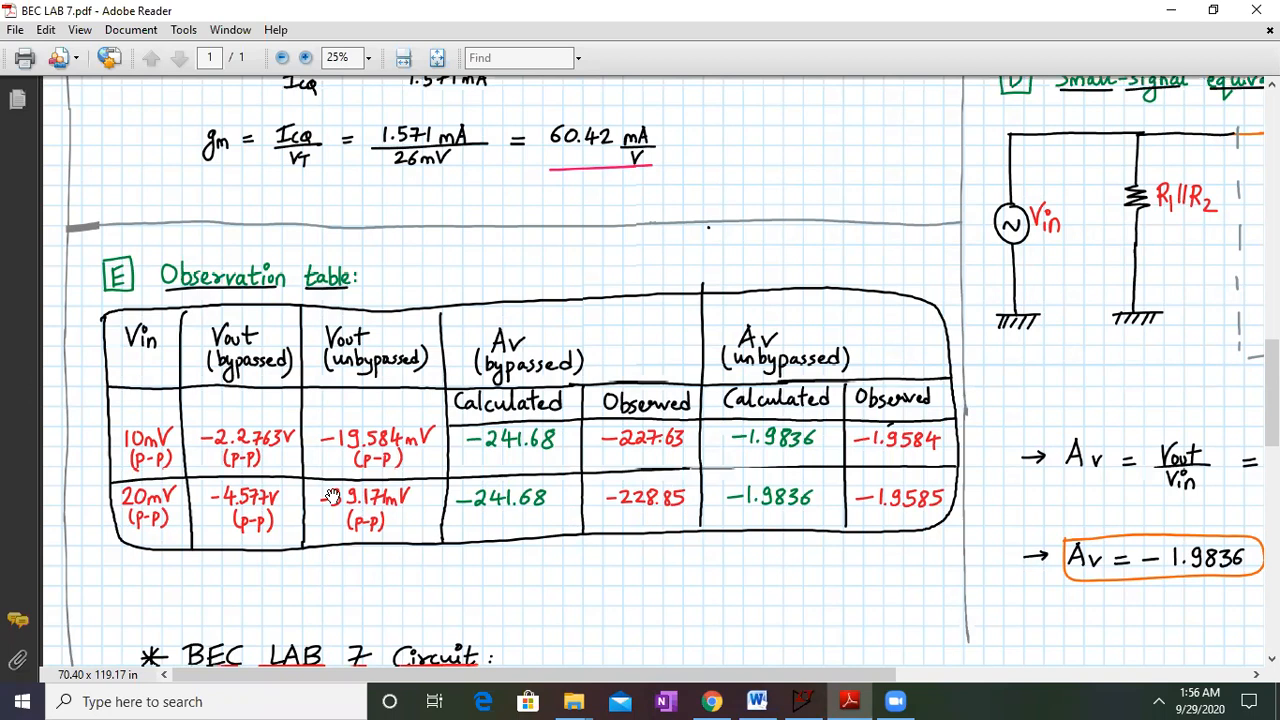
click(804, 700)
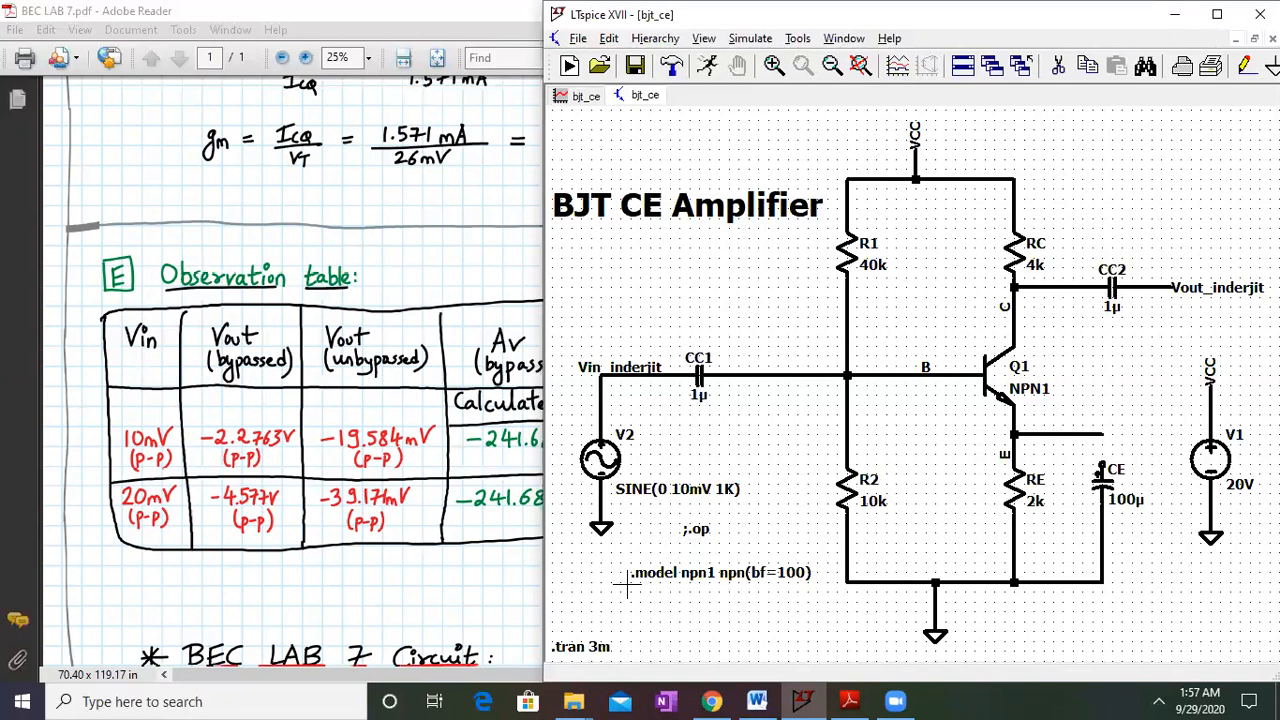
click(308, 489)
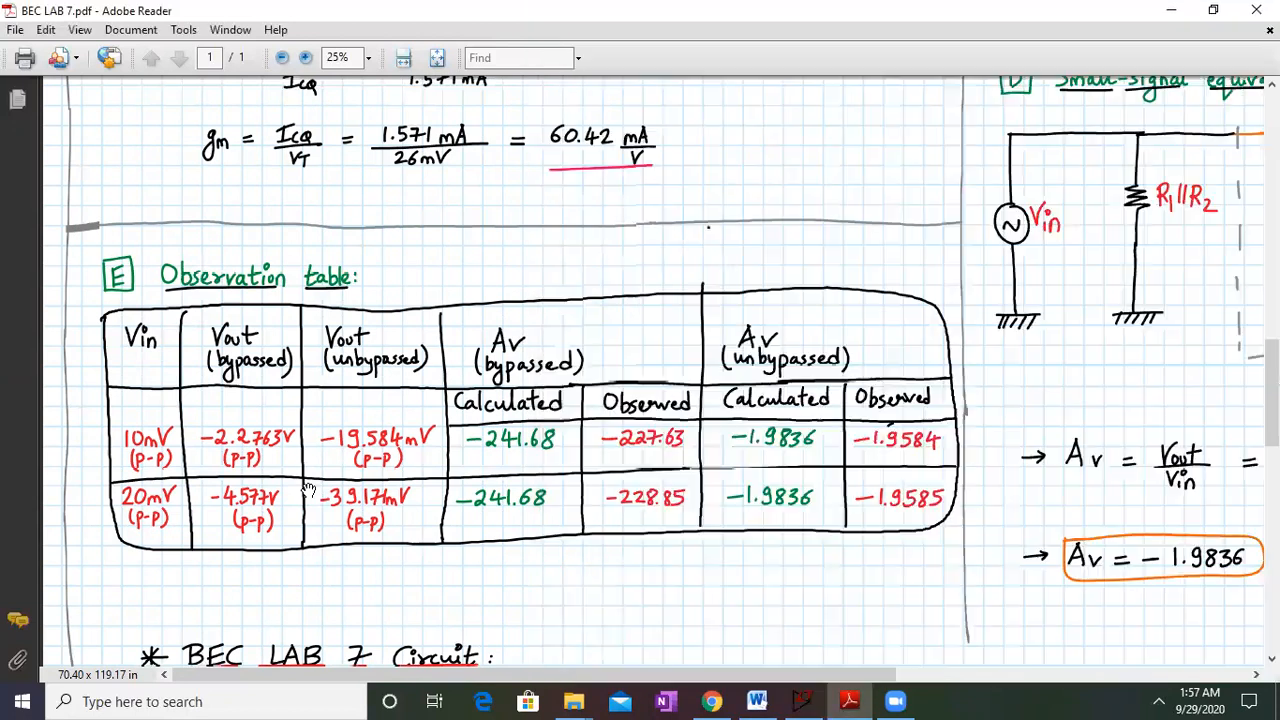
Show the BEC LAB 7 Circuit diagram in a smaller notes window beside the LTspice schematic to compare component values
scroll(308, 489, down, 10)
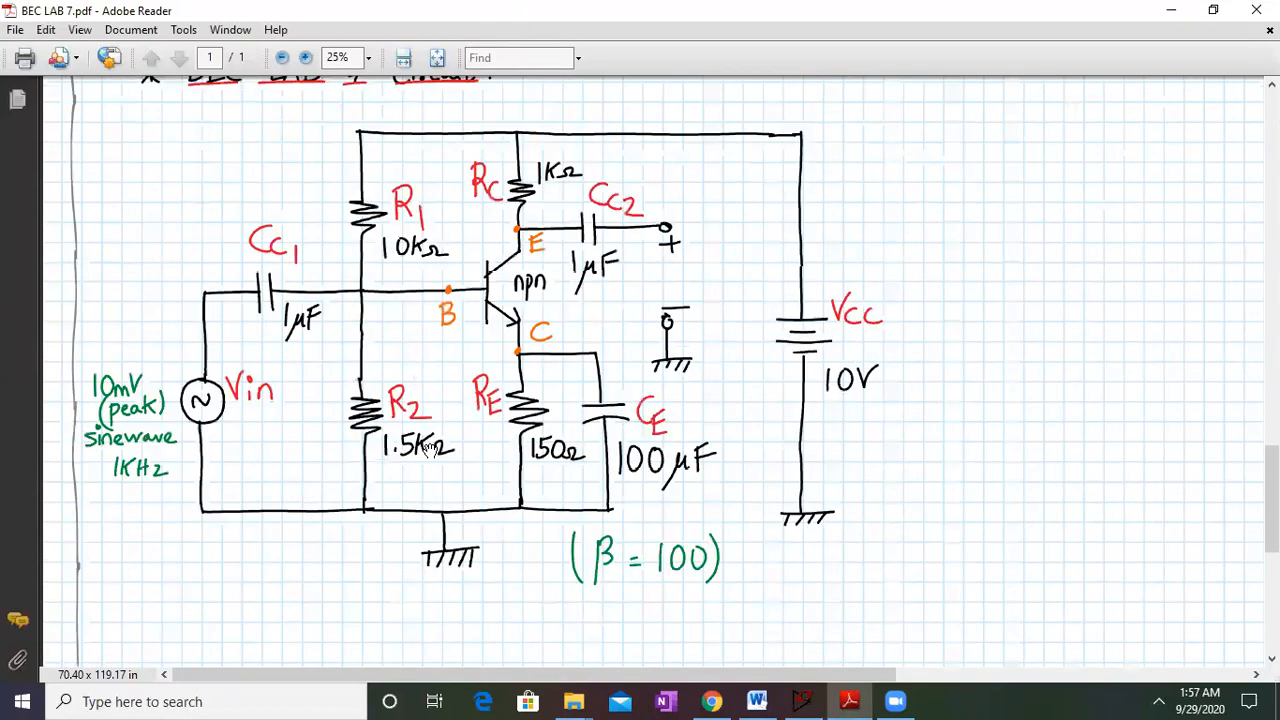
scroll(425, 447, up, 2)
double_click(751, 15)
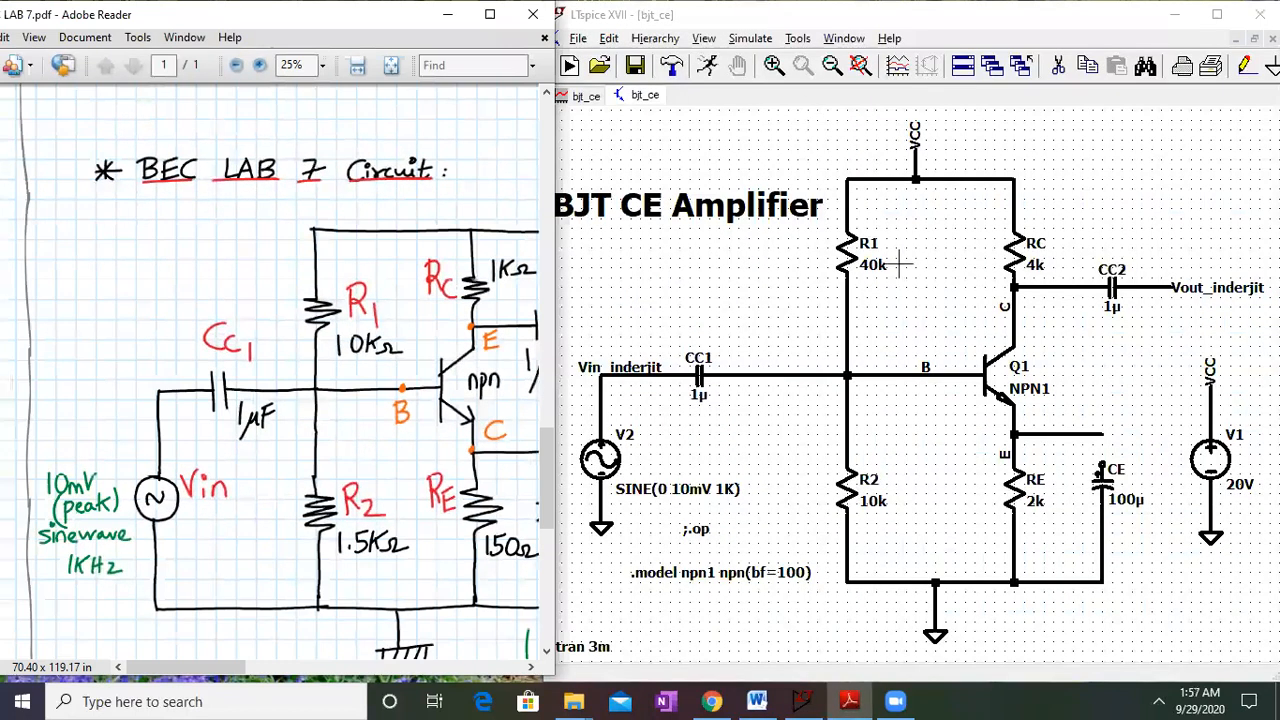
drag(379, 451, 250, 413)
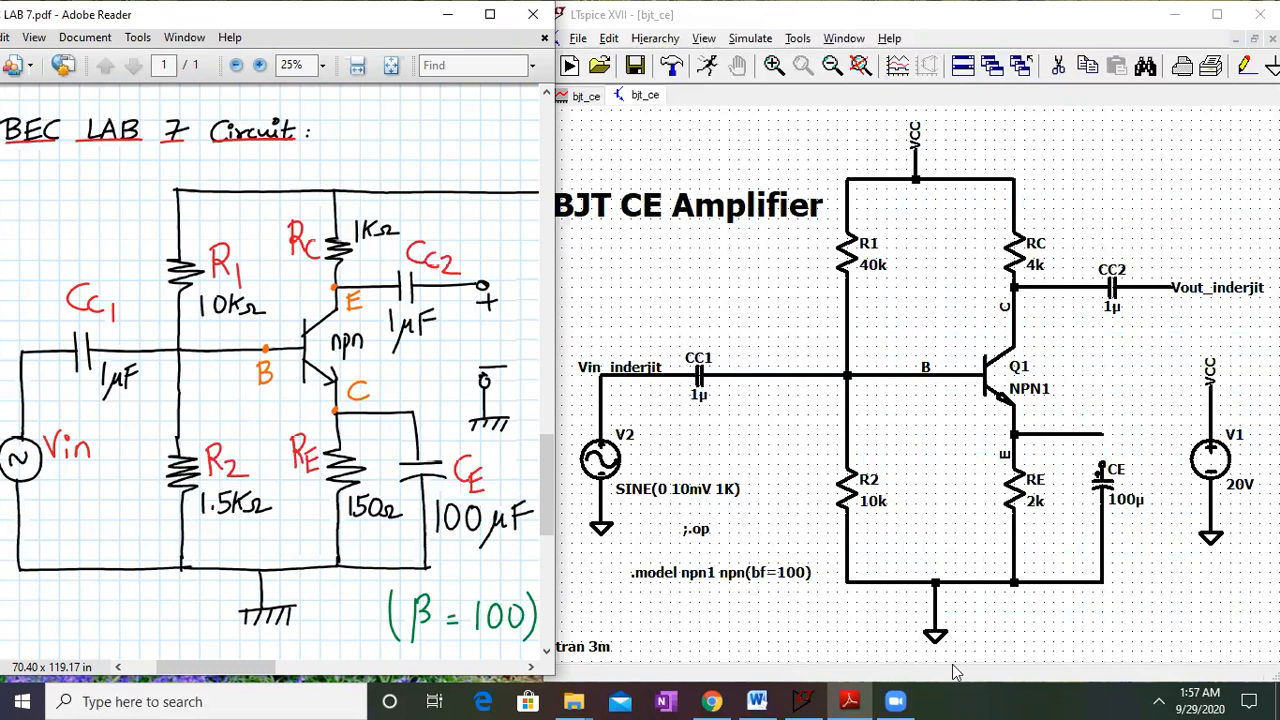
Maximize the lab notes and go back to the common emitter BJT amplifier circuit at the beginning of the page
click(851, 699)
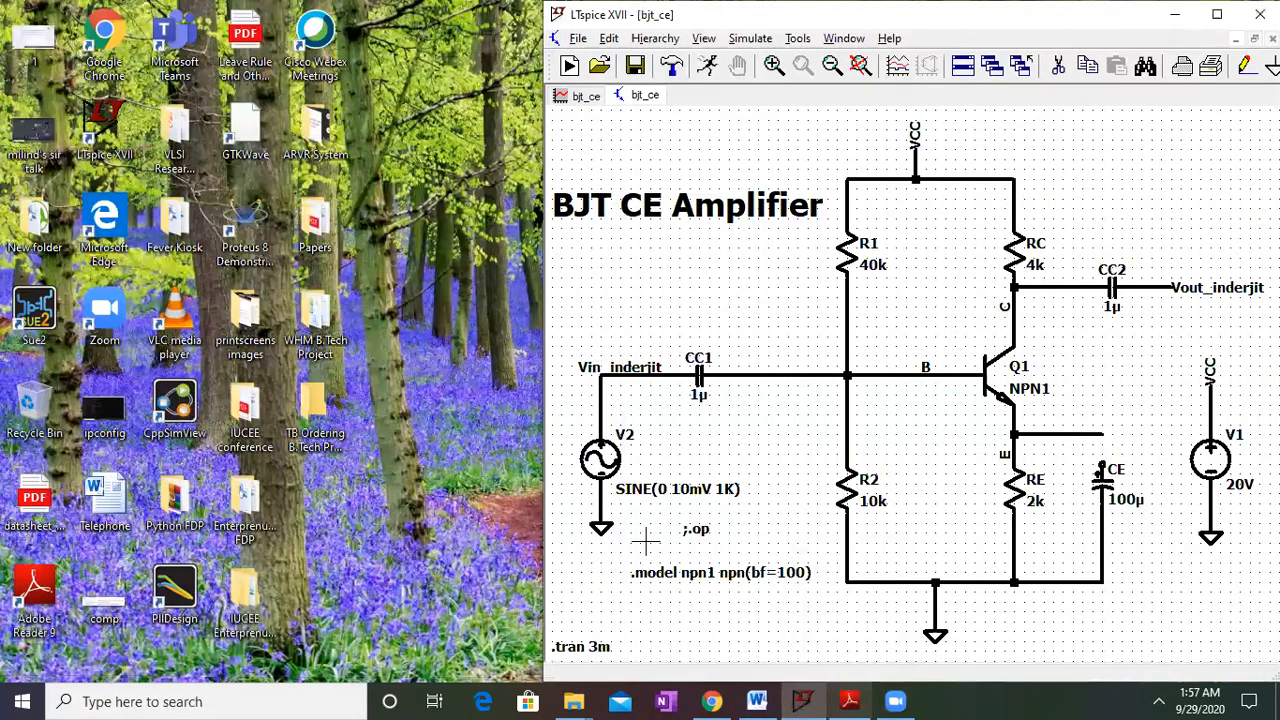
click(858, 700)
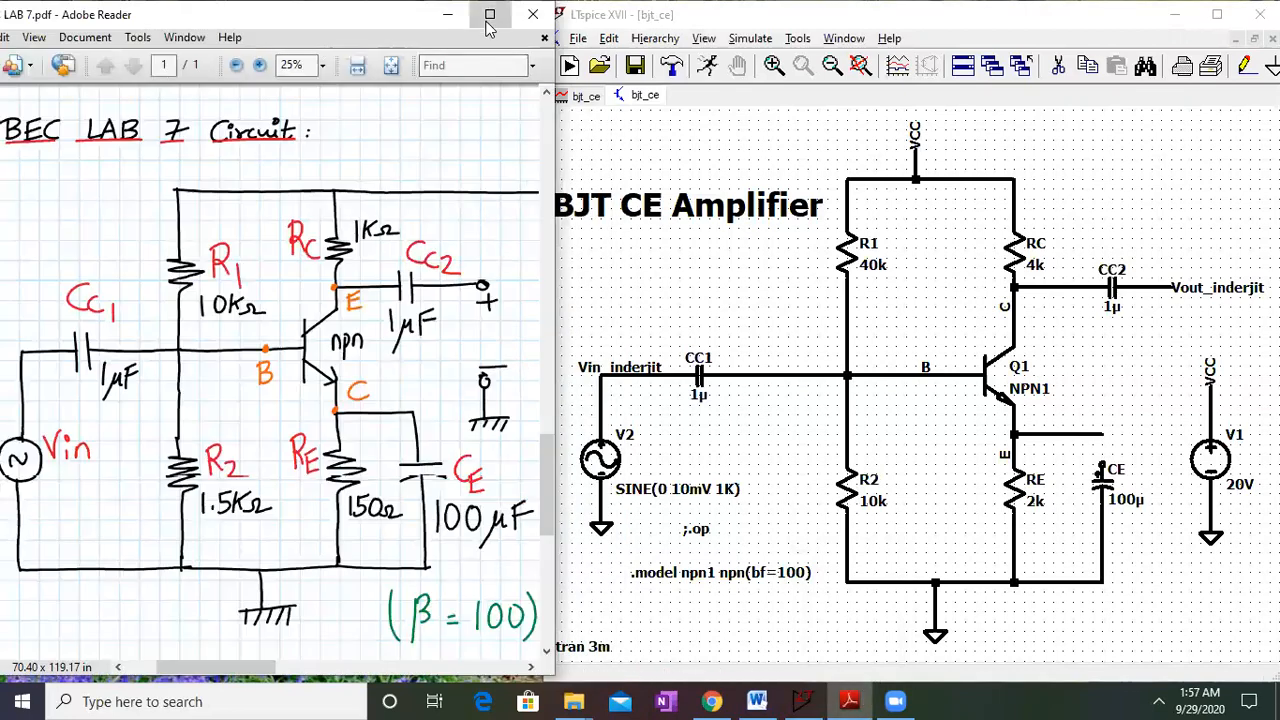
click(490, 14)
scroll(424, 349, up, 5)
scroll(424, 349, up, 10)
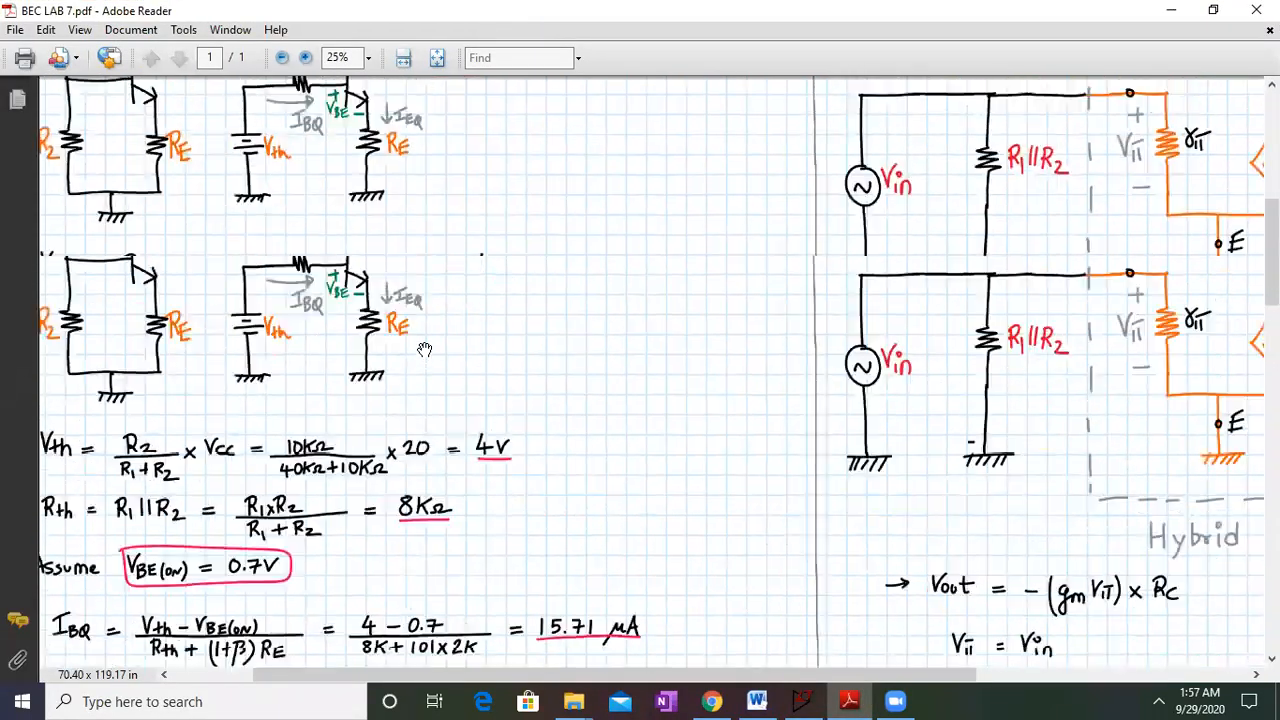
scroll(456, 311, left, 1)
drag(456, 311, 565, 375)
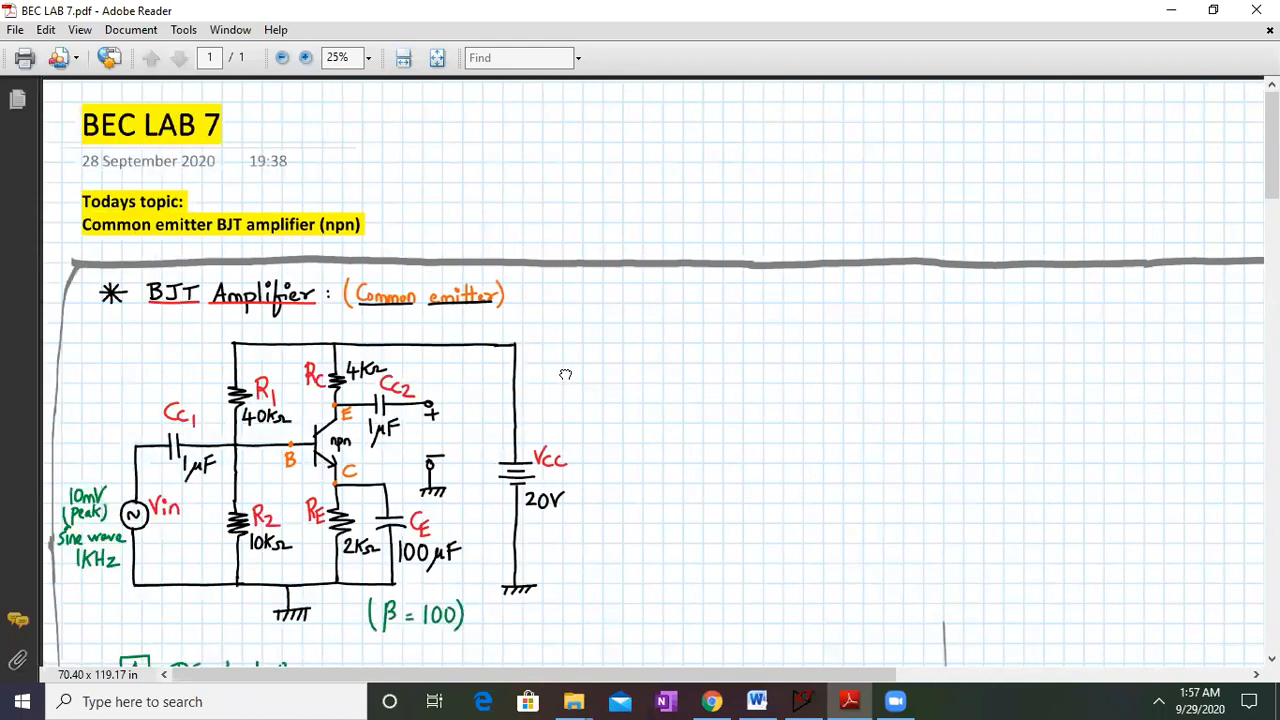